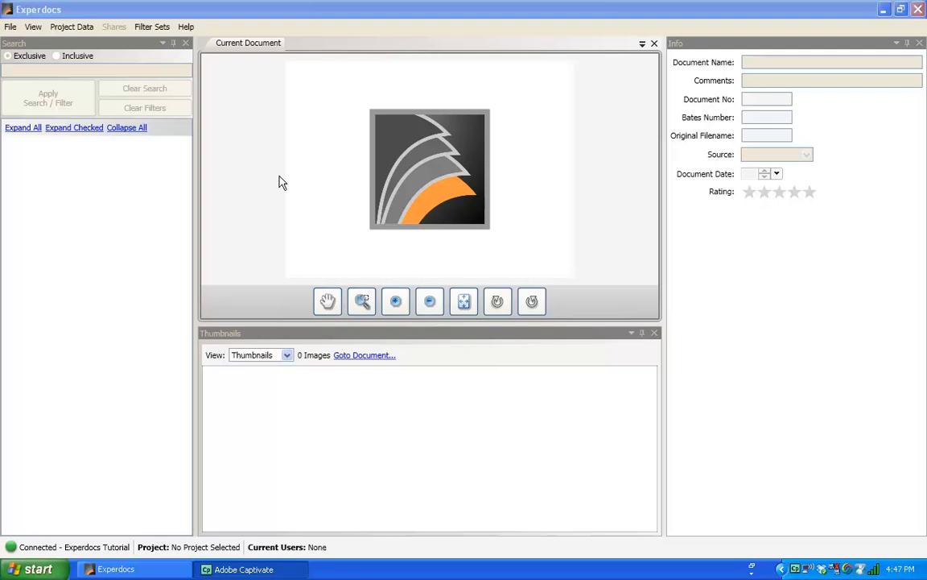
Create project 87755 'ABC Bottling' as Forensic Investigation with Bates format B00000.
{"action": "left_click", "coordinate": [10, 27]}
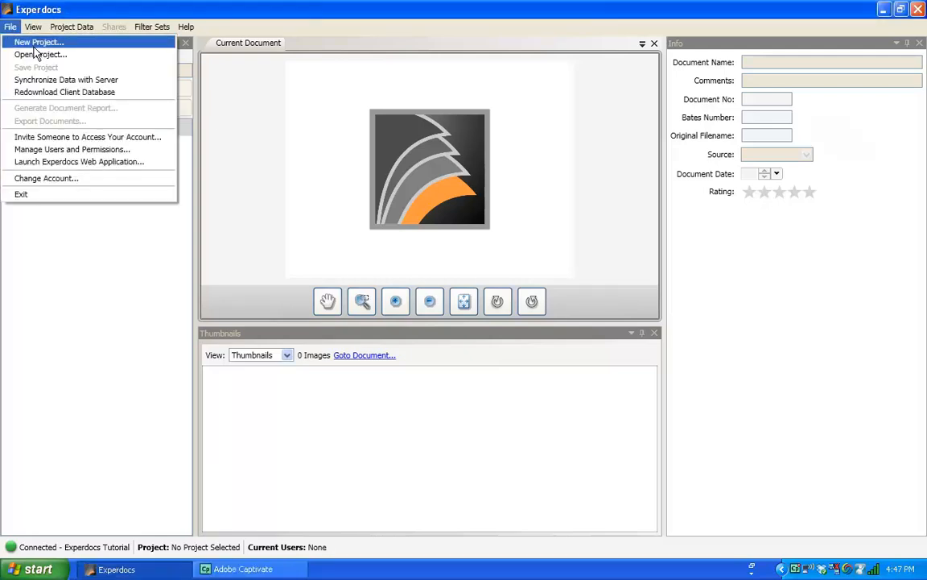
{"action": "left_click", "coordinate": [36, 46]}
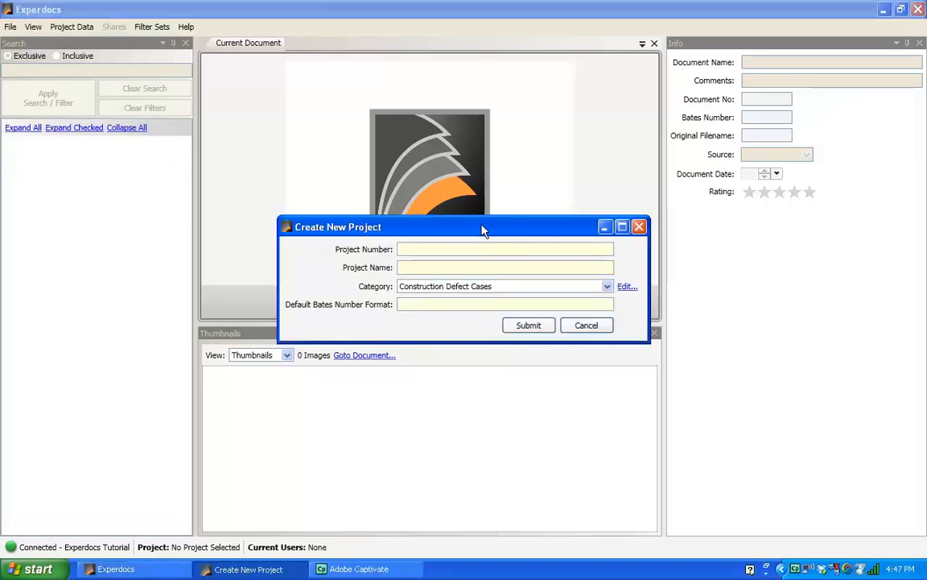
{"action": "left_click_drag", "start_coordinate": [480, 230], "coordinate": [453, 172]}
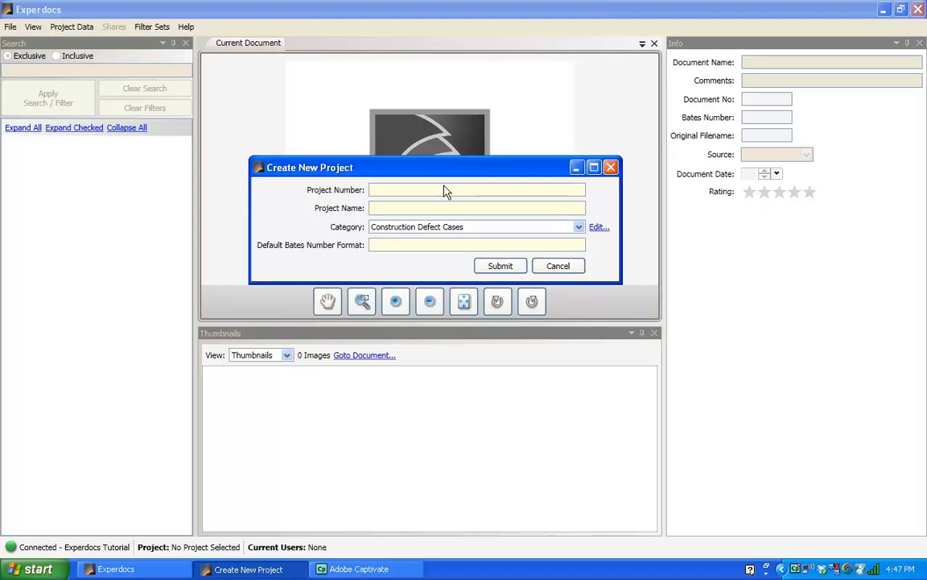
{"action": "left_click", "coordinate": [442, 191]}
{"action": "type", "text": "8775502"}
{"action": "left_click", "coordinate": [488, 211]}
{"action": "type", "text": "ABC Bottling"}
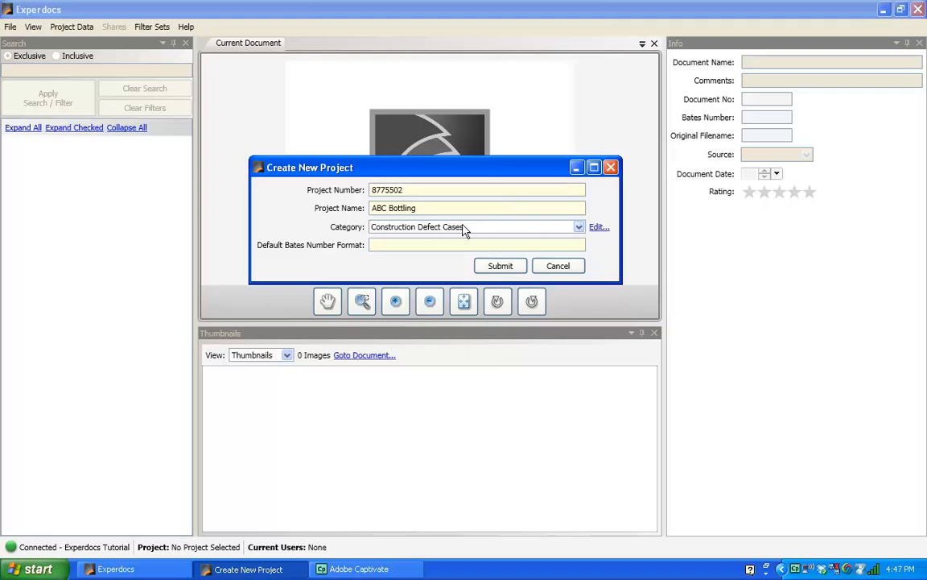
{"action": "left_click", "coordinate": [580, 230]}
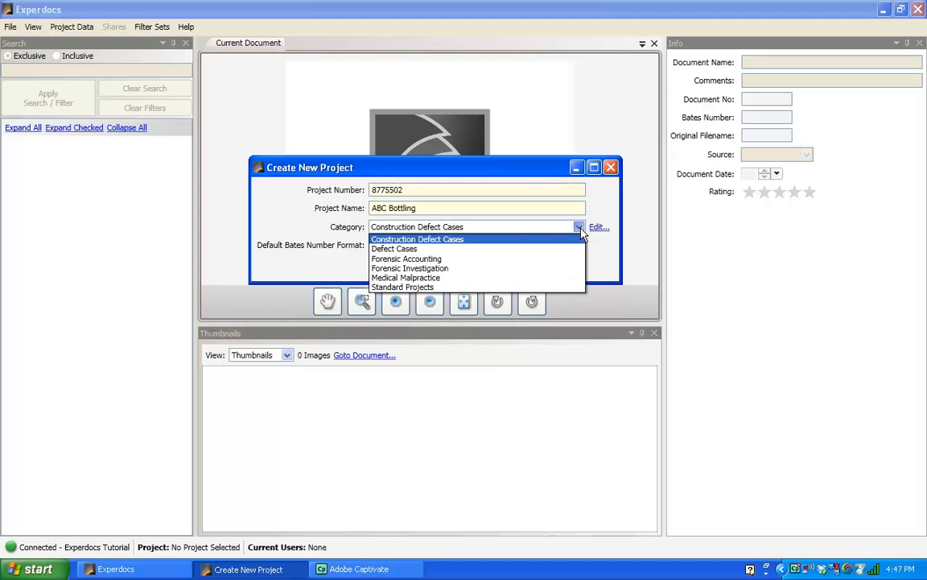
{"action": "left_click", "coordinate": [571, 269]}
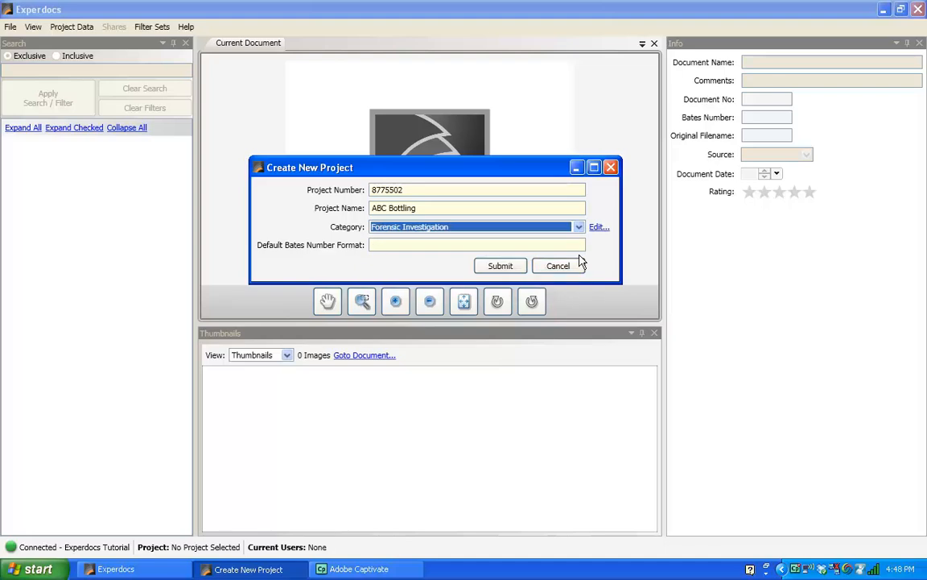
{"action": "left_click", "coordinate": [446, 244]}
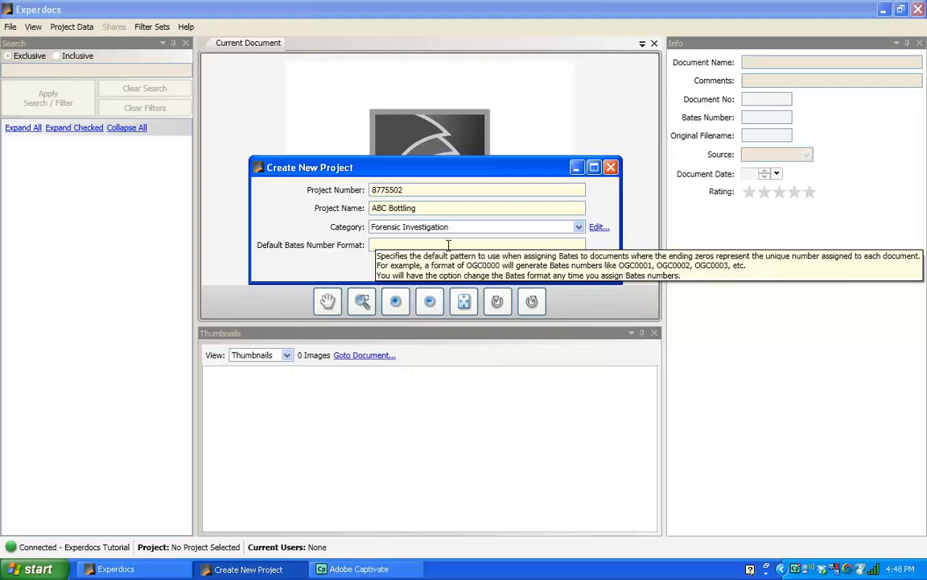
{"action": "type", "text": "B"}
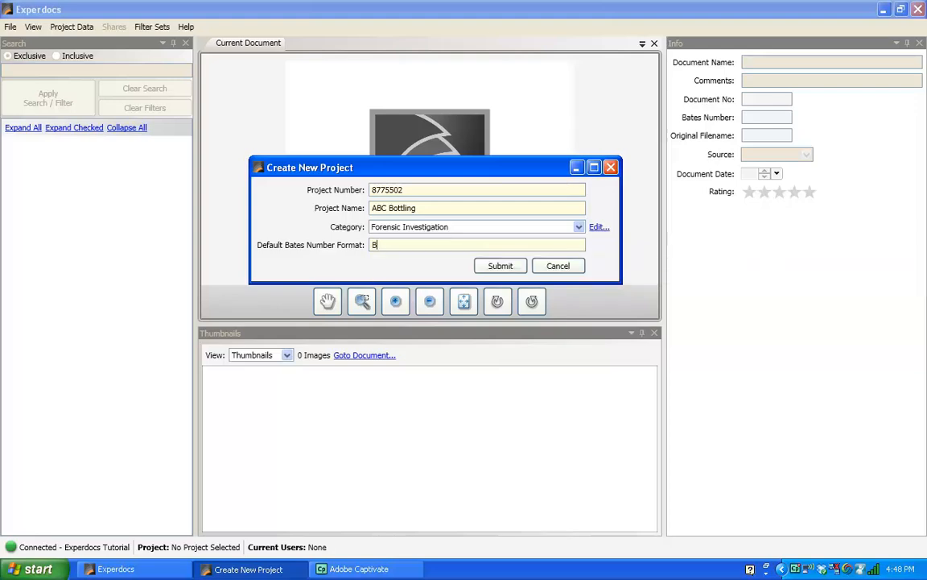
{"action": "type", "text": "00000"}
{"action": "left_click", "coordinate": [500, 266]}
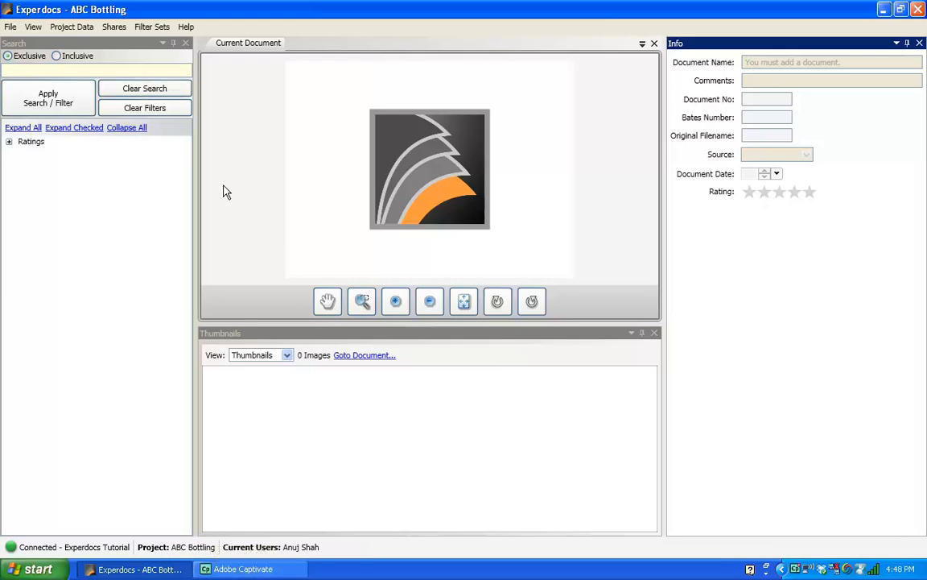
Open Add Photos / Documents from Project Data > Documents and Photos.
{"action": "left_click", "coordinate": [79, 28]}
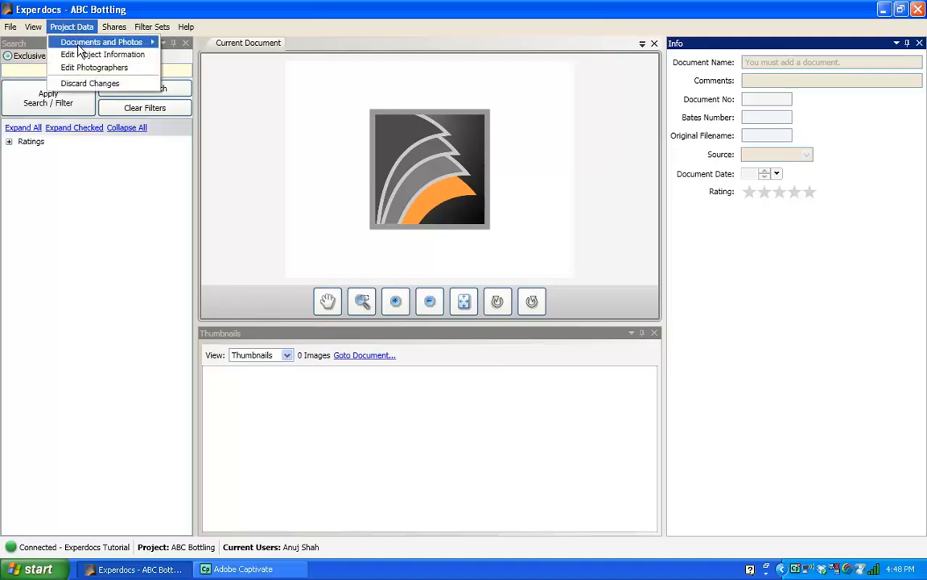
{"action": "mouse_move", "coordinate": [78, 46]}
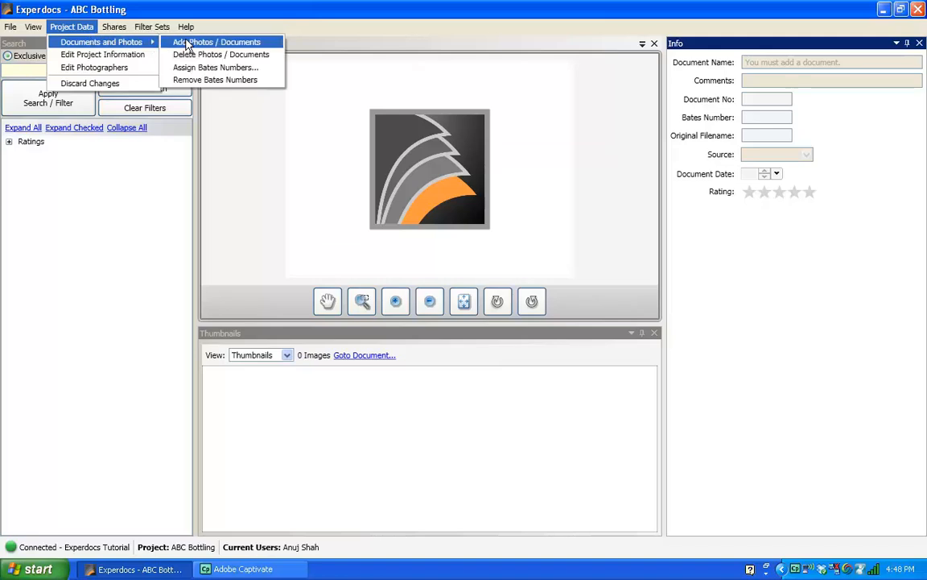
{"action": "left_click", "coordinate": [187, 45]}
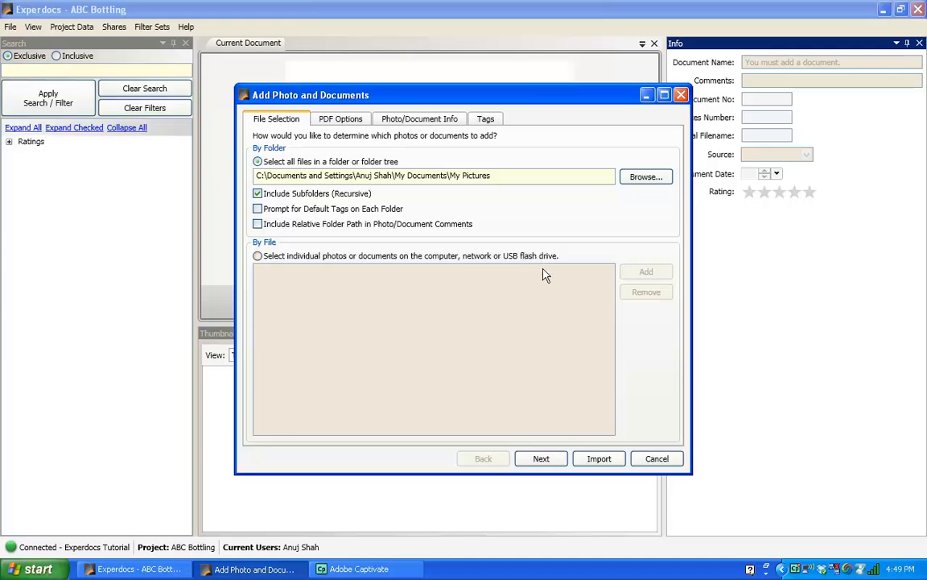
Choose individual files and browse to Desktop > Experdocs > Videos > Tutorial Video Samples > Manufacturing.
{"action": "left_click", "coordinate": [256, 256]}
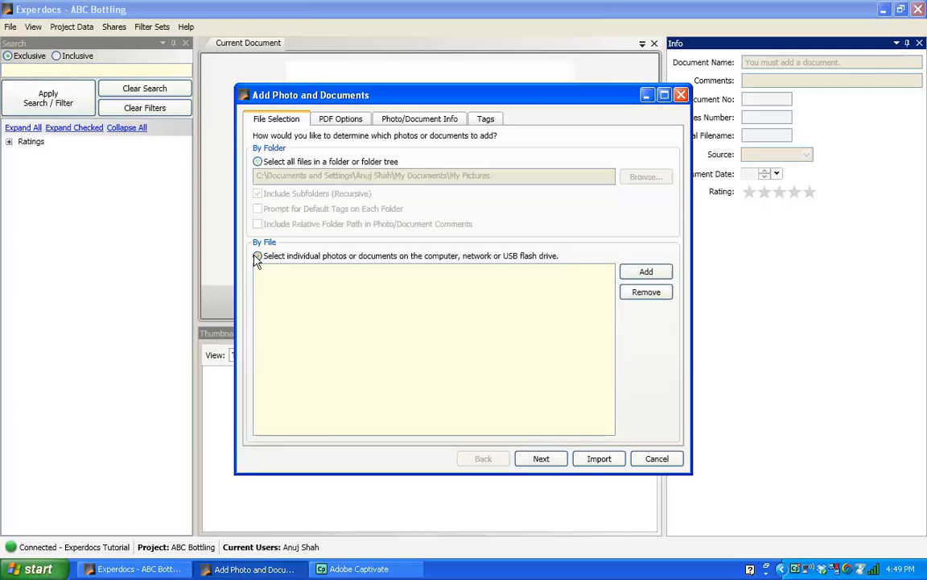
{"action": "left_click", "coordinate": [646, 271]}
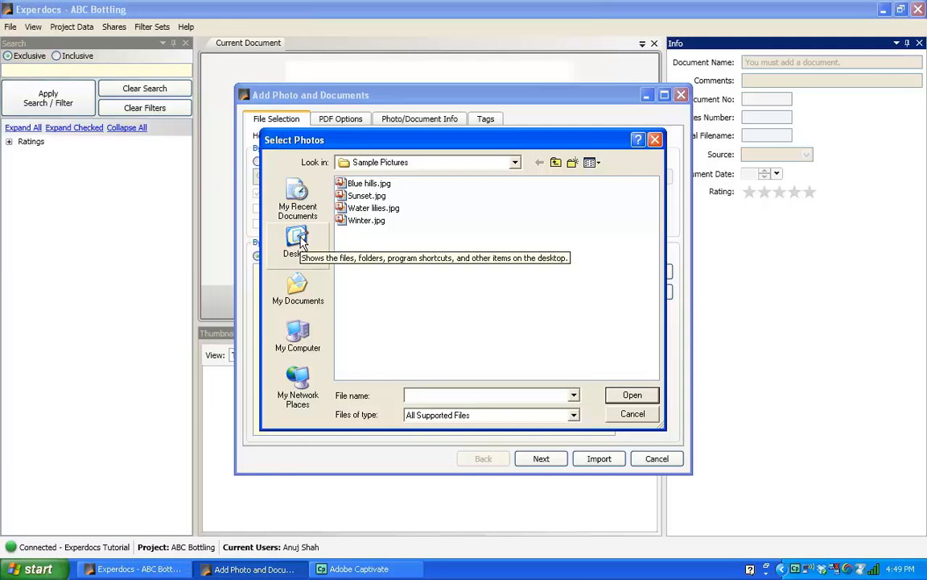
{"action": "left_click", "coordinate": [298, 240]}
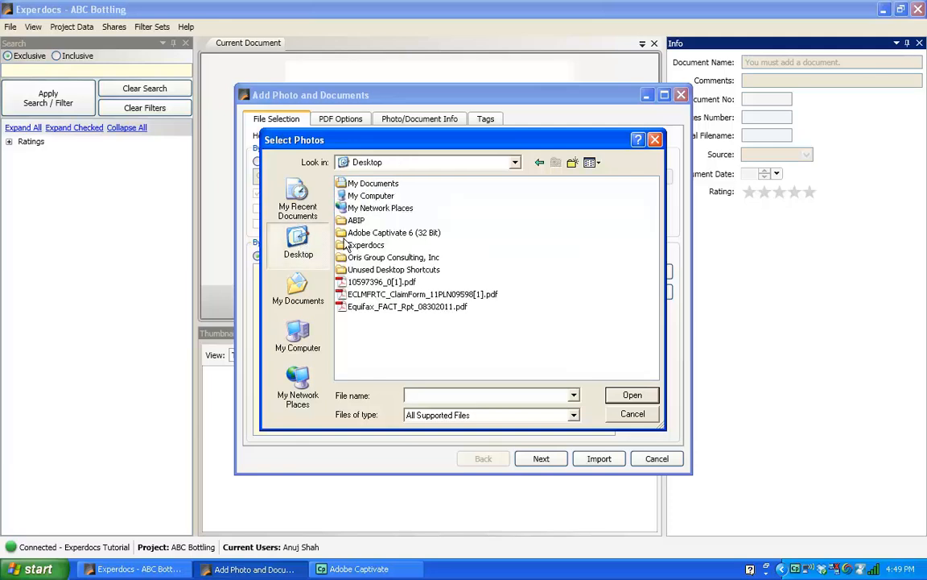
{"action": "double_click", "coordinate": [344, 245]}
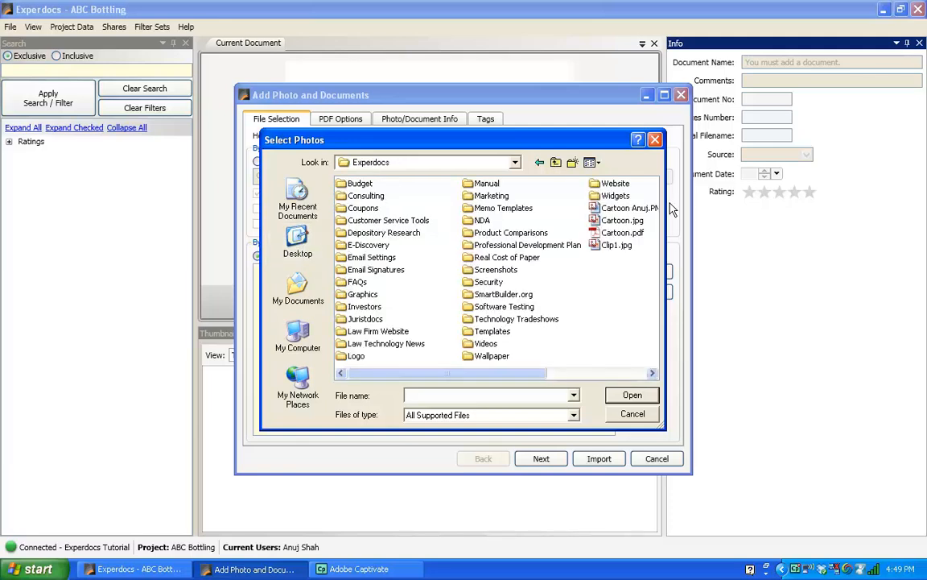
{"action": "double_click", "coordinate": [469, 345]}
{"action": "double_click", "coordinate": [346, 184]}
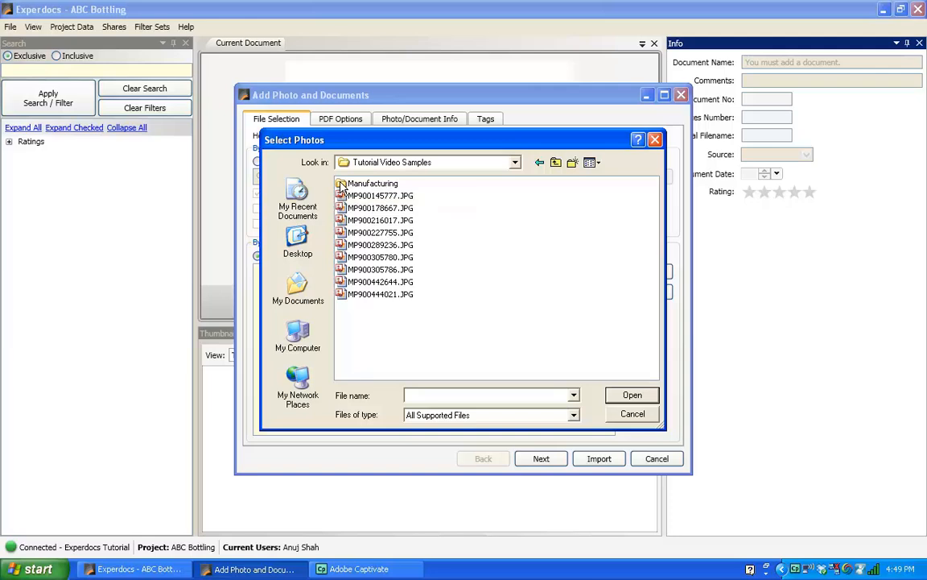
{"action": "left_click", "coordinate": [342, 186]}
{"action": "double_click", "coordinate": [342, 186]}
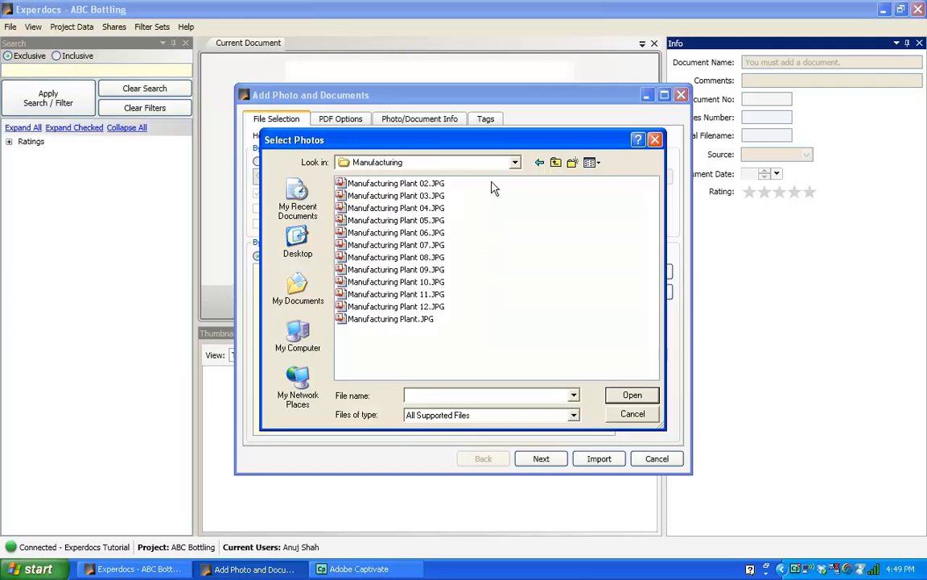
Select all twelve Manufacturing Plant JPGs, add them to the list and import them.
{"action": "left_click", "coordinate": [392, 184]}
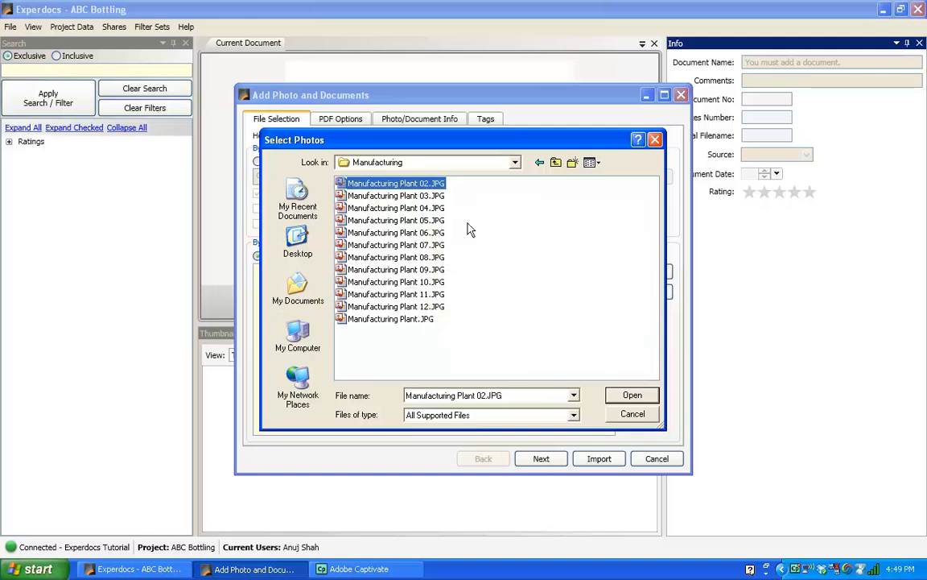
{"action": "left_click", "coordinate": [400, 321], "text": "shift"}
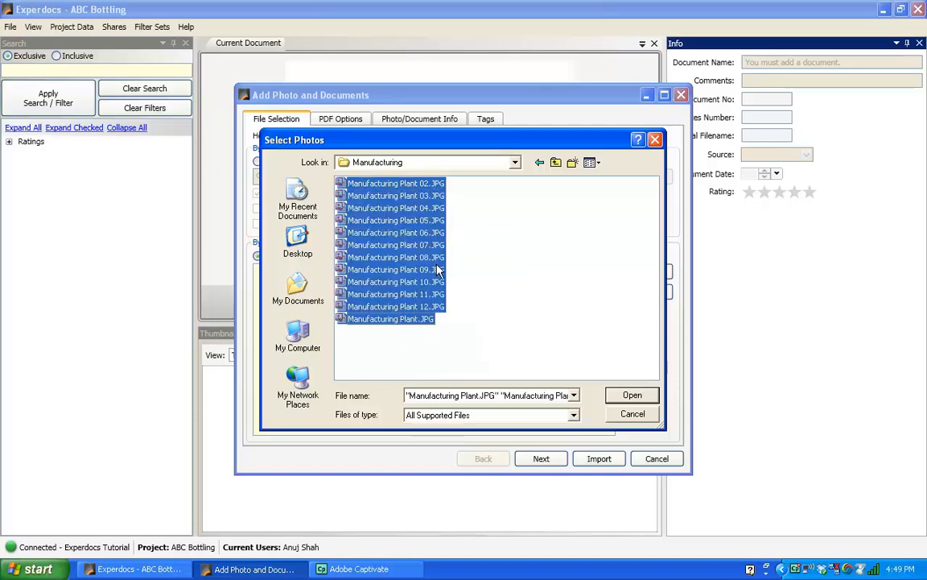
{"action": "left_click", "coordinate": [634, 398]}
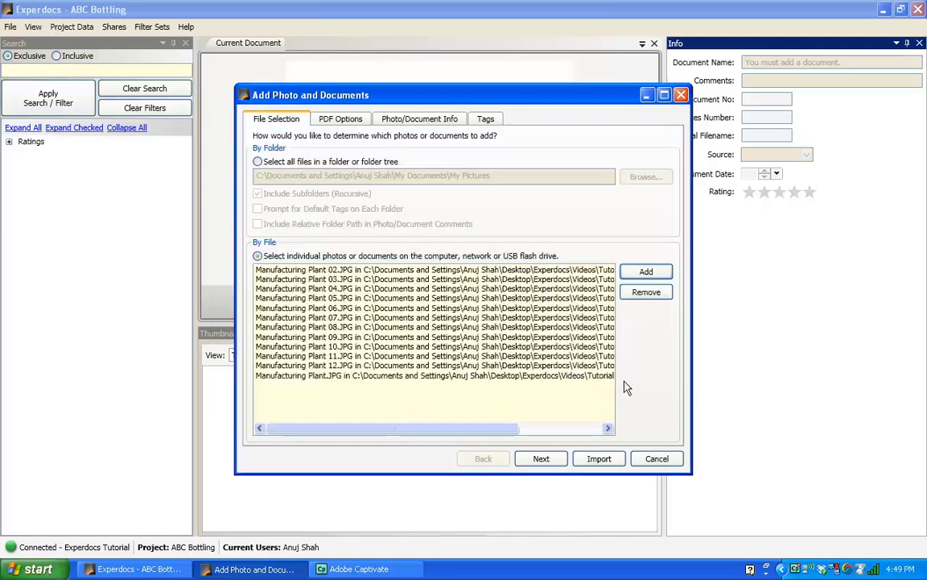
{"action": "left_click", "coordinate": [606, 463]}
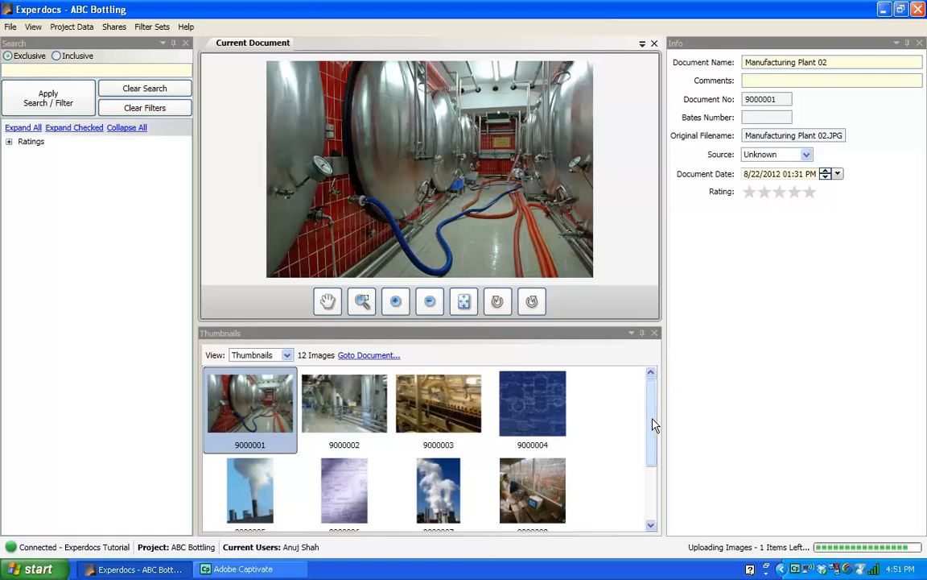
View Manufacturing Plant photos 03, 02, 09, 08, 07, 06 and 04 in turn.
{"action": "left_click", "coordinate": [328, 413]}
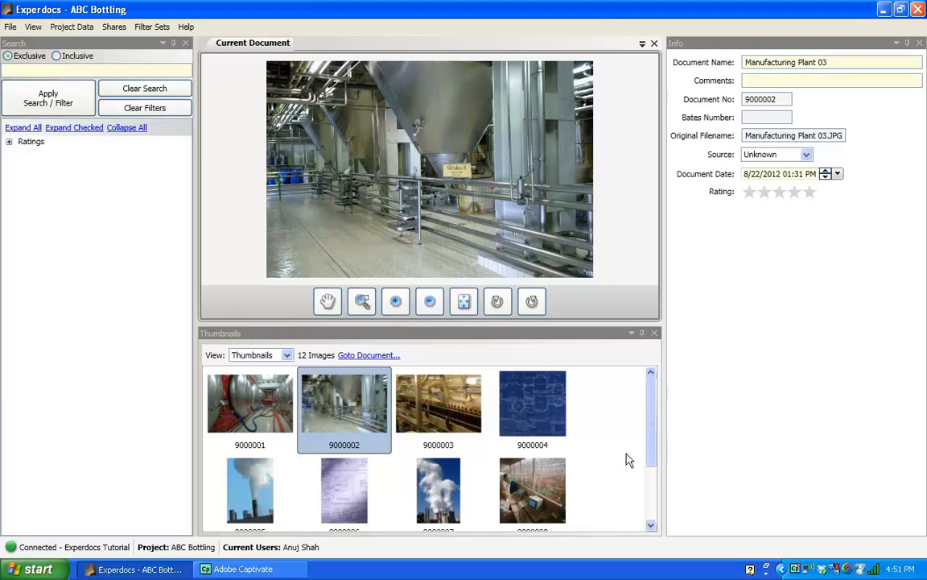
{"action": "left_click", "coordinate": [264, 413]}
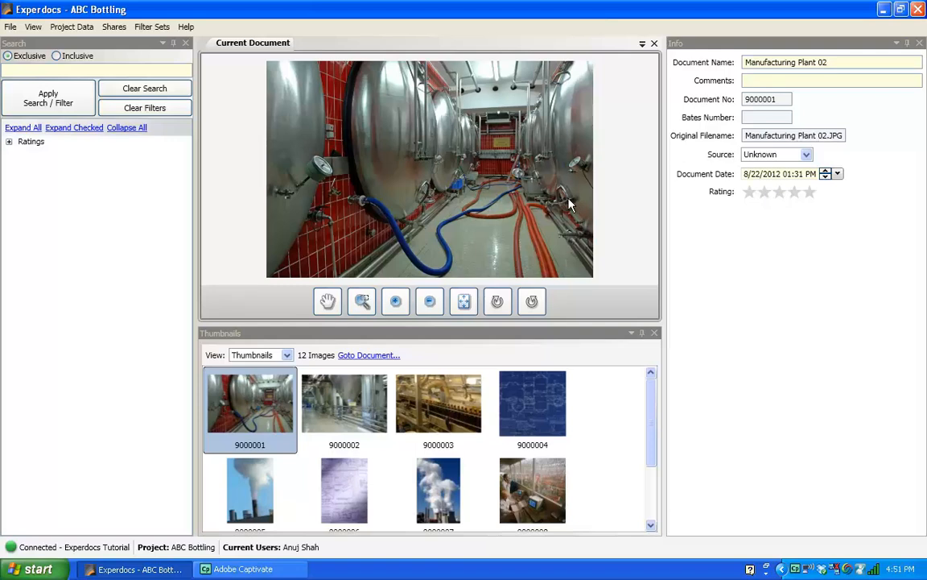
{"action": "left_click", "coordinate": [503, 504]}
{"action": "left_click", "coordinate": [439, 507]}
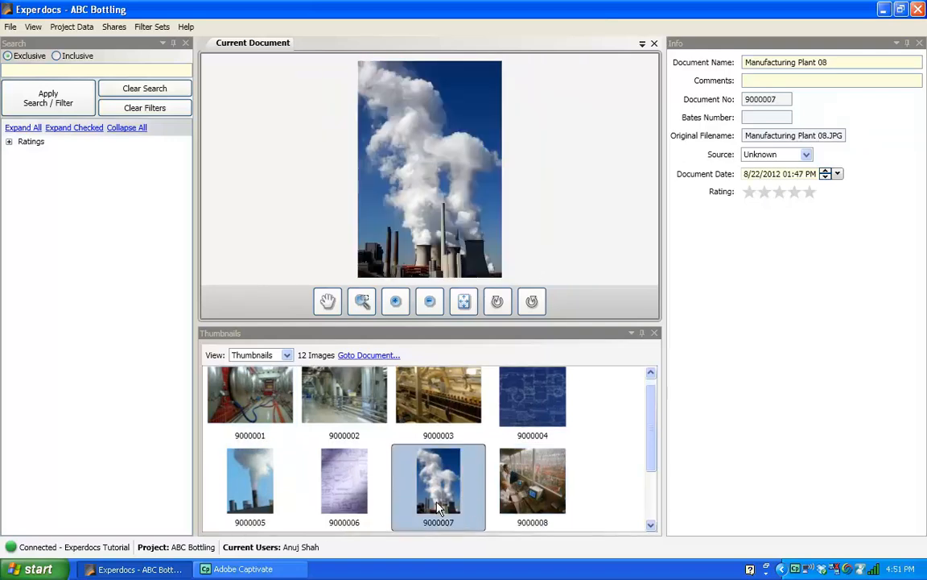
{"action": "left_click", "coordinate": [346, 505]}
{"action": "left_click", "coordinate": [250, 501]}
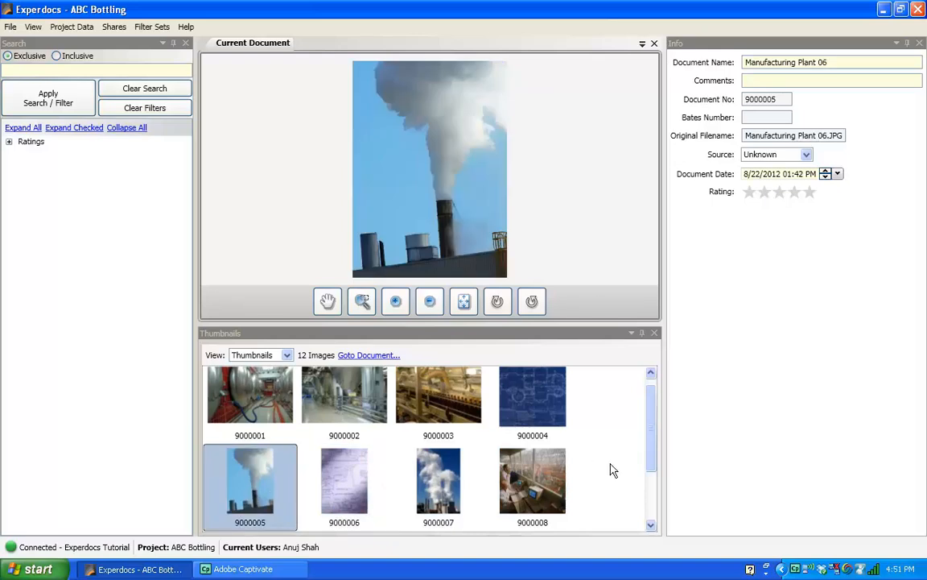
{"action": "left_click", "coordinate": [533, 482]}
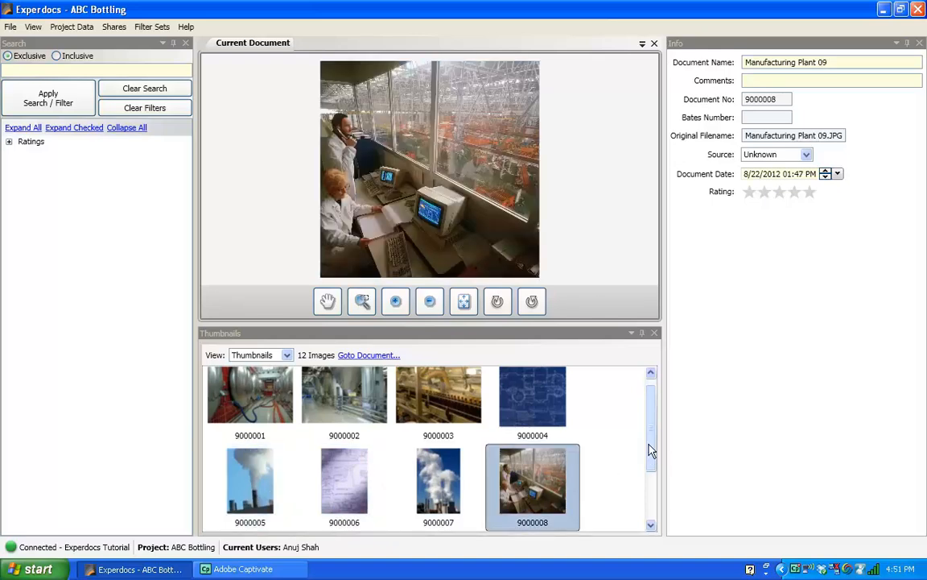
{"action": "left_click", "coordinate": [458, 413]}
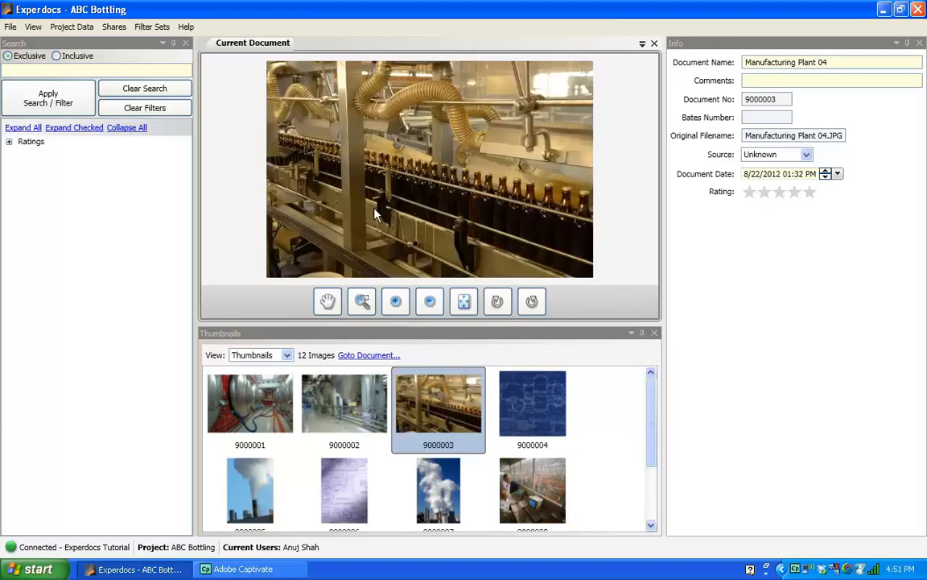
Step through thumbnails 9000012, 9000011, 9000010 and 9000009, then scroll back up.
{"action": "left_click_drag", "start_coordinate": [654, 457], "coordinate": [632, 531]}
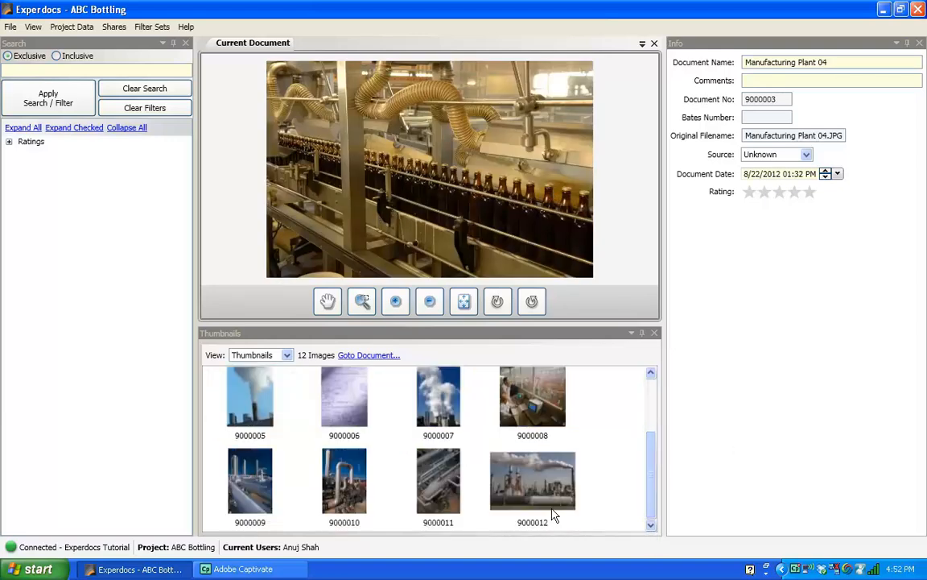
{"action": "left_click", "coordinate": [507, 500]}
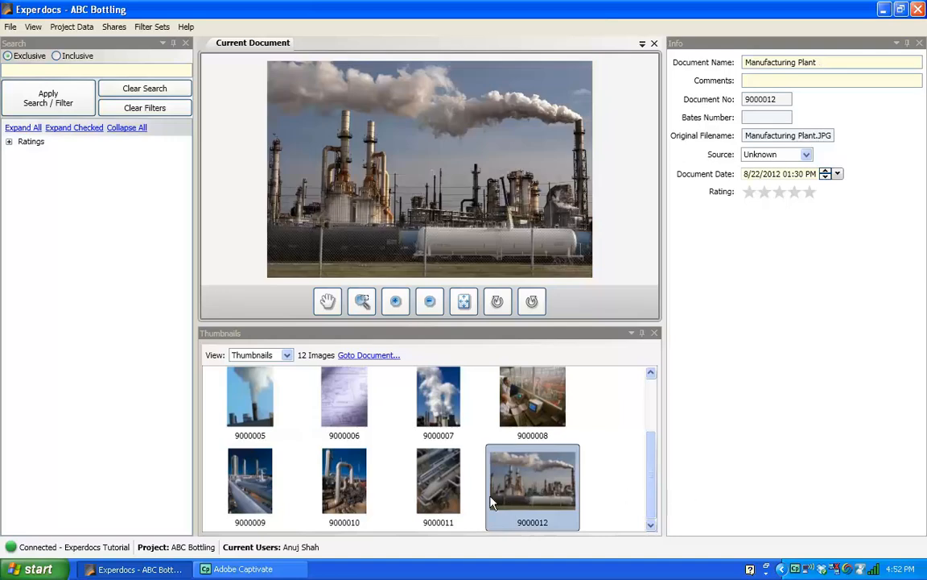
{"action": "left_click", "coordinate": [411, 471]}
{"action": "left_click", "coordinate": [304, 467]}
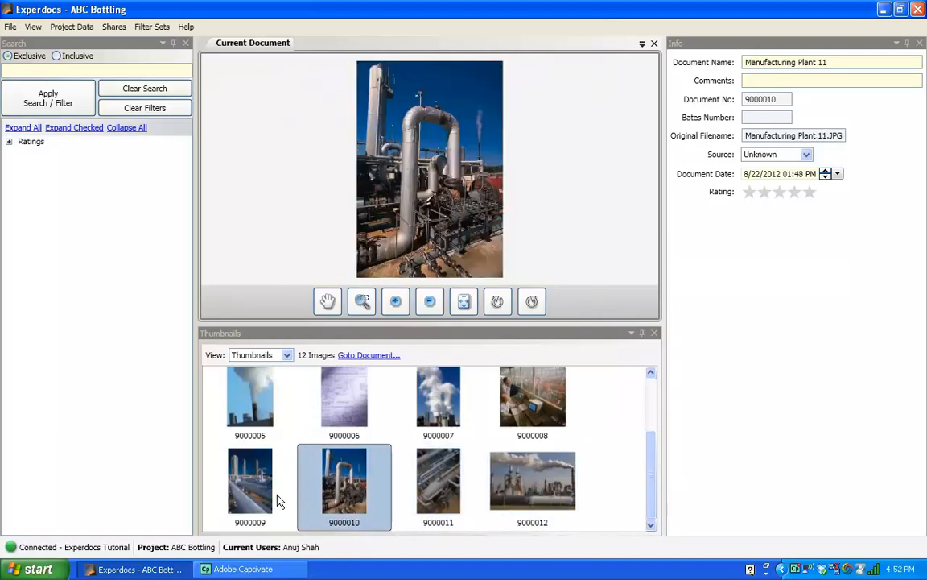
{"action": "left_click", "coordinate": [245, 493]}
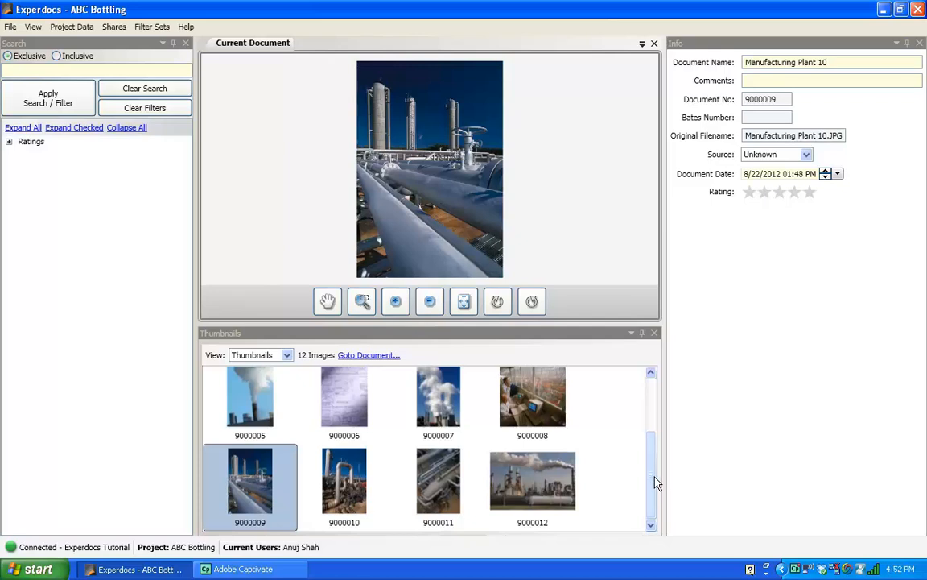
{"action": "left_click_drag", "start_coordinate": [655, 447], "coordinate": [651, 388]}
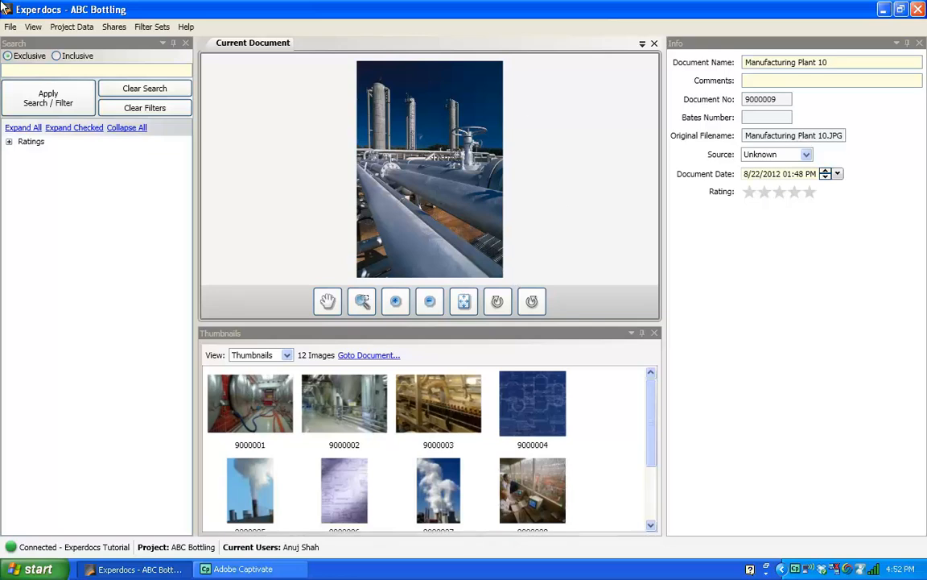
In Edit Project Information, add the tabs Manufacturing Plant and Construction Documents.
{"action": "left_click", "coordinate": [71, 30]}
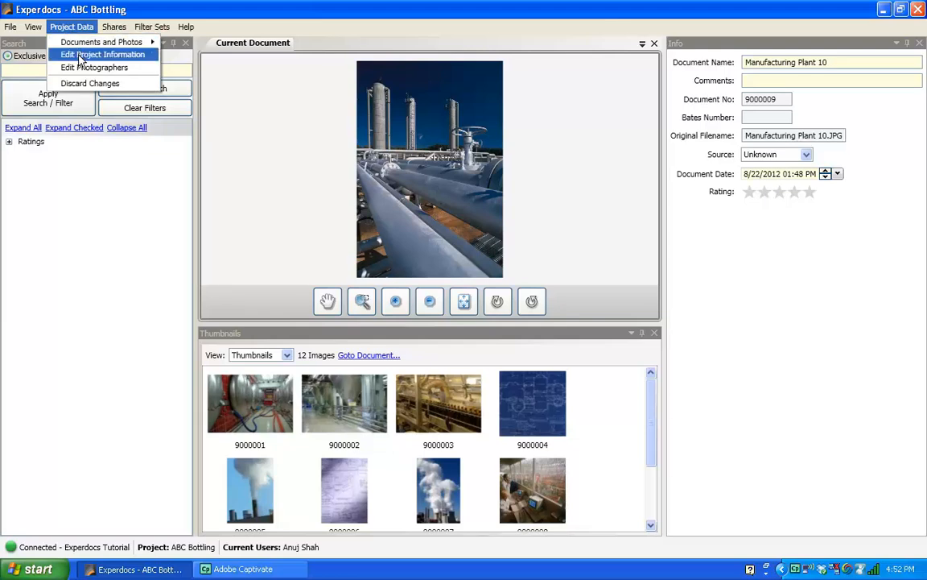
{"action": "left_click", "coordinate": [80, 56]}
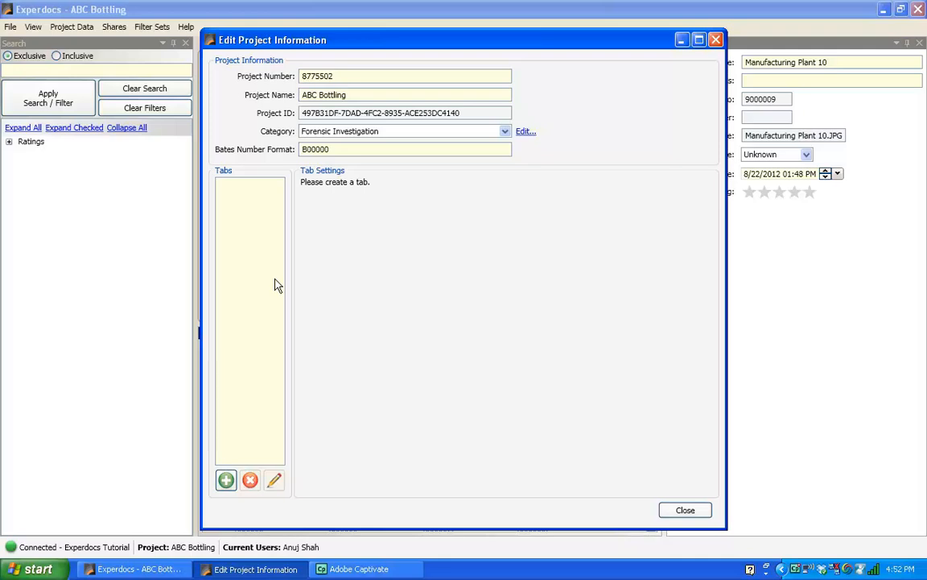
{"action": "left_click", "coordinate": [226, 481]}
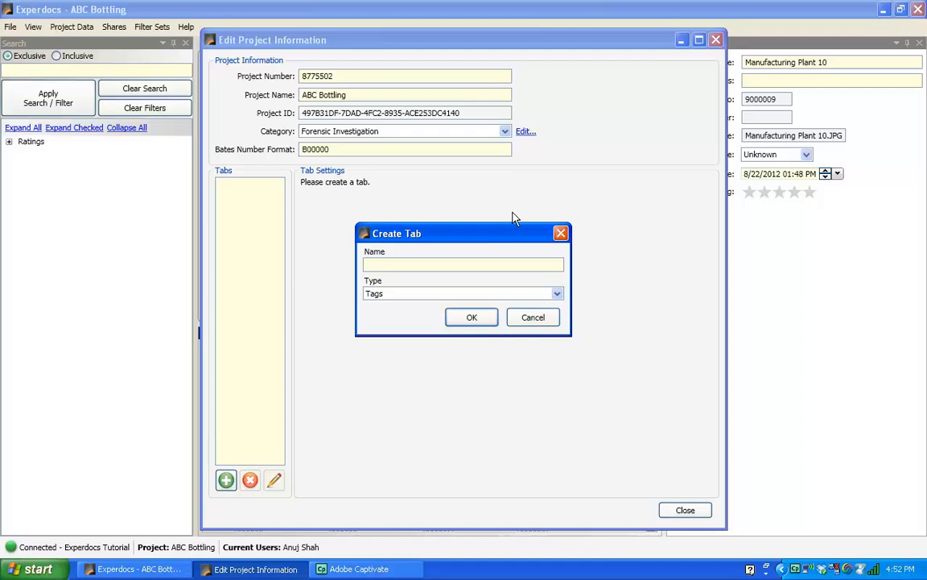
{"action": "type", "text": "Manufacturing Plant"}
{"action": "left_click", "coordinate": [479, 318]}
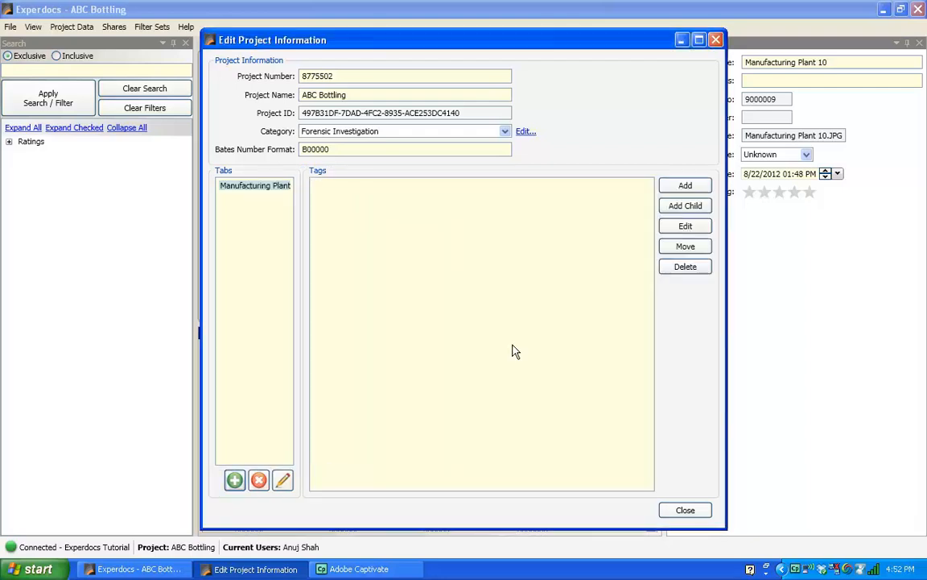
{"action": "left_click", "coordinate": [235, 482]}
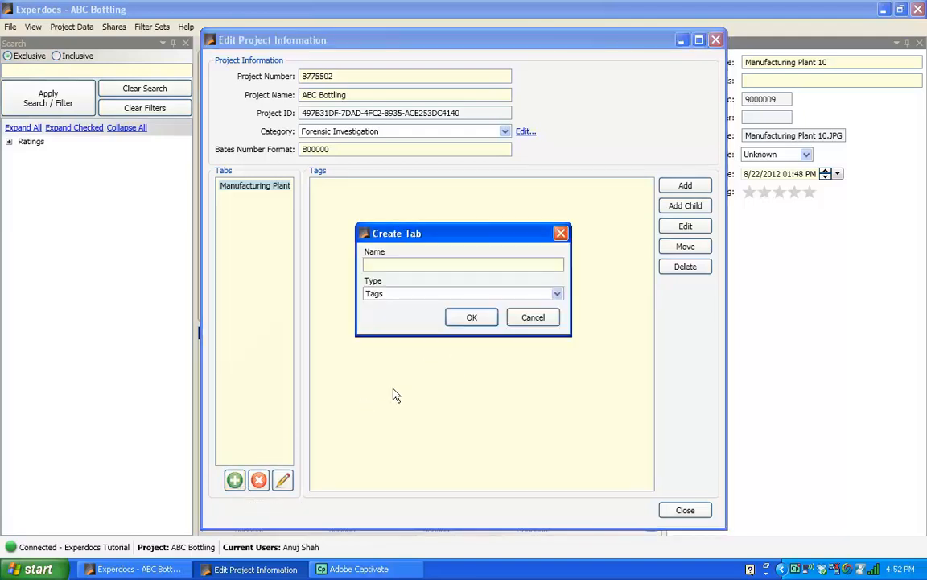
{"action": "type", "text": "Construction Documents"}
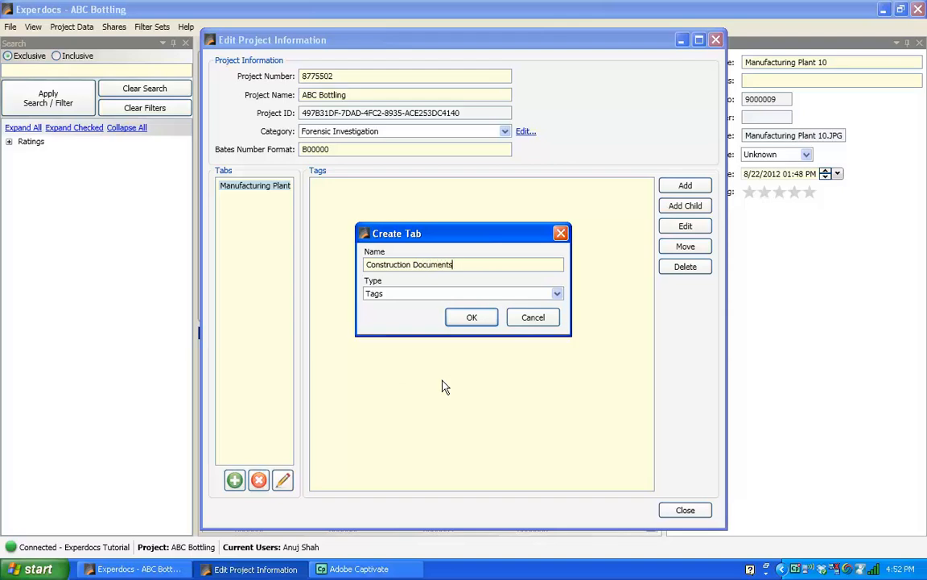
{"action": "left_click", "coordinate": [472, 317]}
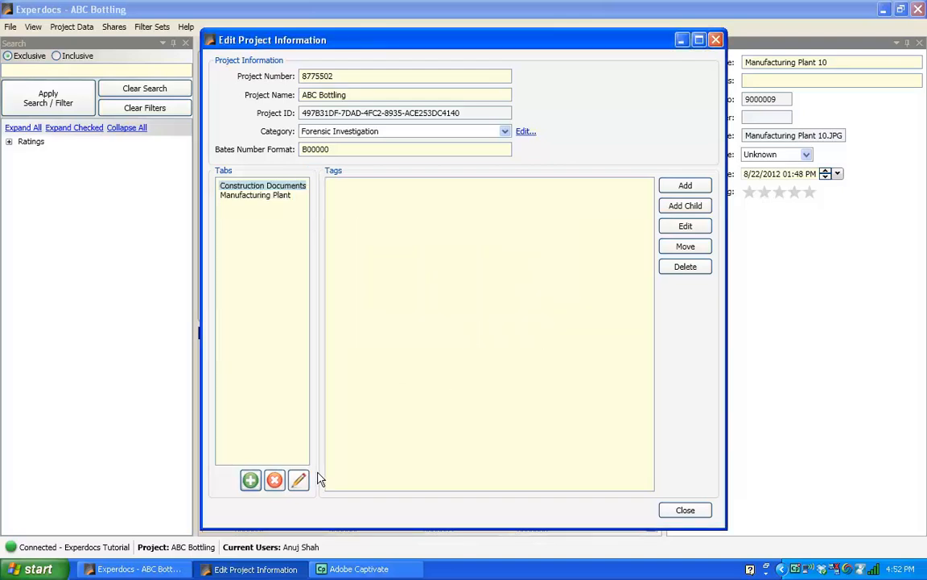
Add the tabs Communications, Invoices and Employees, then close the editor.
{"action": "left_click", "coordinate": [250, 480]}
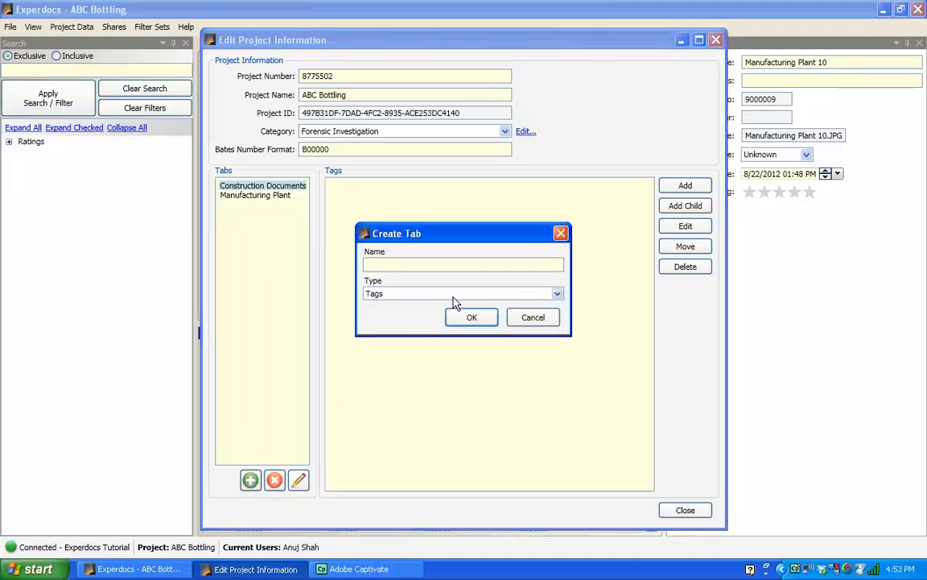
{"action": "type", "text": "Communications"}
{"action": "left_click", "coordinate": [477, 320]}
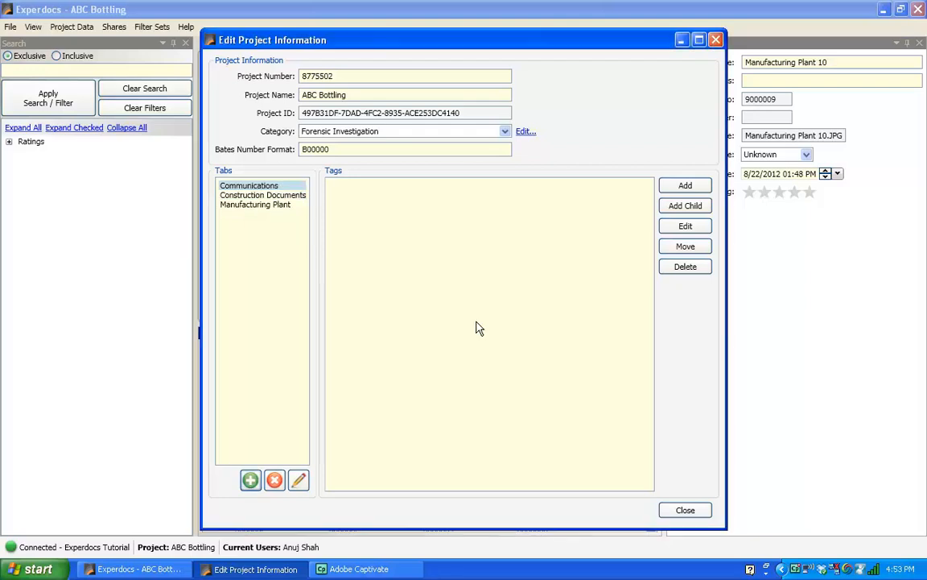
{"action": "left_click", "coordinate": [251, 480]}
{"action": "type", "text": "Invoices"}
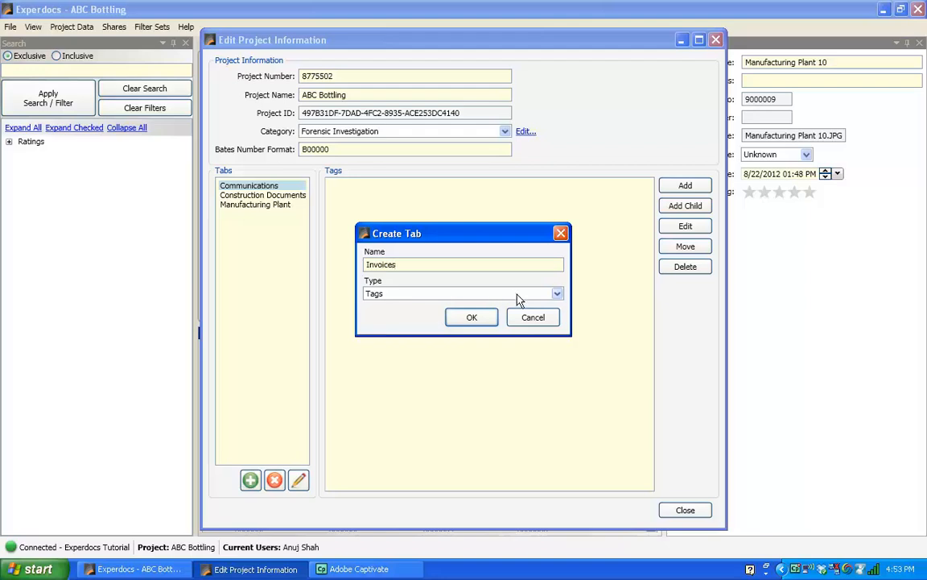
{"action": "left_click", "coordinate": [470, 321]}
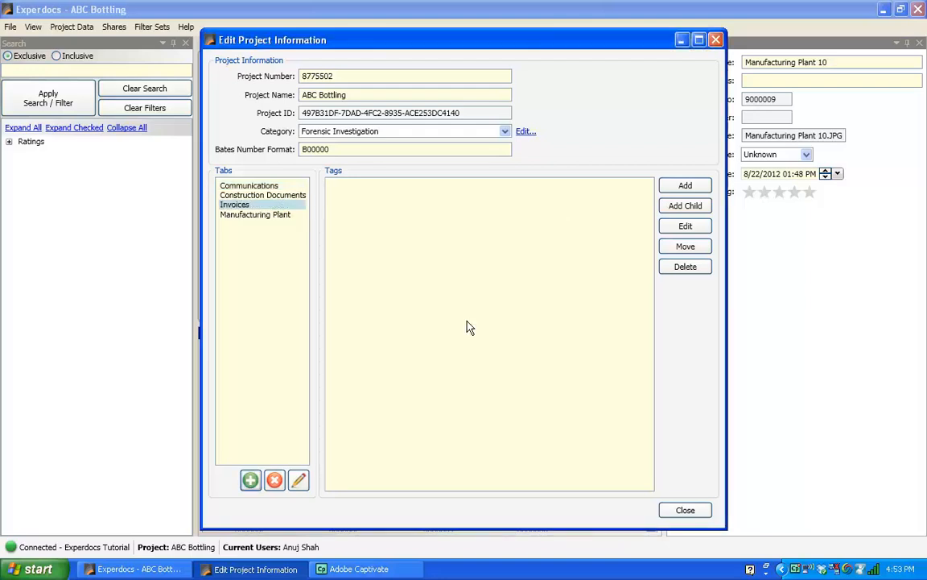
{"action": "left_click", "coordinate": [250, 481]}
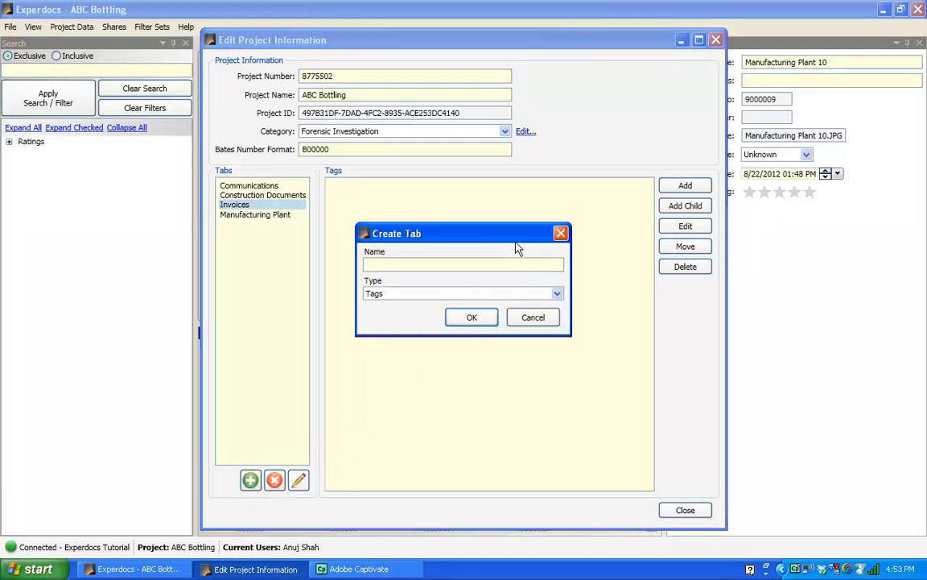
{"action": "type", "text": "Employees"}
{"action": "left_click", "coordinate": [472, 317]}
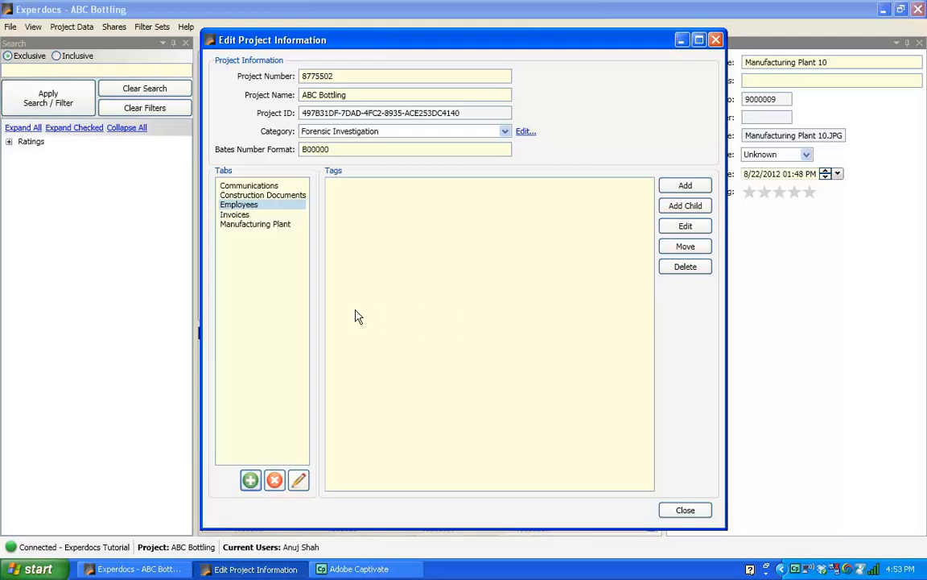
{"action": "left_click", "coordinate": [684, 511]}
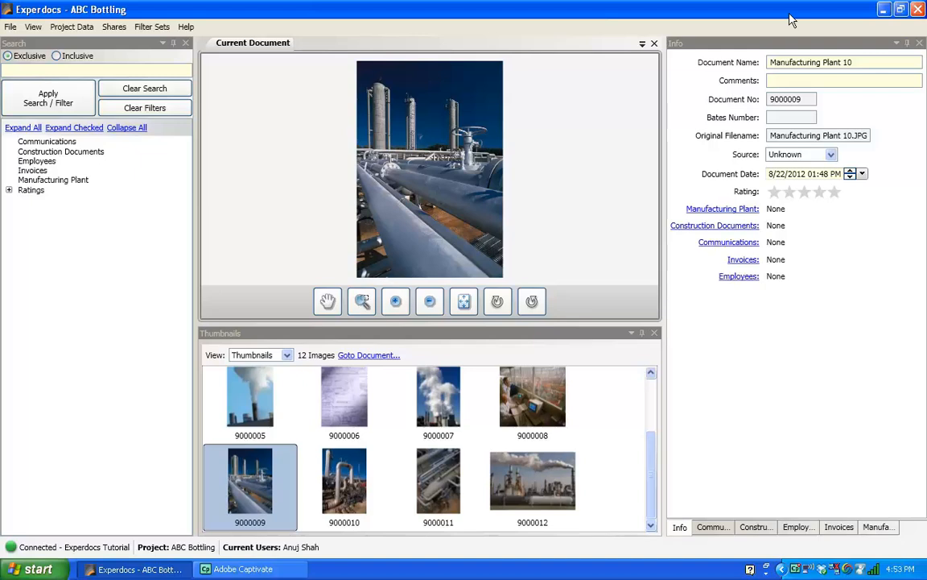
Show the empty Manufacturing Plant tag list in the right-hand panel.
{"action": "left_click", "coordinate": [785, 46]}
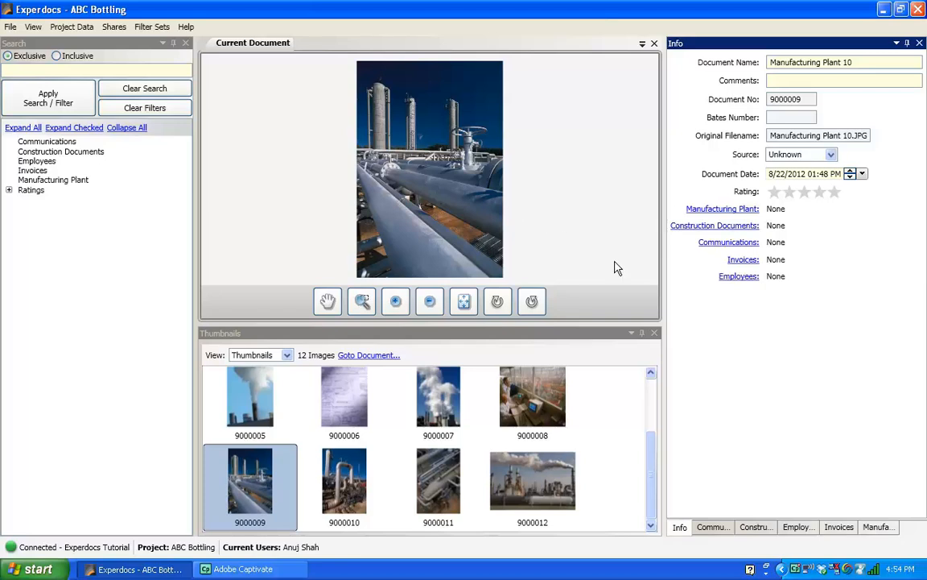
{"action": "left_click", "coordinate": [877, 528]}
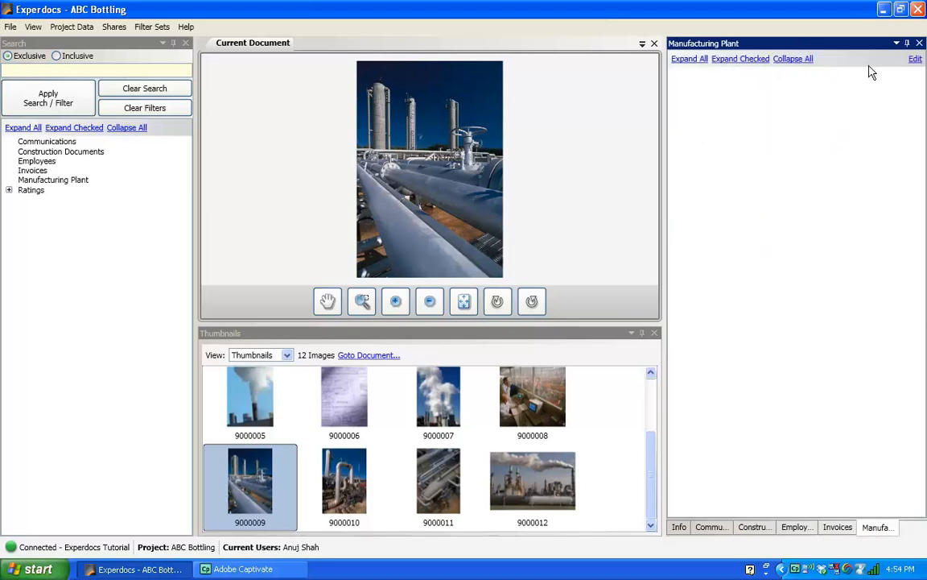
Create the Manufacturing Plant tags Exterior and Piping, then close the editor.
{"action": "left_click", "coordinate": [915, 61]}
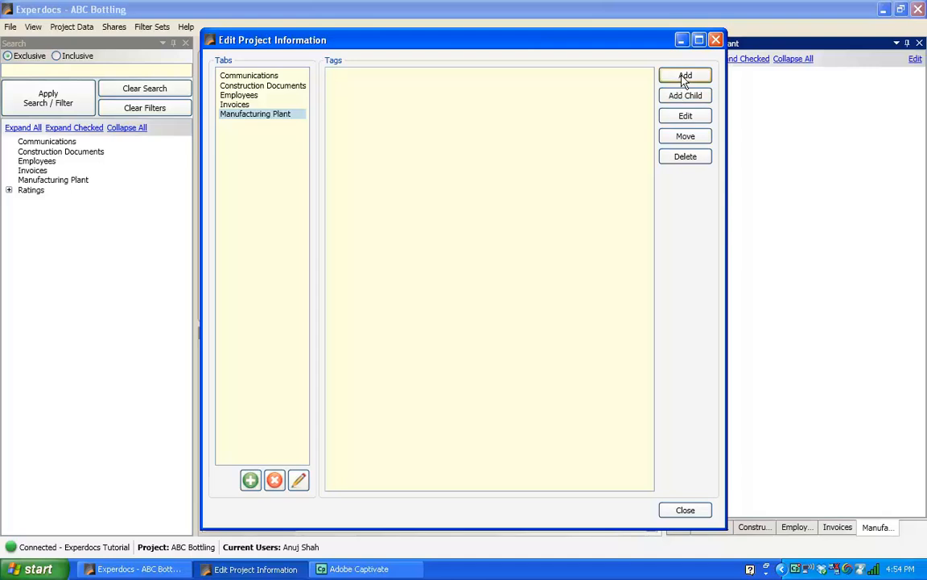
{"action": "left_click_drag", "start_coordinate": [588, 46], "coordinate": [593, 72]}
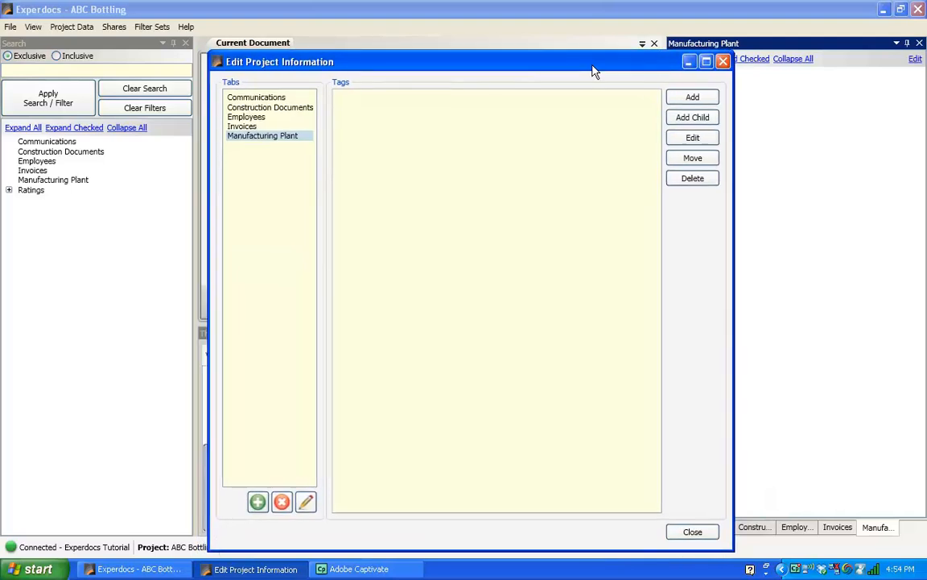
{"action": "left_click", "coordinate": [697, 100]}
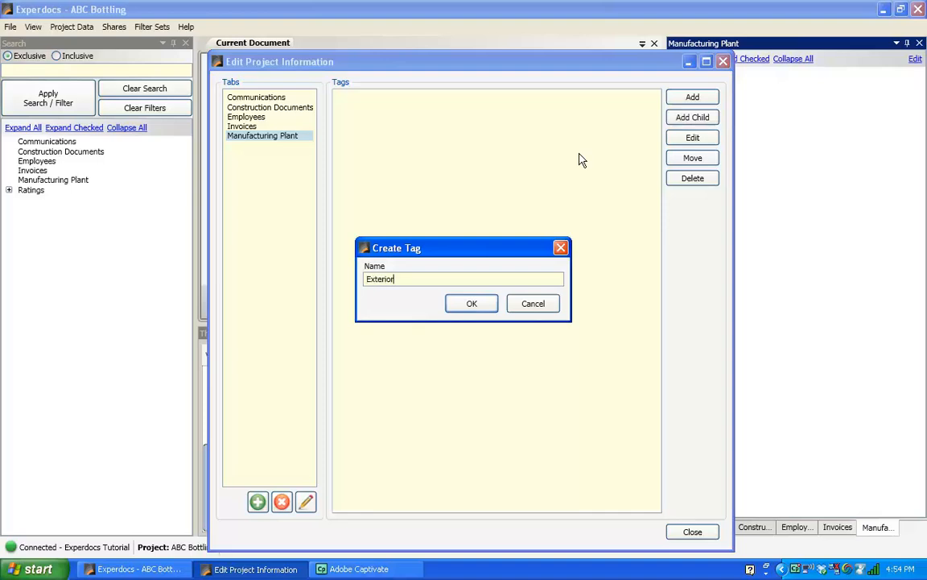
{"action": "left_click", "coordinate": [473, 306]}
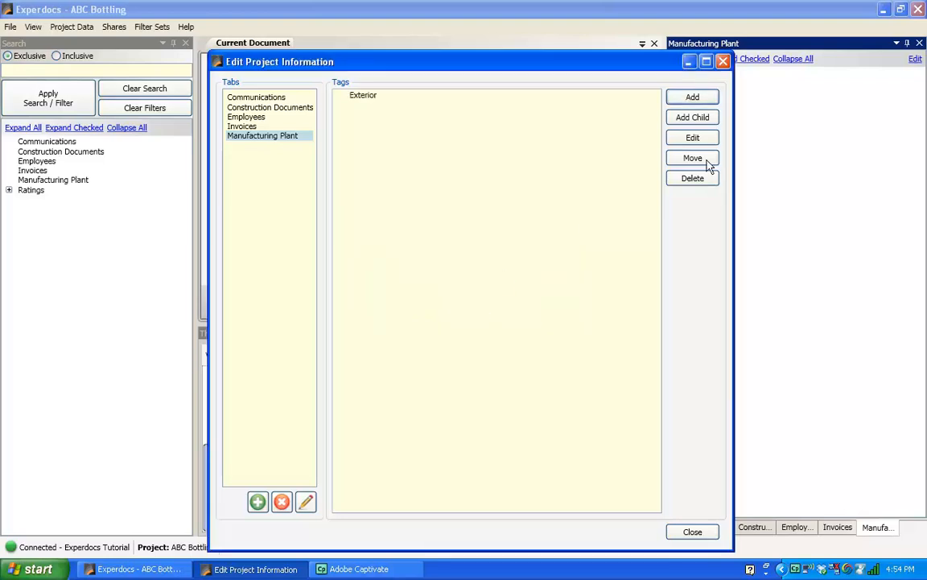
{"action": "left_click", "coordinate": [694, 98]}
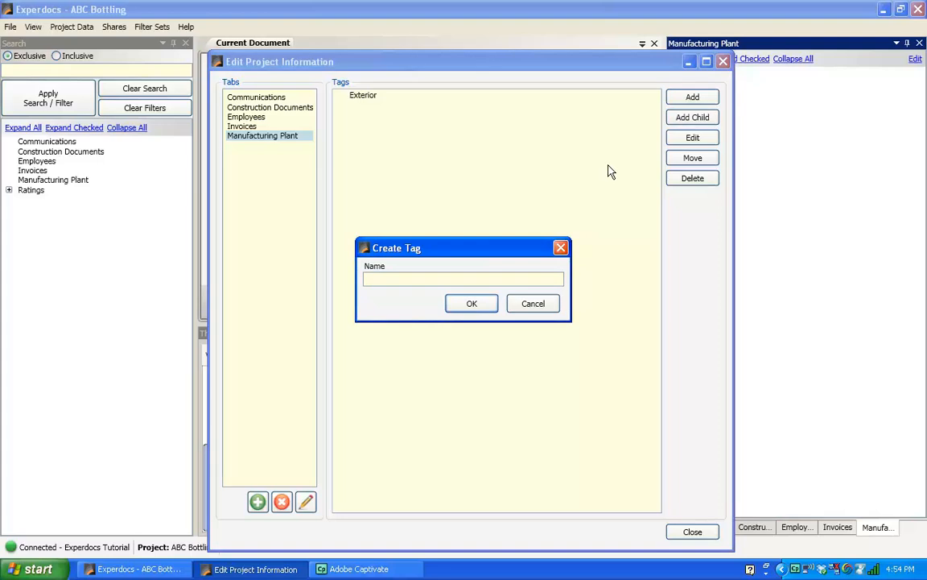
{"action": "type", "text": "Piping"}
{"action": "left_click", "coordinate": [470, 307]}
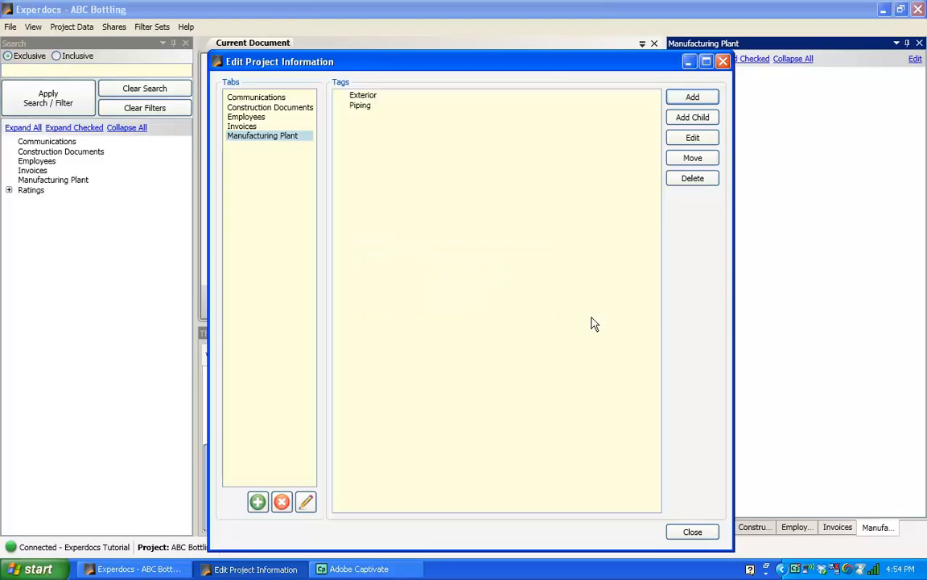
{"action": "left_click", "coordinate": [694, 531]}
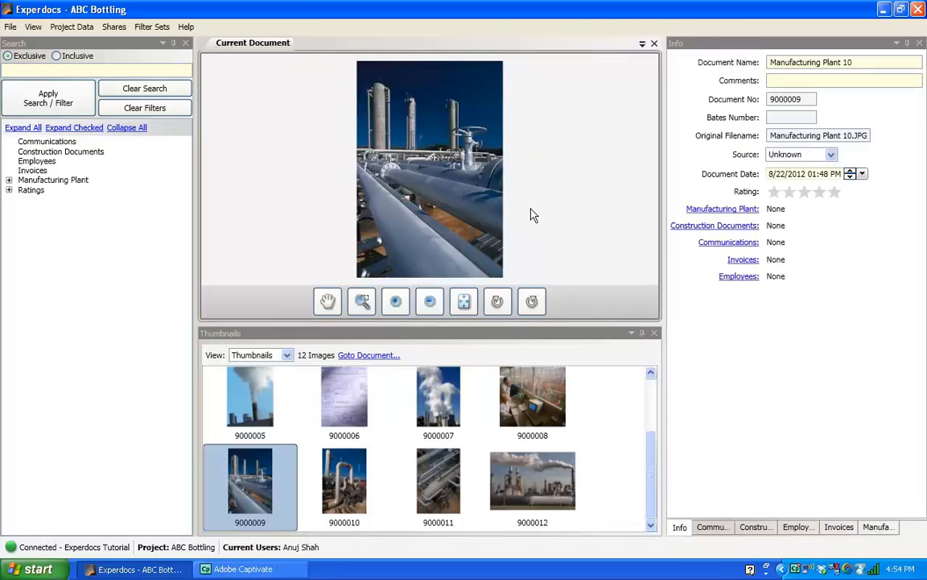
Tag photo 9000009 as Exterior and Piping, then go to its Comments field.
{"action": "left_click", "coordinate": [878, 528]}
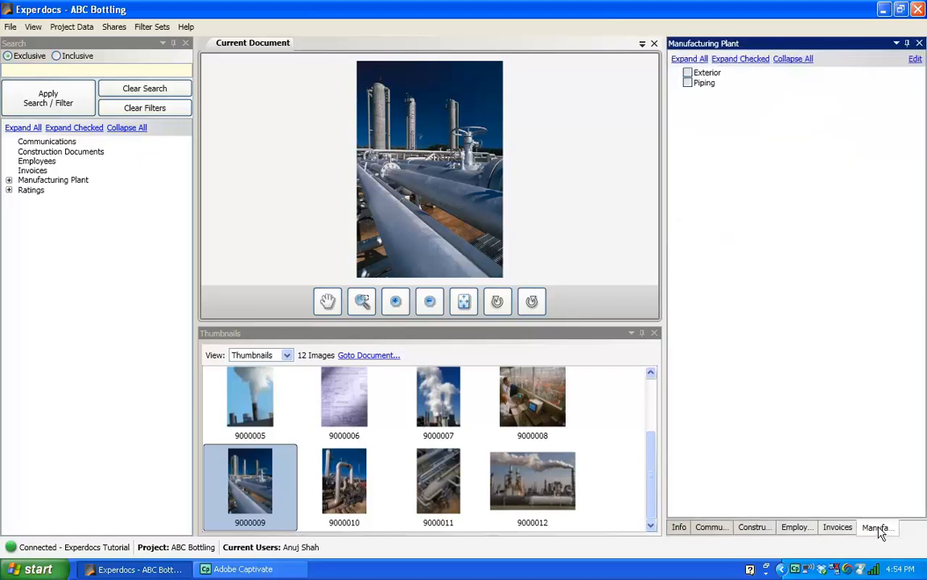
{"action": "left_click", "coordinate": [688, 73]}
{"action": "left_click", "coordinate": [688, 83]}
{"action": "left_click", "coordinate": [679, 527]}
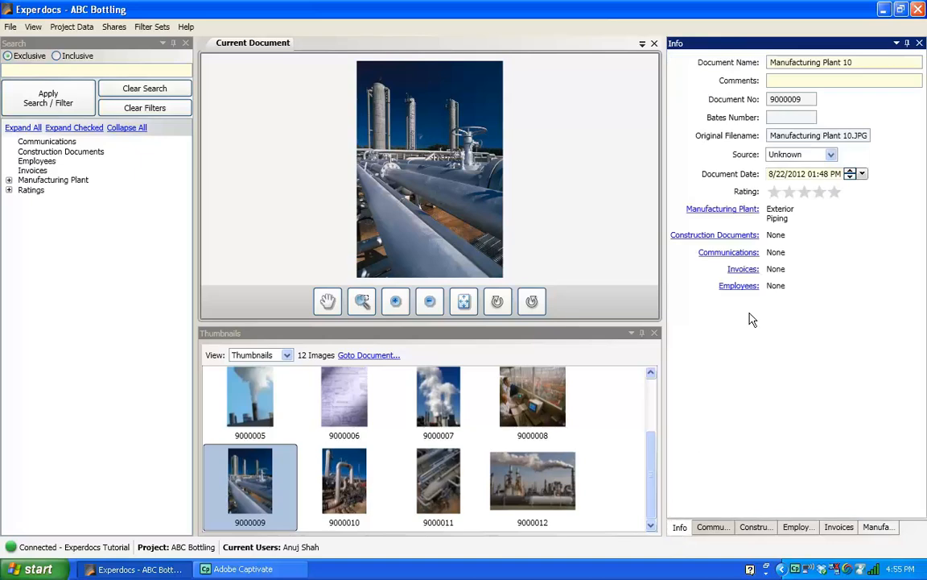
{"action": "left_click", "coordinate": [883, 81]}
Enter the comment 'This is an exterior picture of the faulty pipeline' for photo 9000009.
{"action": "left_click", "coordinate": [89, 72]}
{"action": "left_click", "coordinate": [776, 81]}
{"action": "type", "text": "This is an exterior picture of the faulty pipelin"}
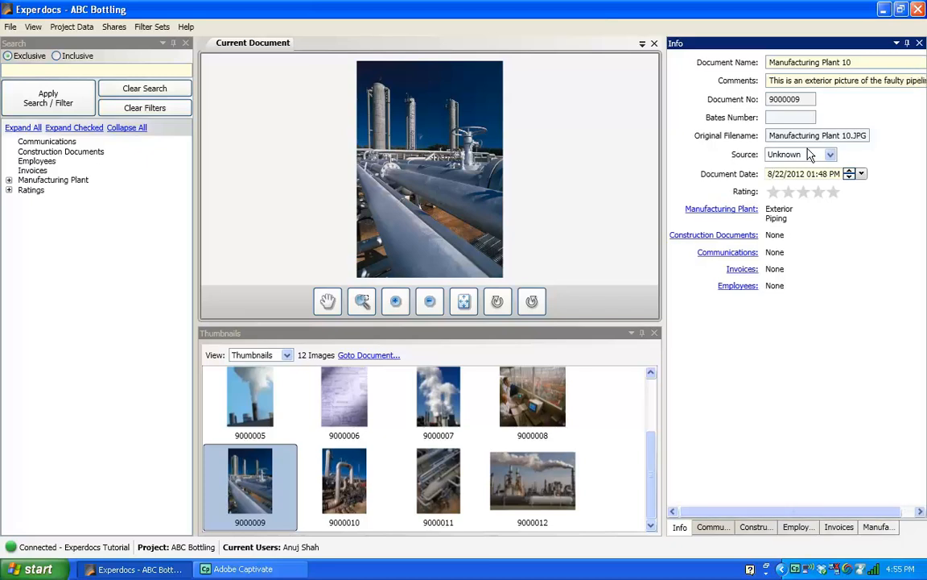
{"action": "type", "text": "e"}
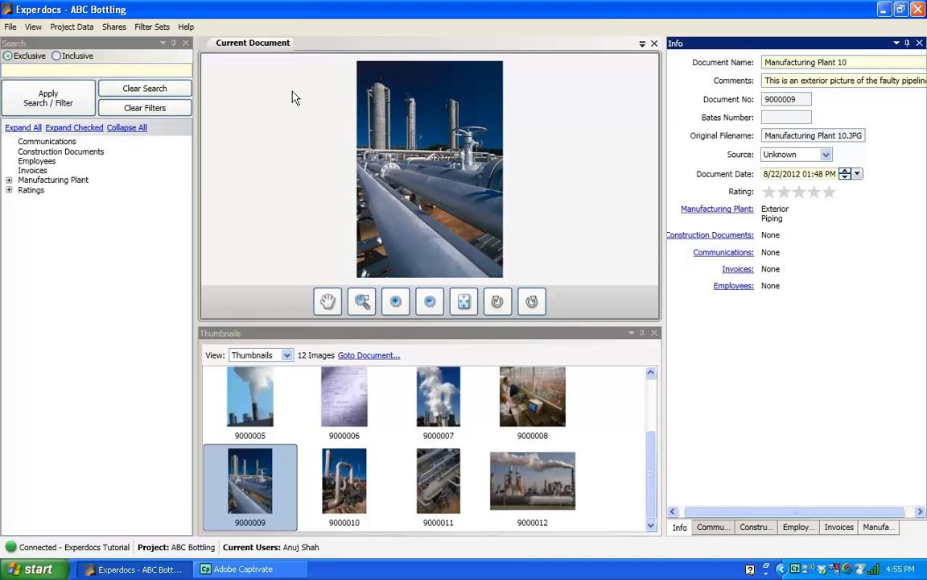
{"action": "left_click", "coordinate": [137, 72]}
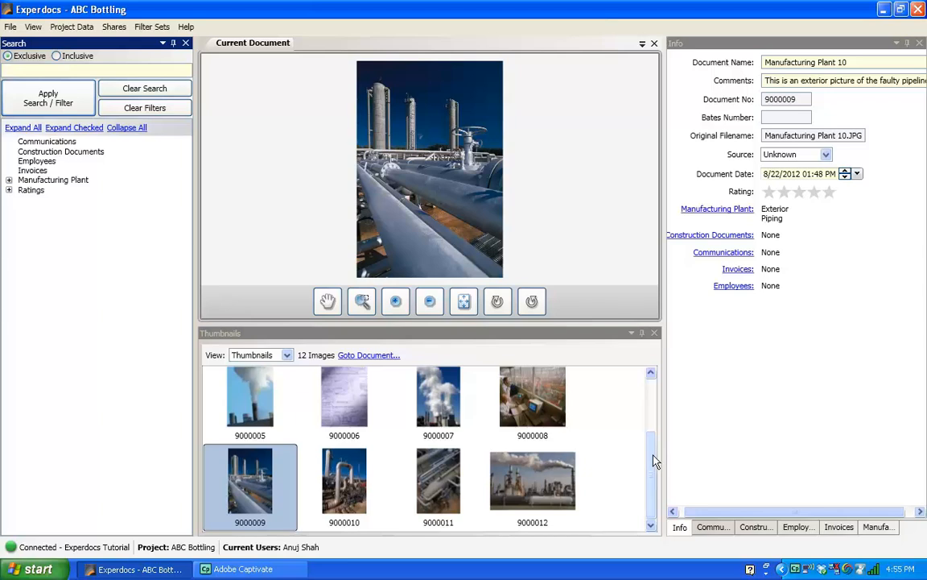
{"action": "left_click", "coordinate": [651, 373]}
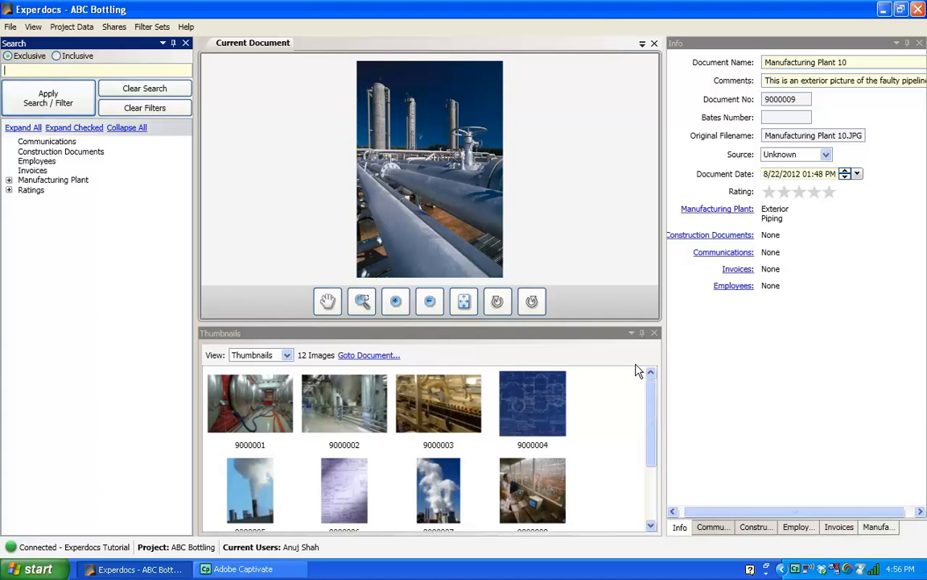
Select blueprint 9000004, show its Construction Documents tab, and reopen Edit Project Information.
{"action": "scroll", "coordinate": [654, 391], "scroll_direction": "down", "scroll_amount": 2}
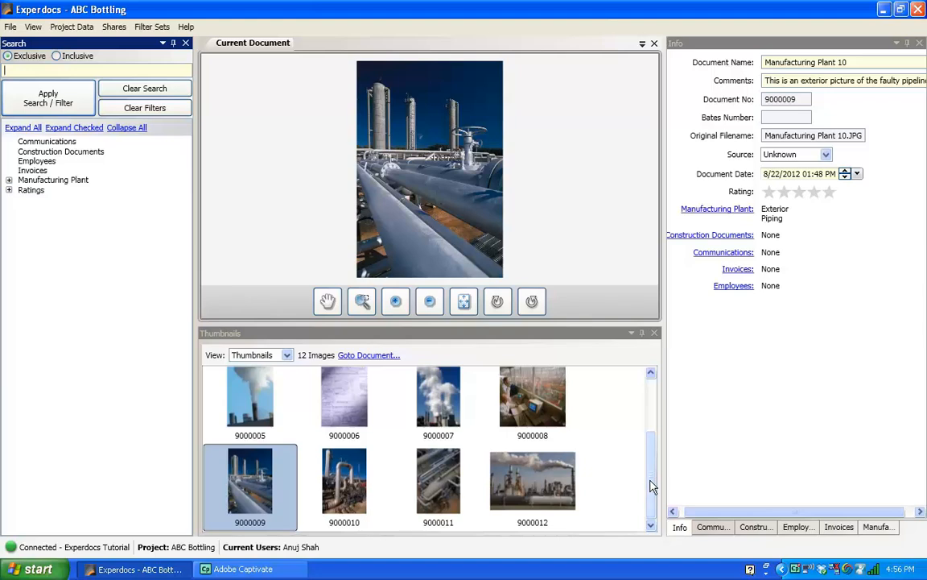
{"action": "scroll", "coordinate": [654, 393], "scroll_direction": "up", "scroll_amount": 2}
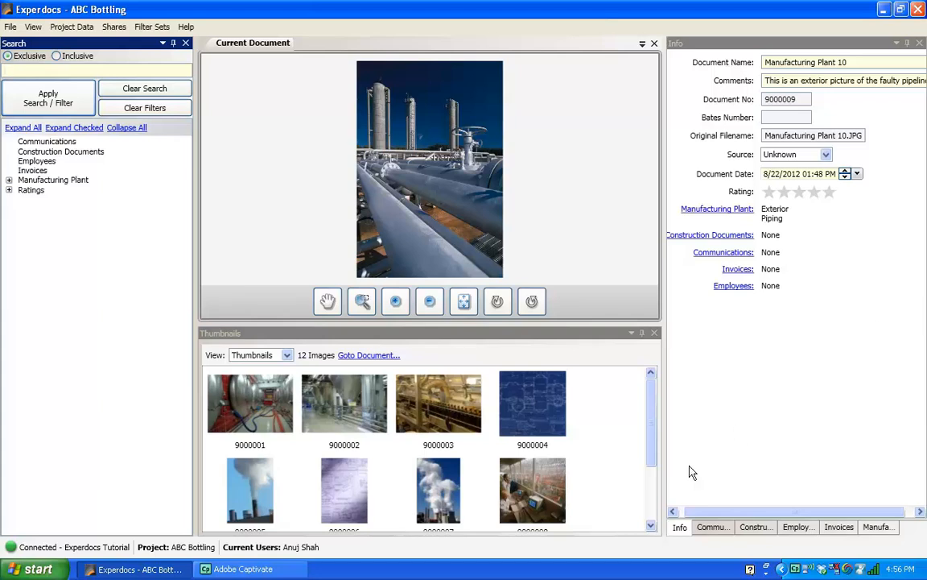
{"action": "left_click", "coordinate": [510, 402]}
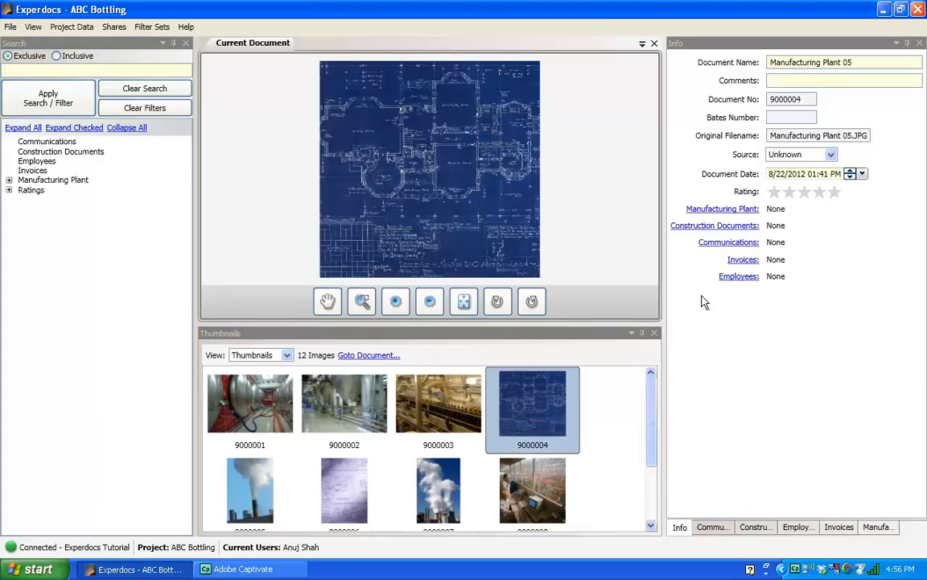
{"action": "left_click", "coordinate": [755, 528]}
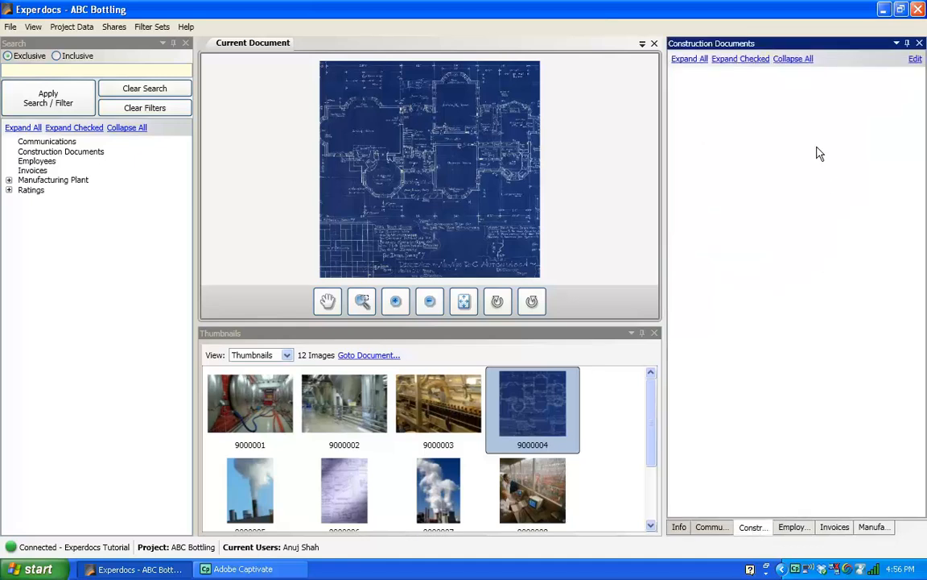
{"action": "left_click", "coordinate": [76, 30]}
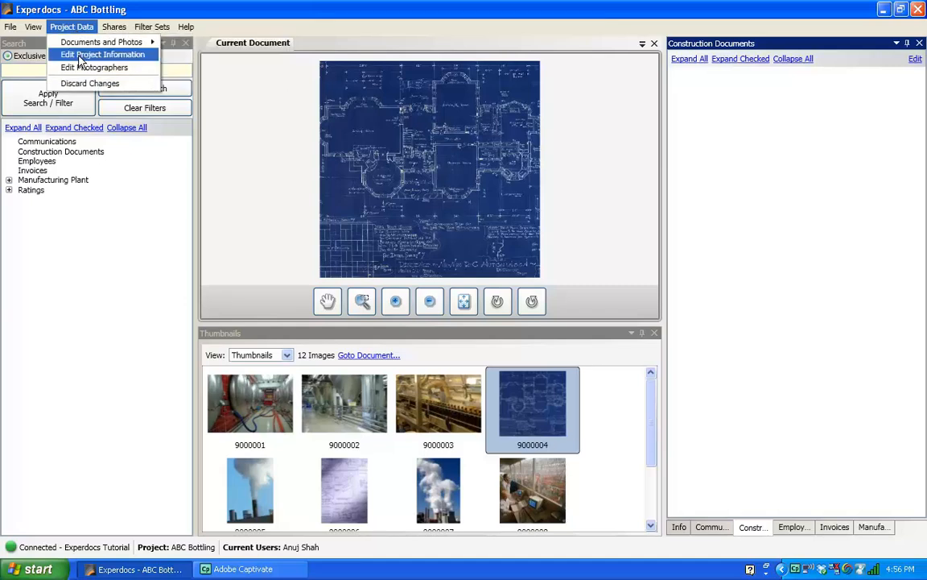
{"action": "left_click", "coordinate": [82, 56]}
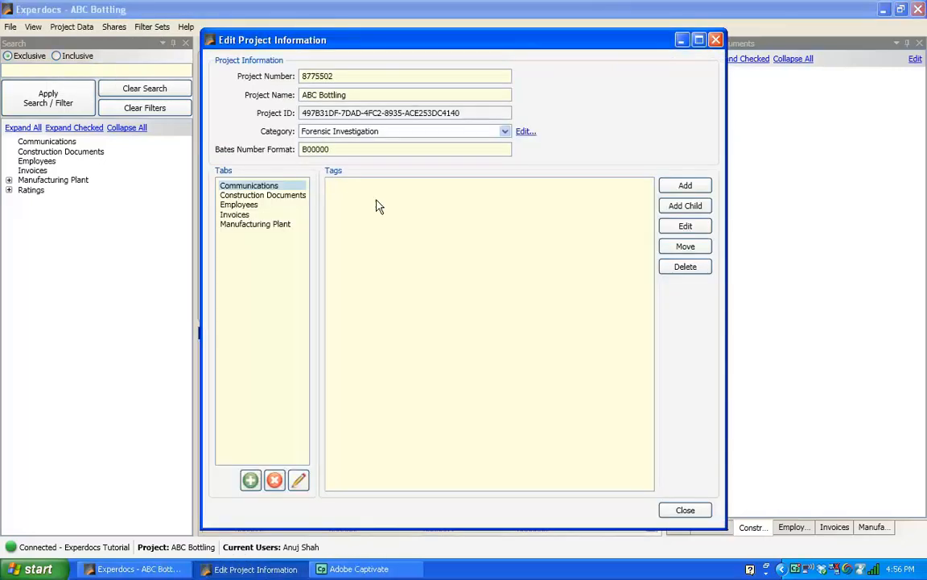
Add a new 'Bluprint' tag to the Construction Documents category and close the project editor.
{"action": "left_click", "coordinate": [273, 197]}
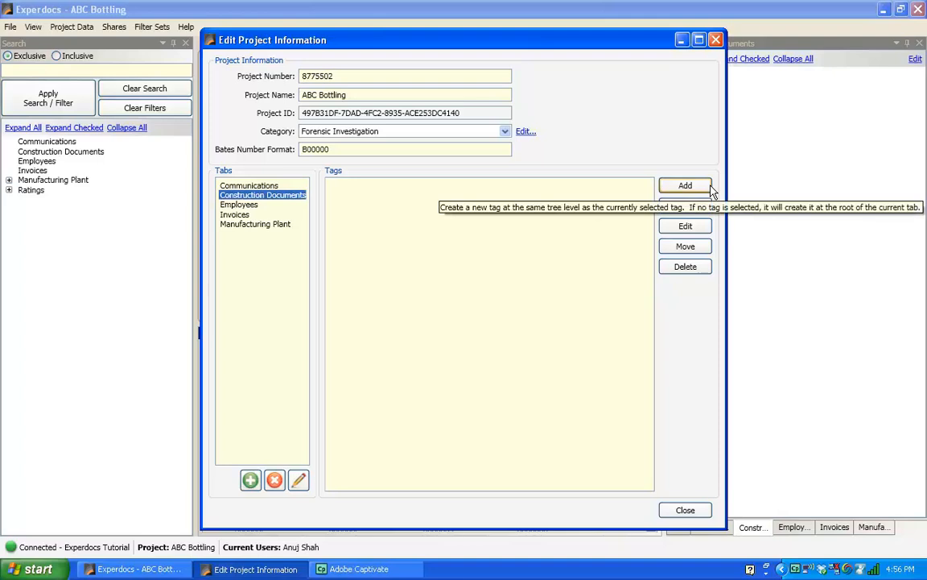
{"action": "left_click", "coordinate": [685, 186]}
{"action": "type", "text": "Blu"}
{"action": "type", "text": "prin"}
{"action": "left_click", "coordinate": [467, 304]}
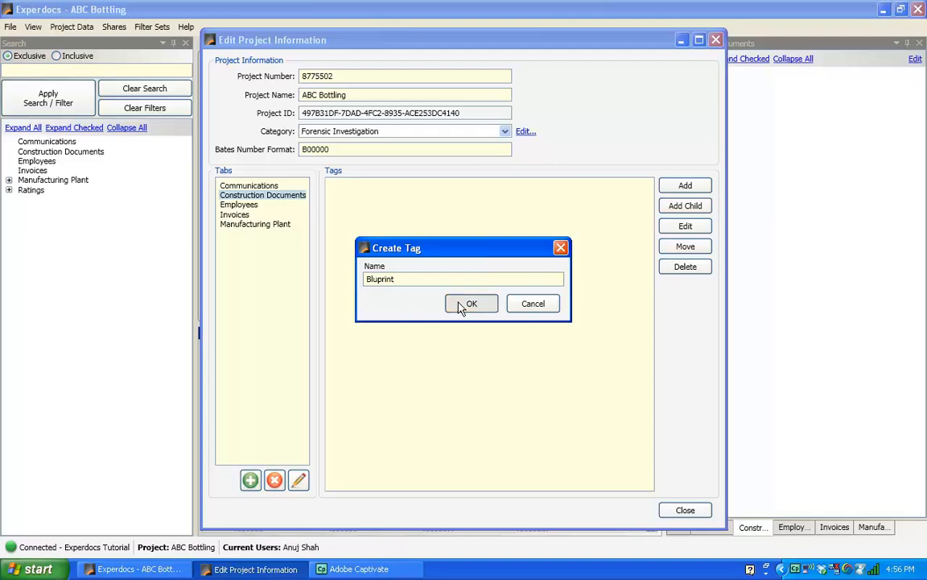
{"action": "left_click", "coordinate": [694, 505]}
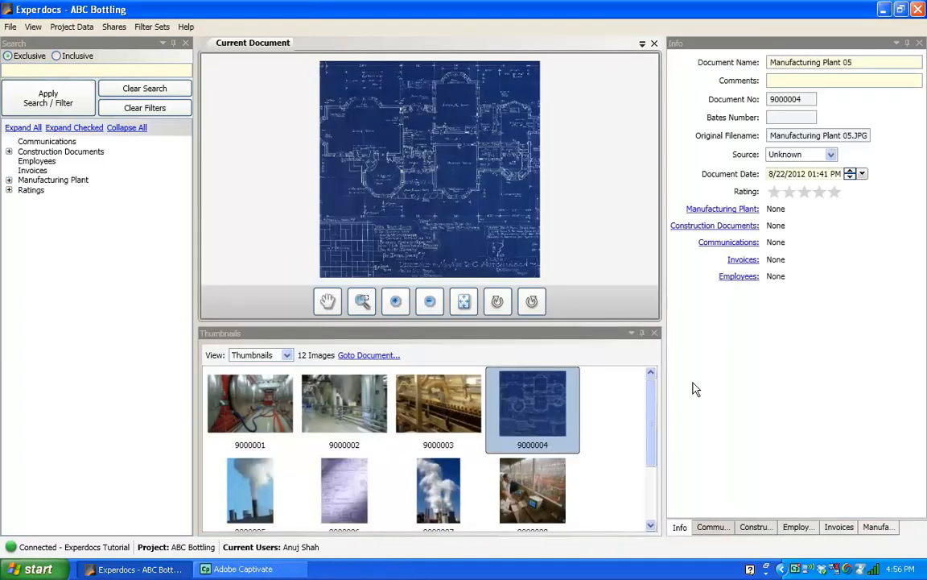
Check the Bluprint tag on document 9000004, then on sketch 9000006.
{"action": "left_click", "coordinate": [753, 526]}
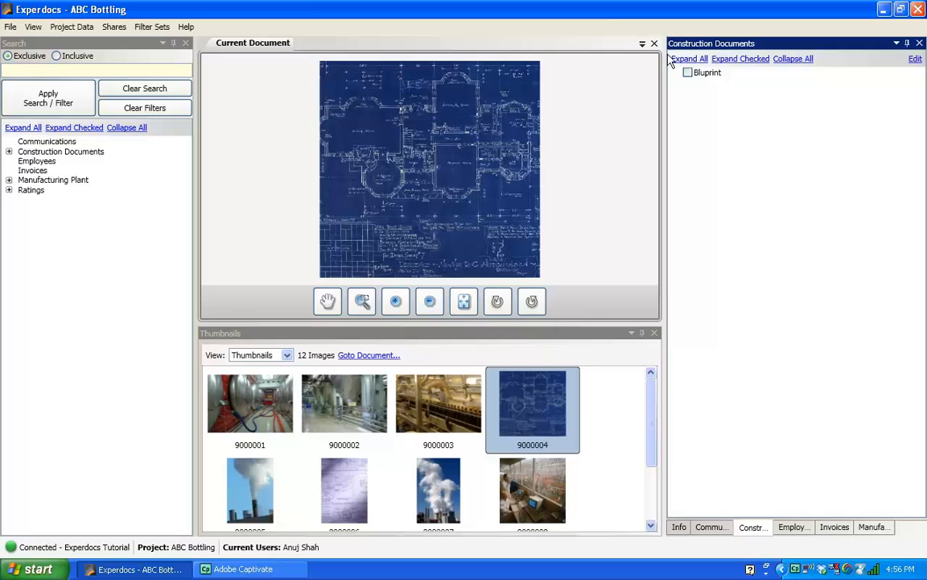
{"action": "left_click", "coordinate": [701, 74]}
{"action": "left_click", "coordinate": [345, 479]}
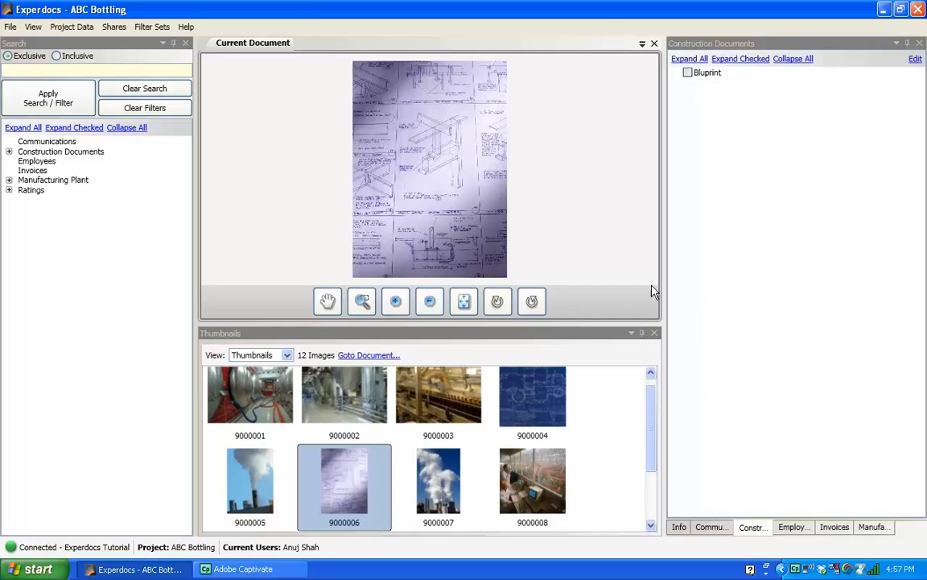
{"action": "left_click", "coordinate": [687, 73]}
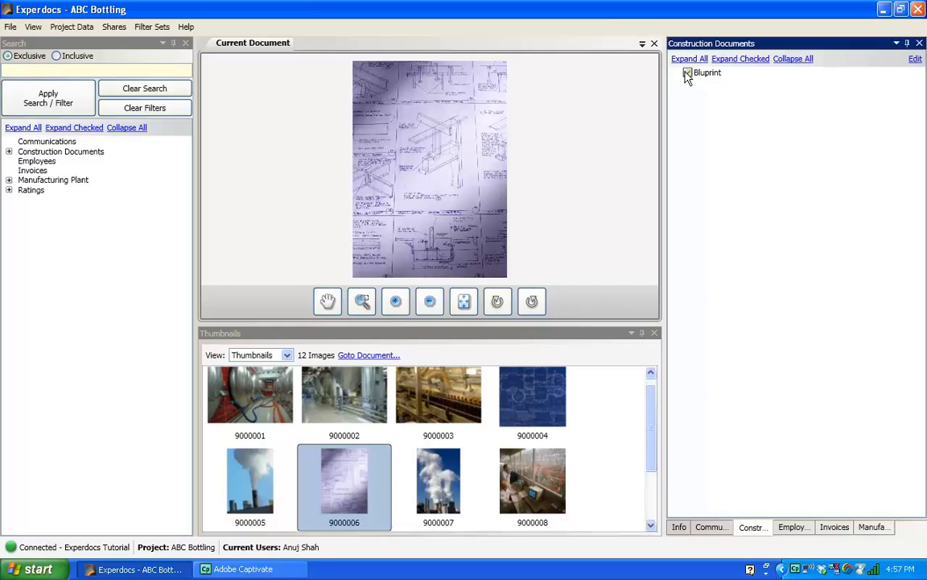
{"action": "left_click", "coordinate": [83, 70]}
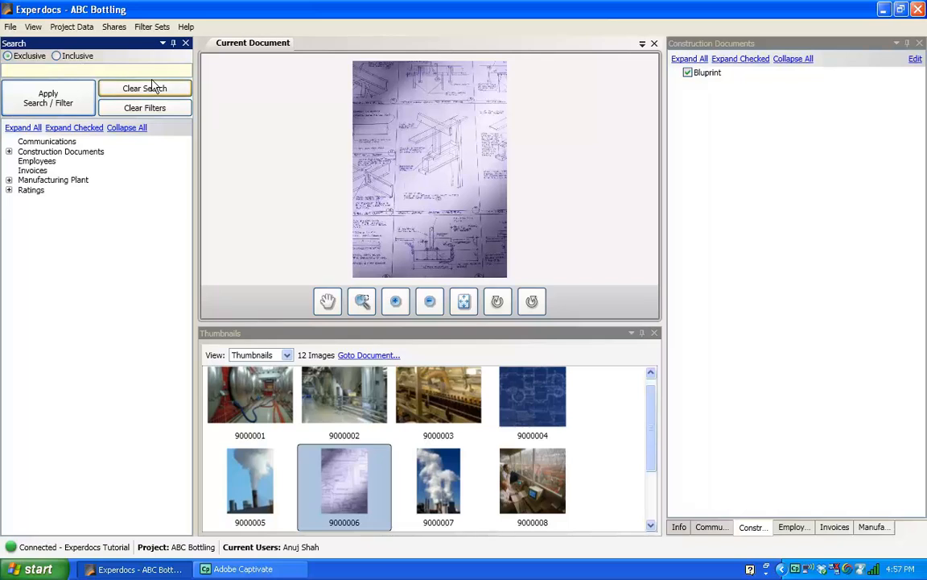
Expand the search tree, filter on Bluprint, and compare results 9000004 and 9000006, ending on 9000004.
{"action": "left_click", "coordinate": [11, 129]}
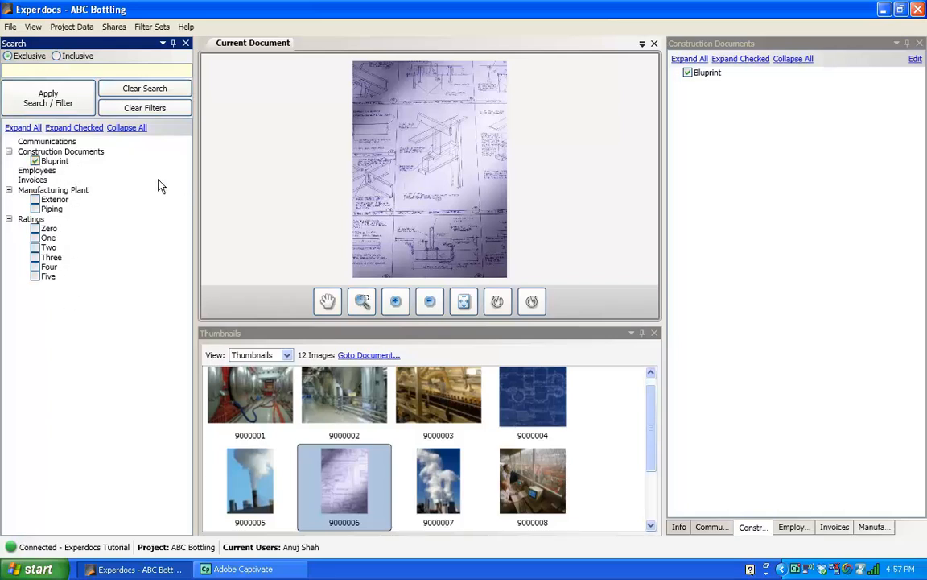
{"action": "left_click", "coordinate": [36, 99]}
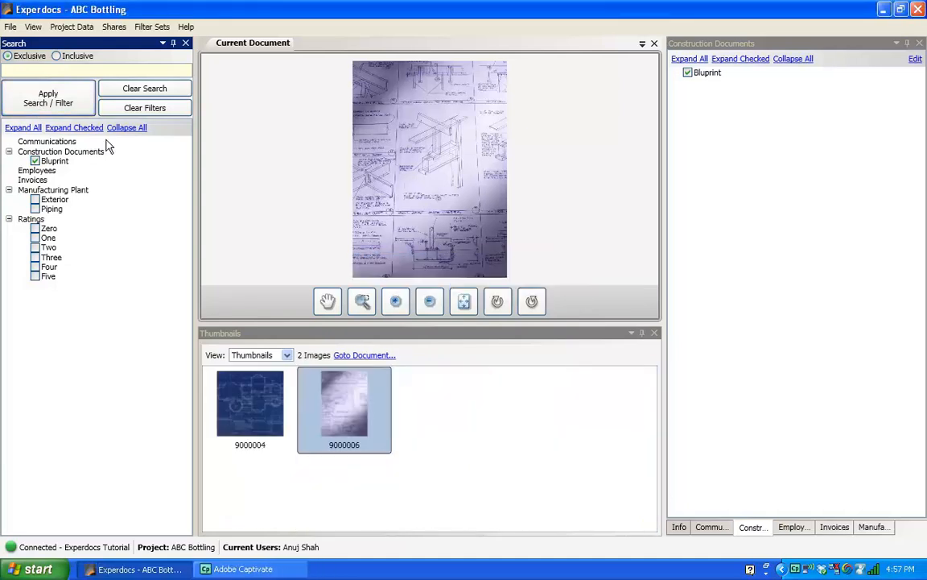
{"action": "left_click", "coordinate": [254, 416]}
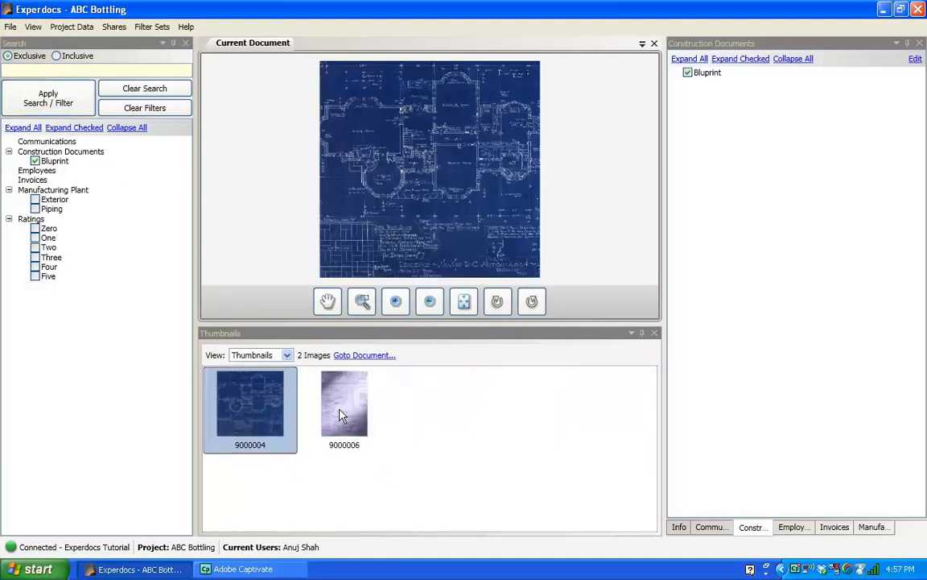
{"action": "left_click", "coordinate": [343, 412]}
{"action": "left_click", "coordinate": [254, 417]}
{"action": "left_click", "coordinate": [319, 376]}
{"action": "left_click", "coordinate": [238, 415]}
{"action": "left_click", "coordinate": [342, 429]}
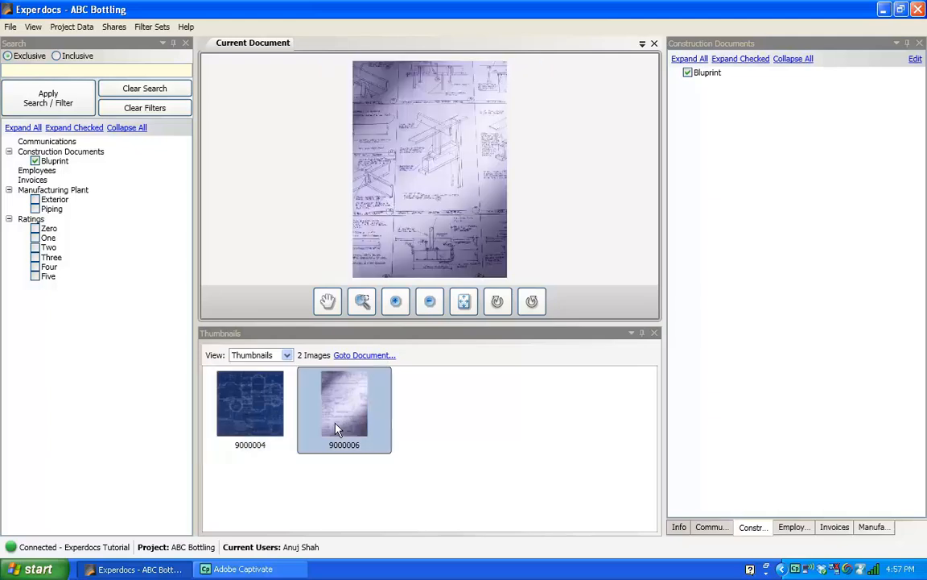
{"action": "left_click", "coordinate": [259, 428]}
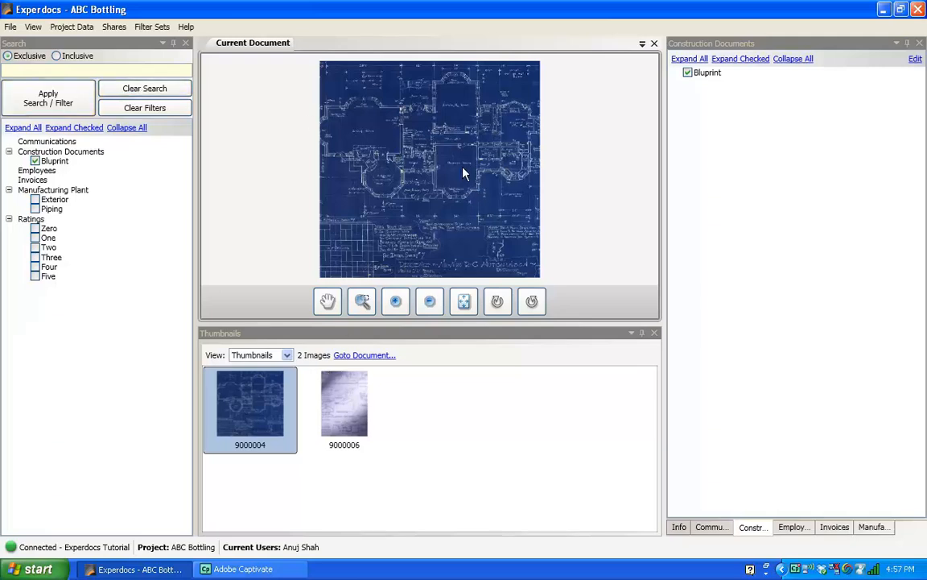
Share photo 9000004 online as 'Bluprint #2' with description 'Pipeline building plan. Please review and advise' and a password.
{"action": "left_click", "coordinate": [115, 30]}
{"action": "left_click", "coordinate": [118, 43]}
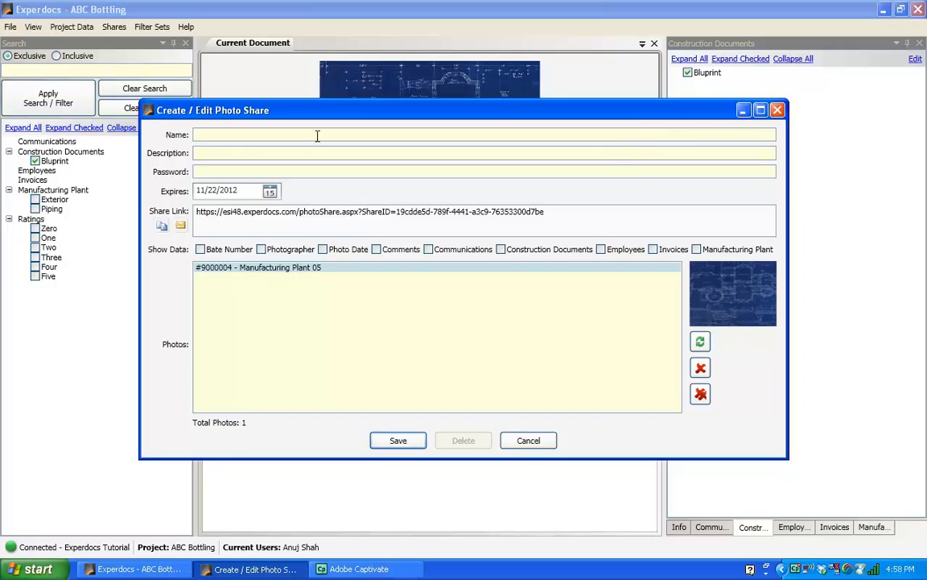
{"action": "type", "text": "lurp"}
{"action": "type", "text": "rint"}
{"action": "type", "text": " #2"}
{"action": "left_click", "coordinate": [282, 154]}
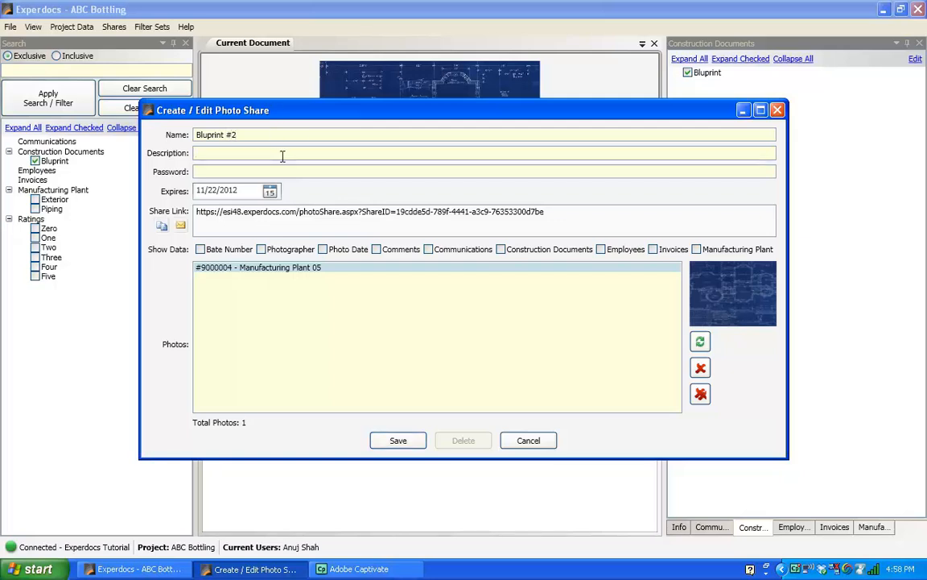
{"action": "type", "text": "Pipeline building plan. Please review and advise"}
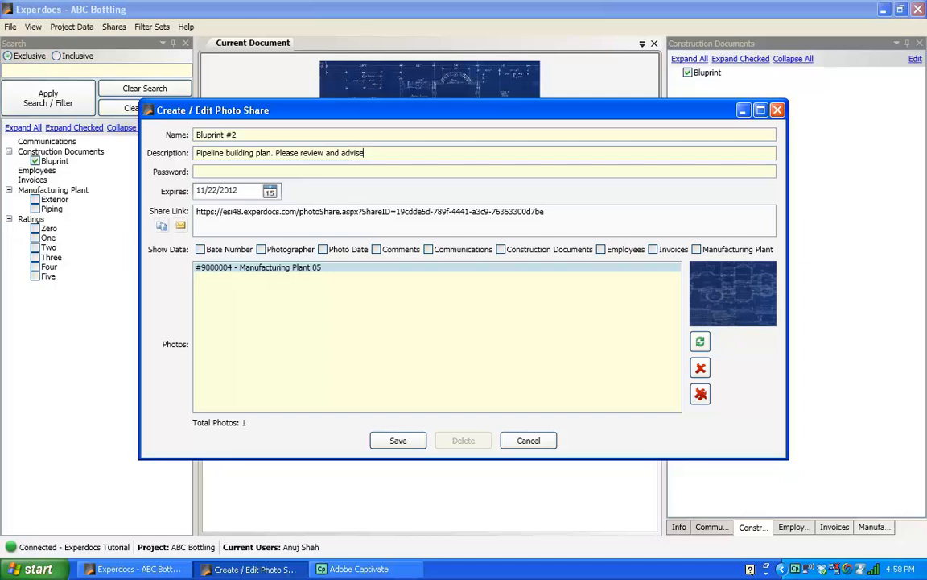
{"action": "left_click", "coordinate": [212, 172]}
{"action": "type", "text": "abc"}
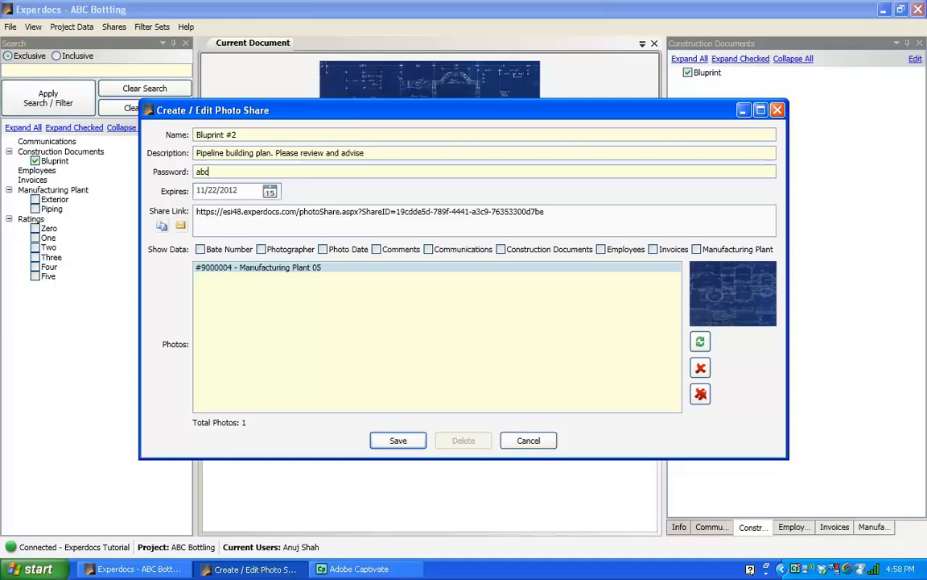
{"action": "left_click", "coordinate": [269, 192]}
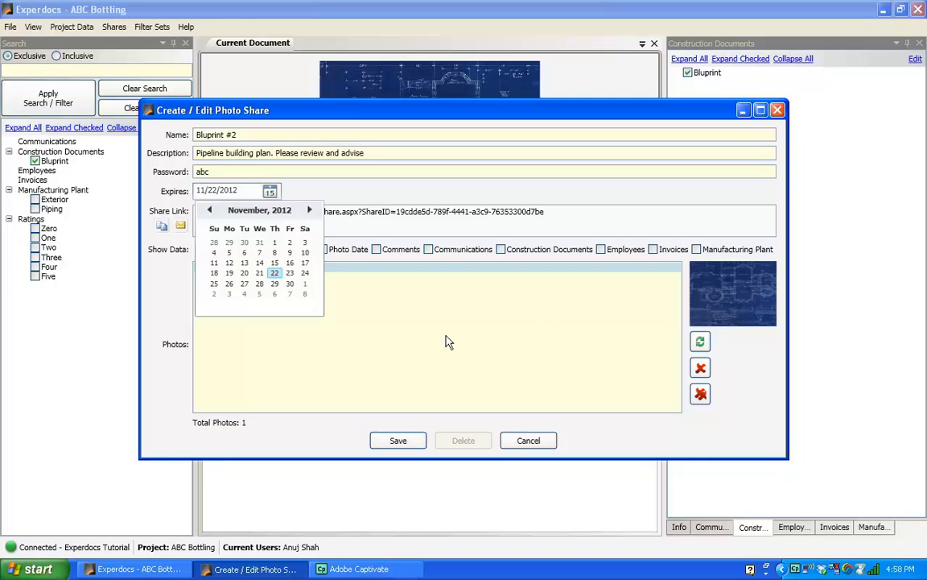
Keep the 11/22/2012 expiry date and choose to email the generated share link.
{"action": "left_click", "coordinate": [386, 313]}
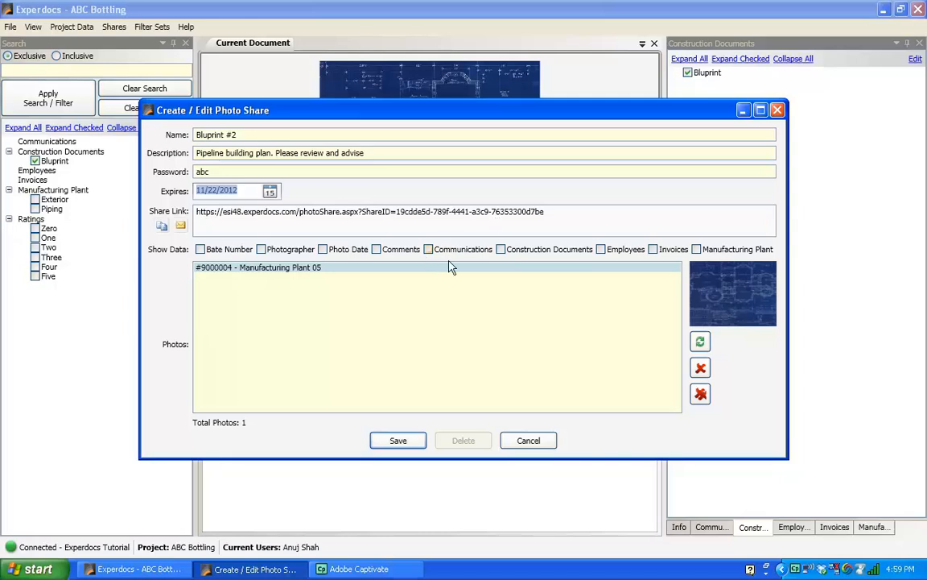
{"action": "left_click", "coordinate": [180, 225]}
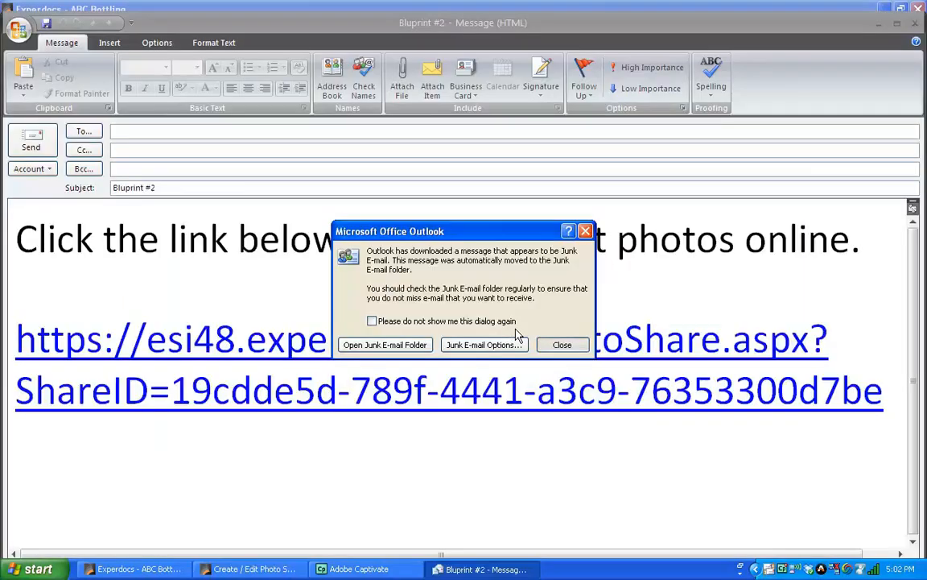
{"action": "left_click", "coordinate": [558, 344]}
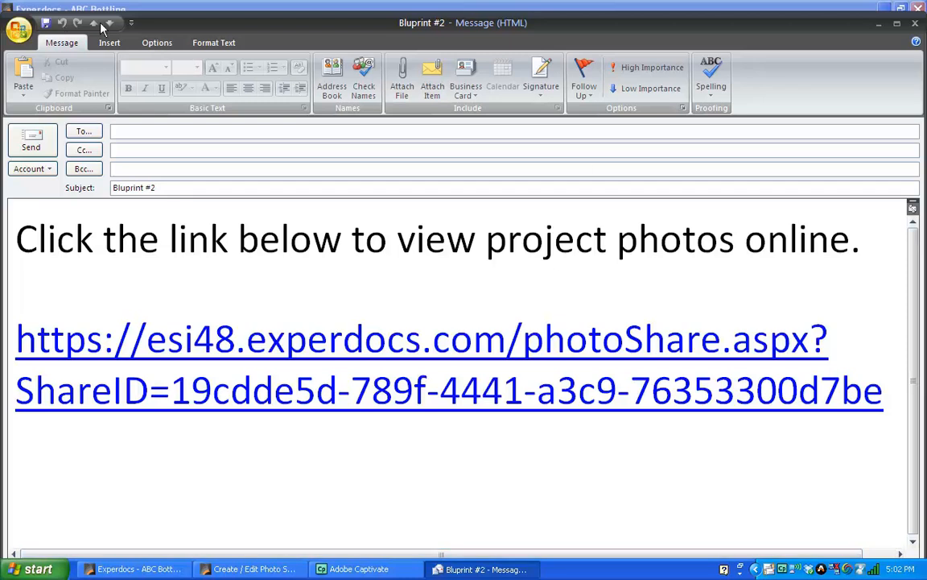
{"action": "left_click", "coordinate": [915, 29]}
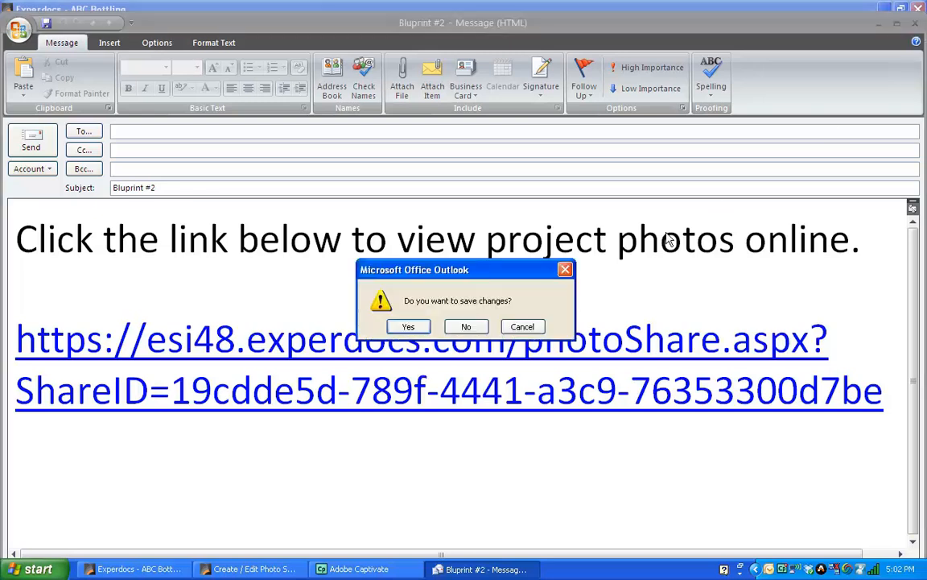
{"action": "left_click", "coordinate": [467, 326]}
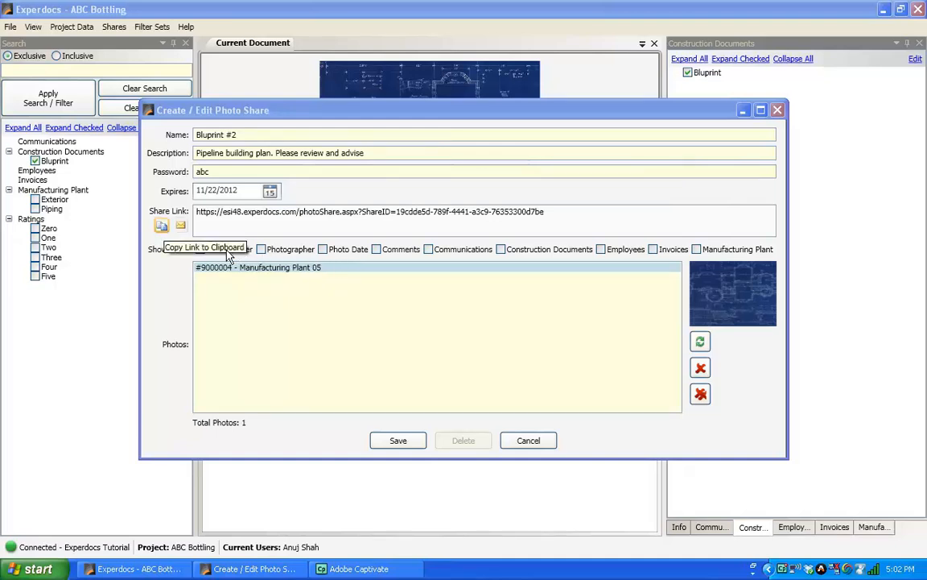
Copy the share link to the clipboard, acknowledge the confirmation, and close the share form.
{"action": "left_click", "coordinate": [162, 226]}
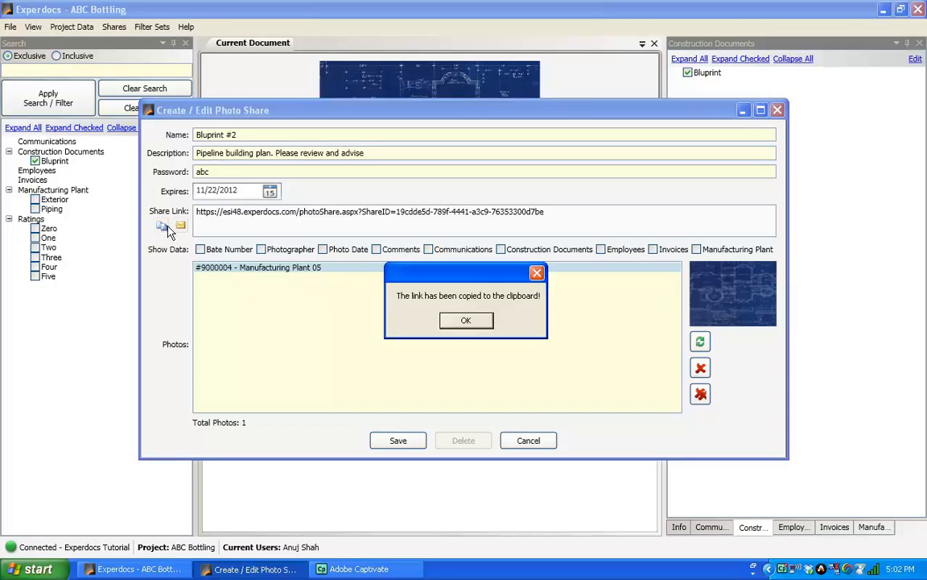
{"action": "left_click", "coordinate": [471, 323]}
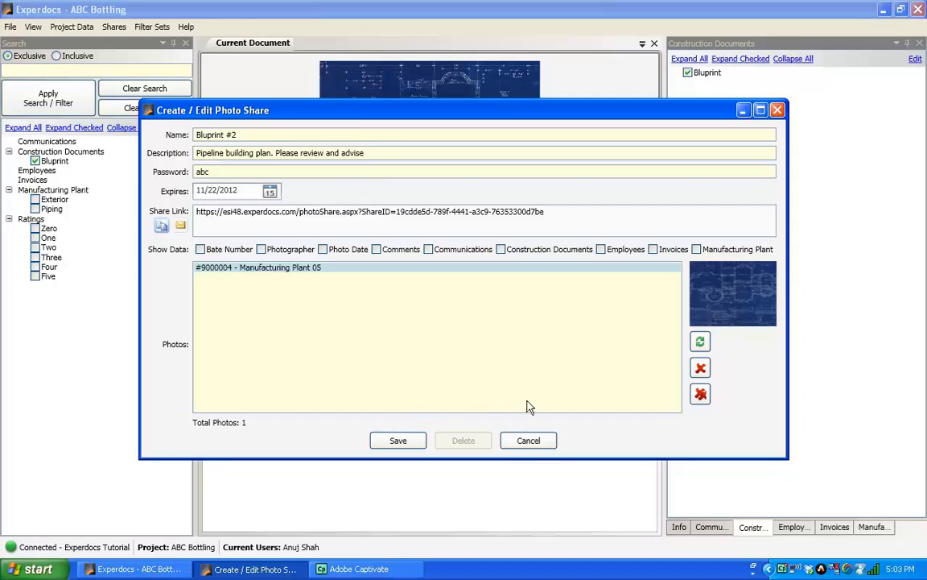
{"action": "left_click", "coordinate": [540, 445]}
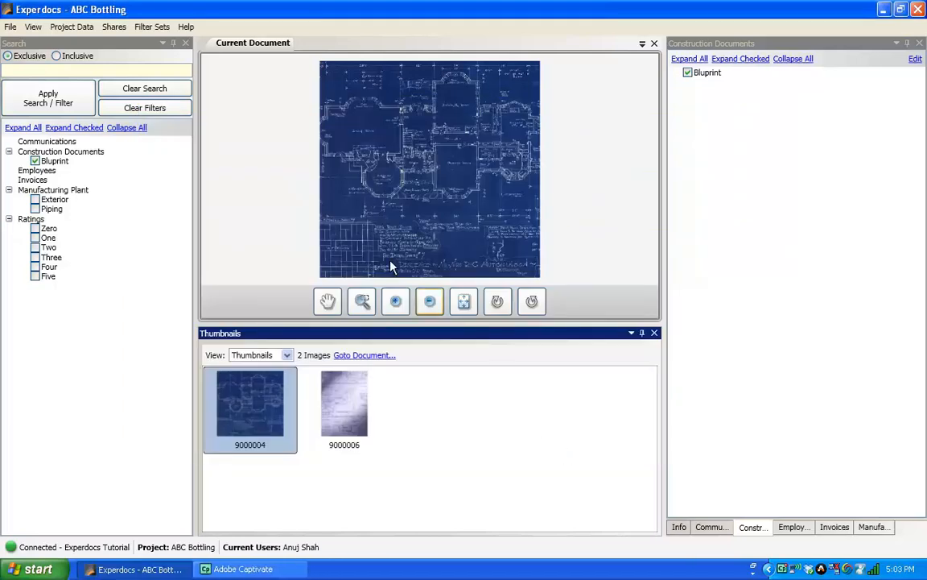
Clear the Bluprint search filter so all 12 ABC Bottling images are listed.
{"action": "left_click", "coordinate": [146, 109]}
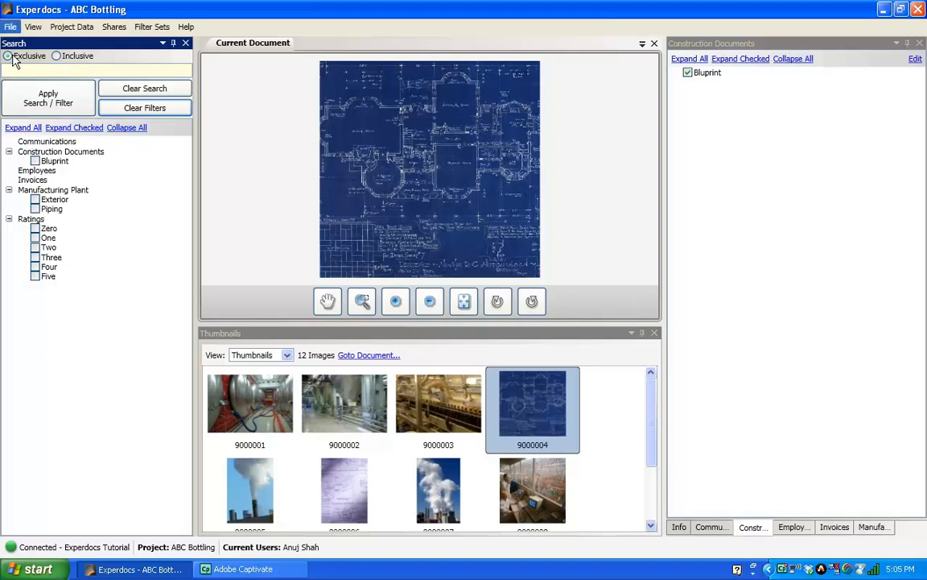
Choose File > Invite Someone to Access Your Account to open the web invitation form.
{"action": "left_click", "coordinate": [10, 27]}
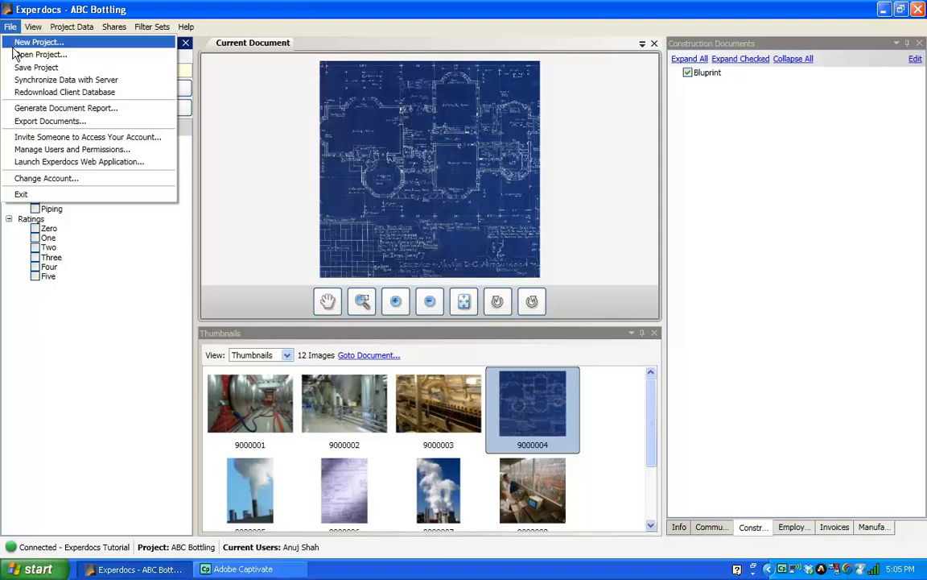
{"action": "left_click", "coordinate": [40, 161]}
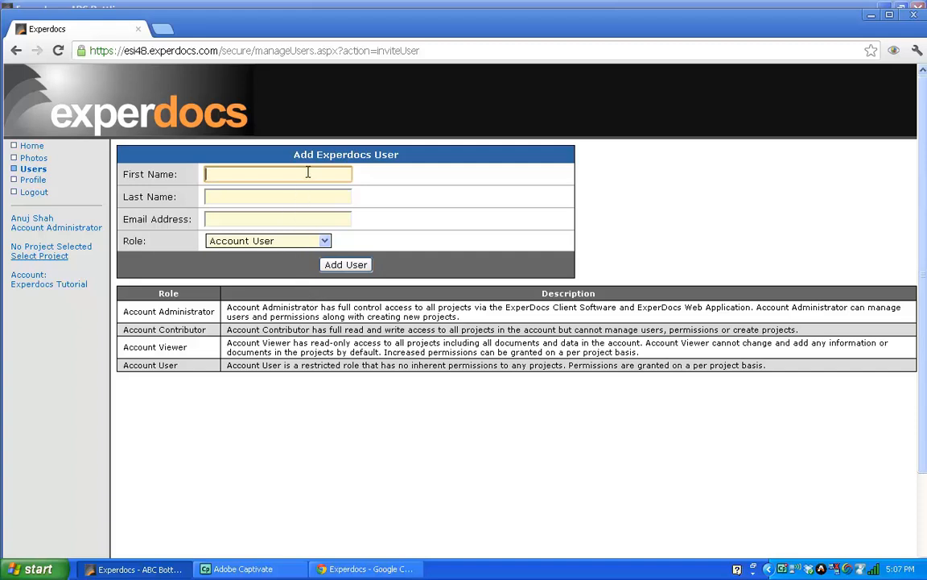
Enter the invitee's first name, last name and e-mail, keep the Account User role, and submit.
{"action": "left_click", "coordinate": [291, 195]}
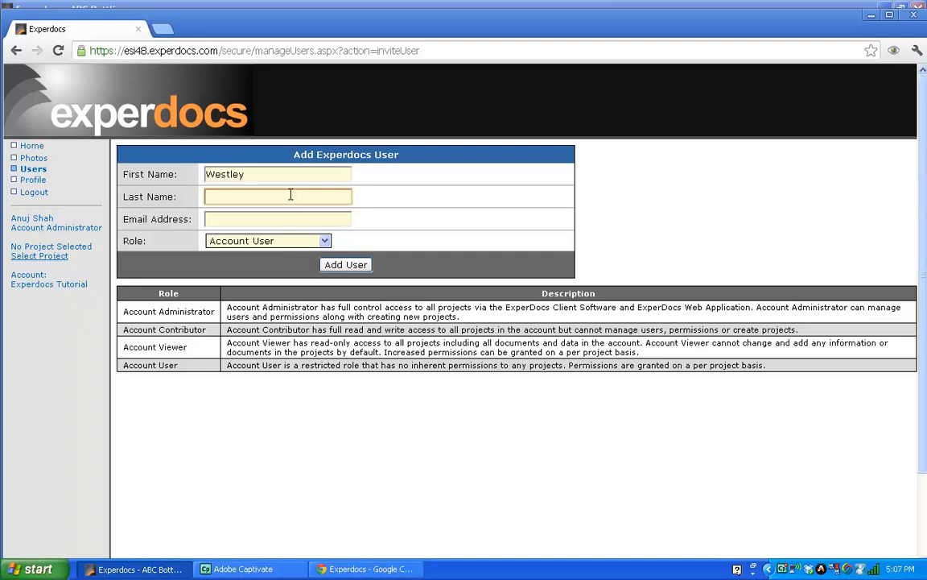
{"action": "left_click", "coordinate": [282, 213]}
{"action": "left_click", "coordinate": [266, 219]}
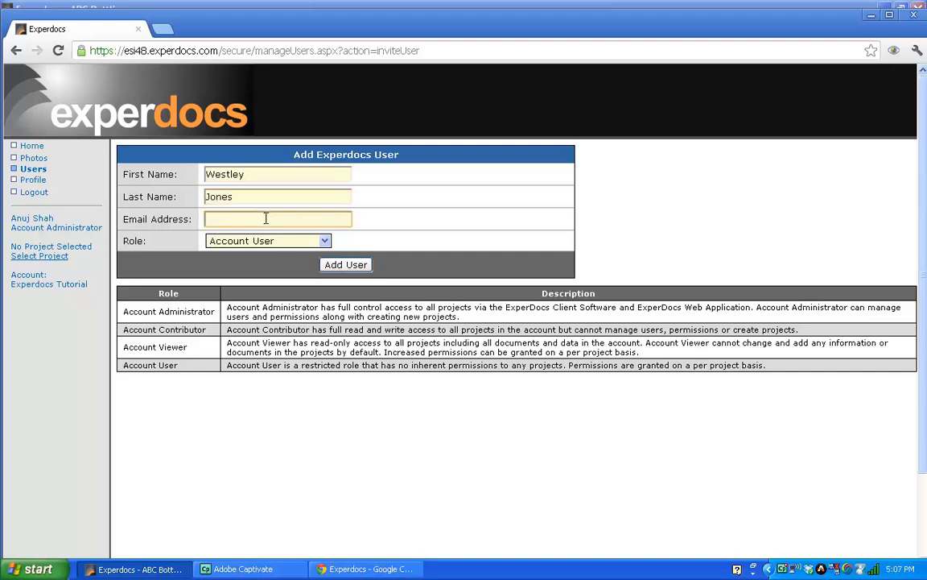
{"action": "type", "text": "anu"}
{"action": "key", "text": "Down"}
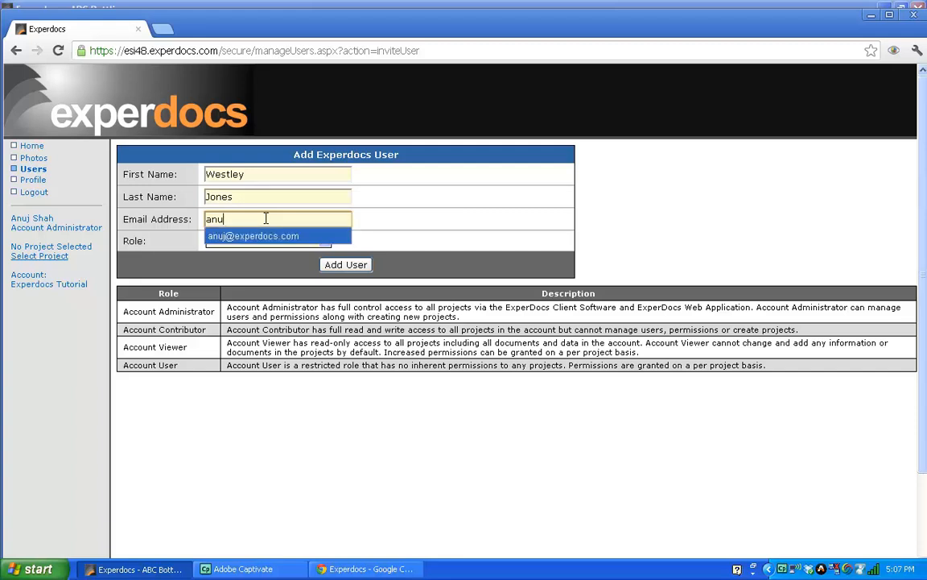
{"action": "key", "text": "Return"}
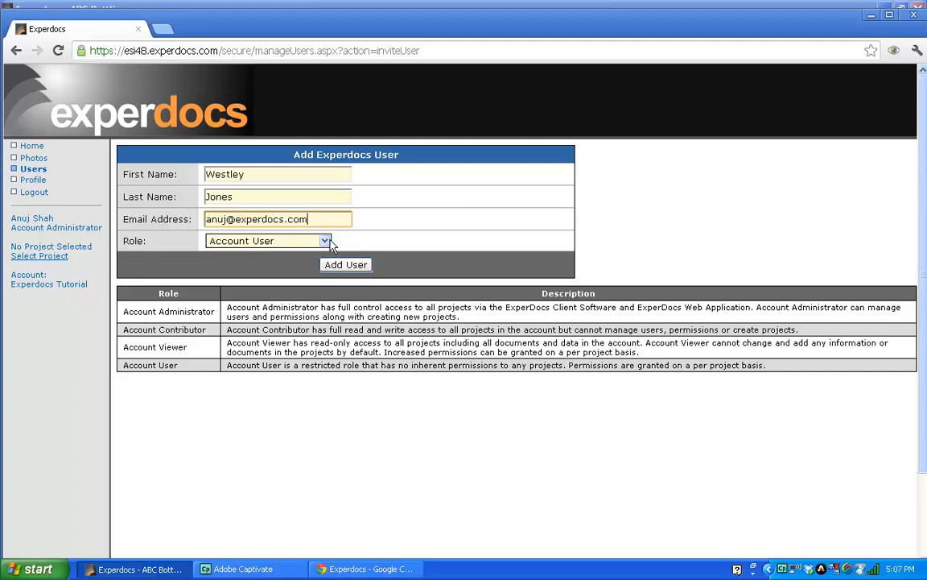
{"action": "left_click", "coordinate": [295, 240]}
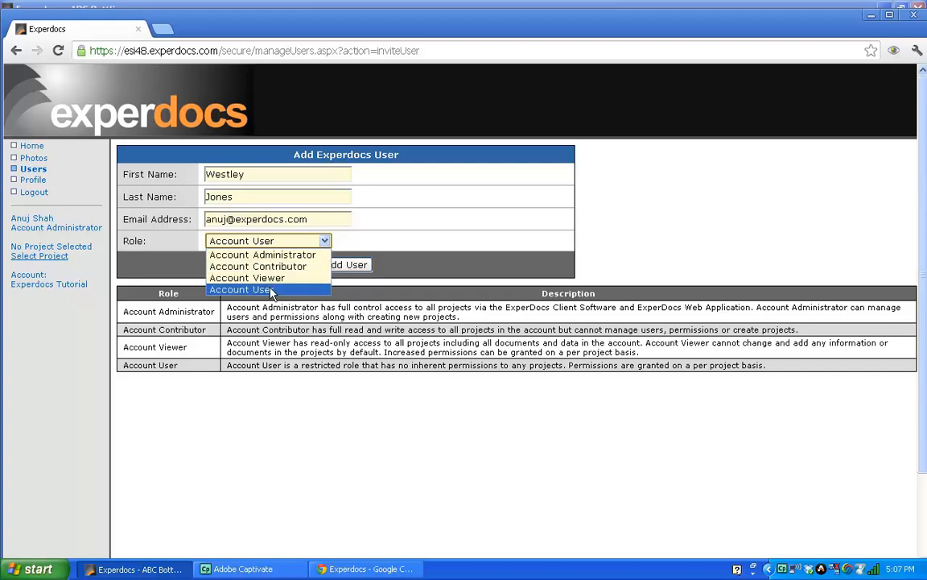
{"action": "left_click", "coordinate": [242, 289]}
{"action": "left_click", "coordinate": [351, 267]}
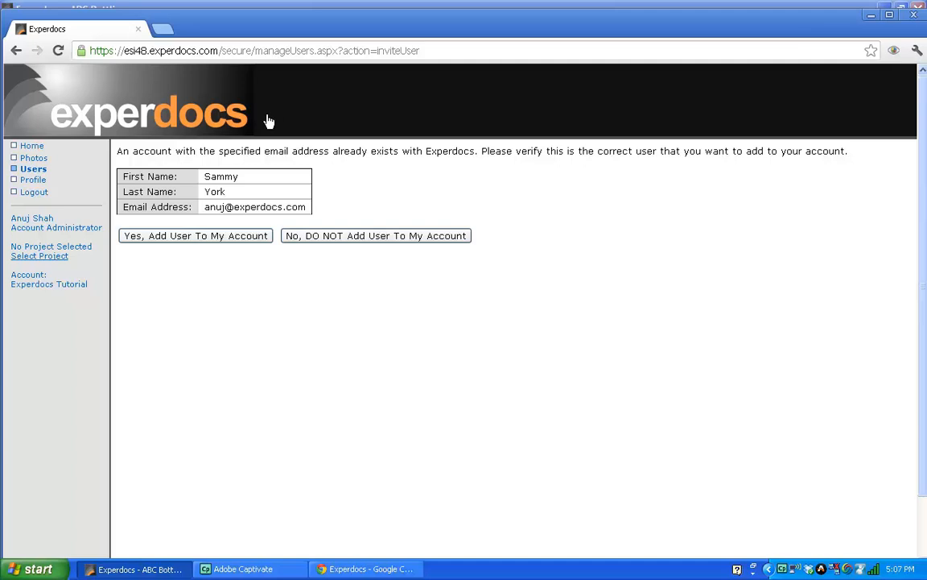
Leave the confirmation page and close the browser window to return to Experdocs.
{"action": "left_click", "coordinate": [129, 118]}
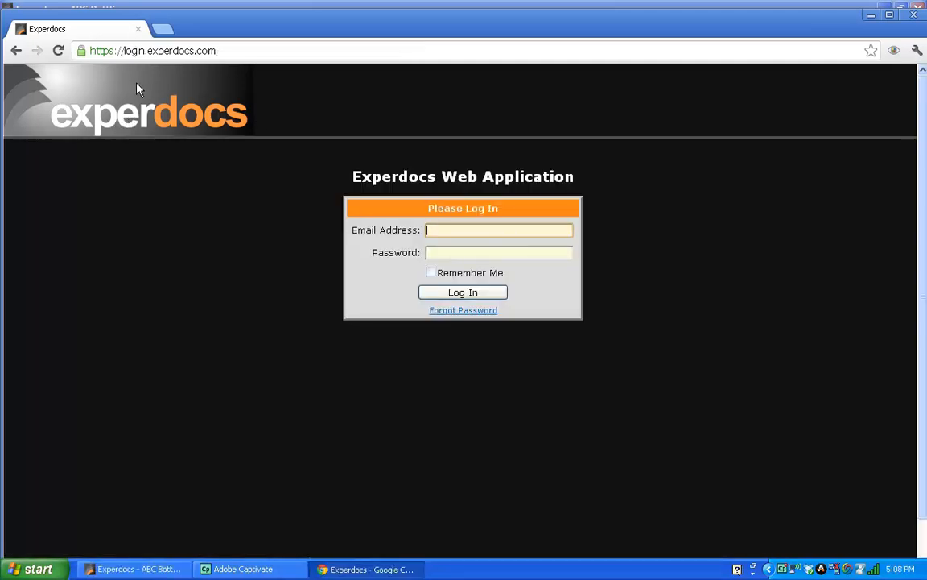
{"action": "left_click", "coordinate": [139, 31]}
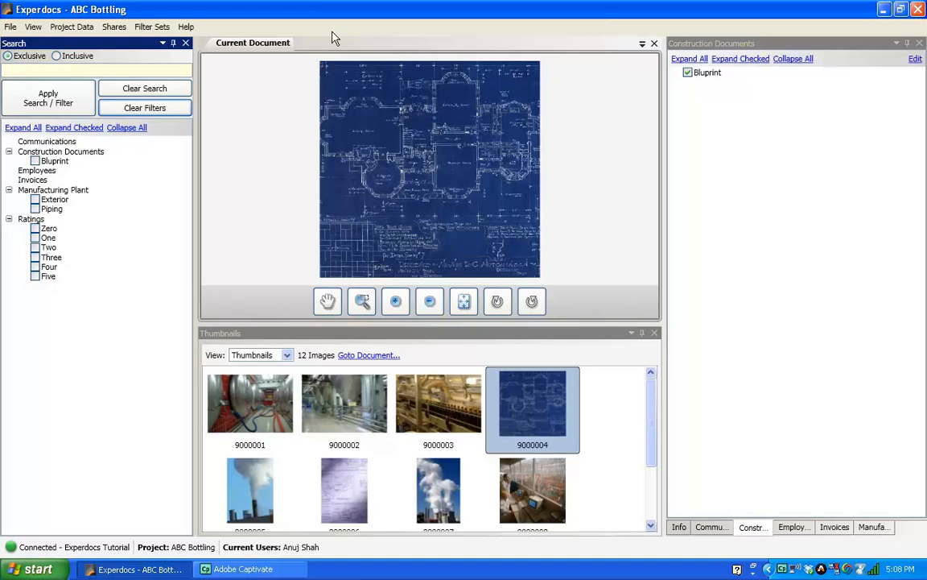
Save the ABC Bottling project, then change account, closing it and synchronizing data online.
{"action": "left_click", "coordinate": [10, 27]}
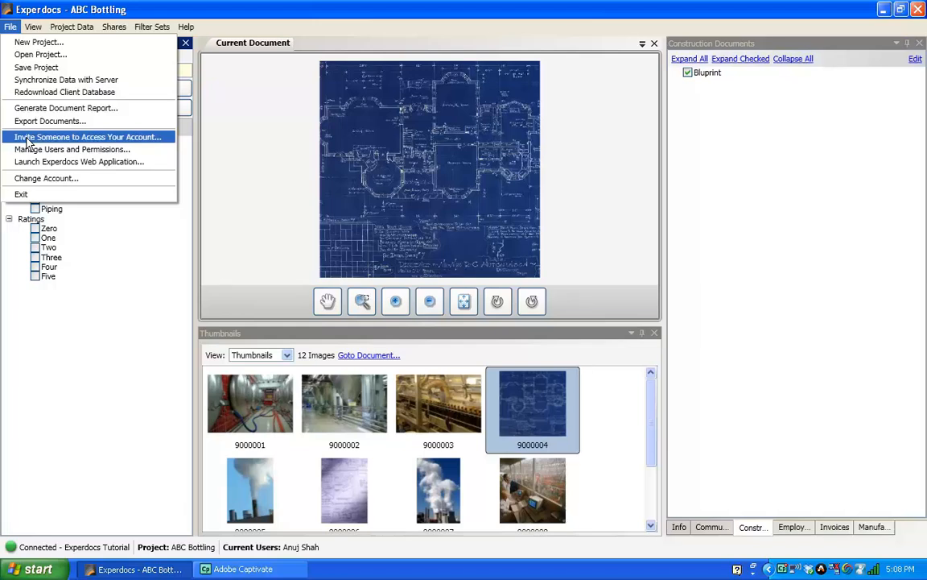
{"action": "left_click", "coordinate": [39, 70]}
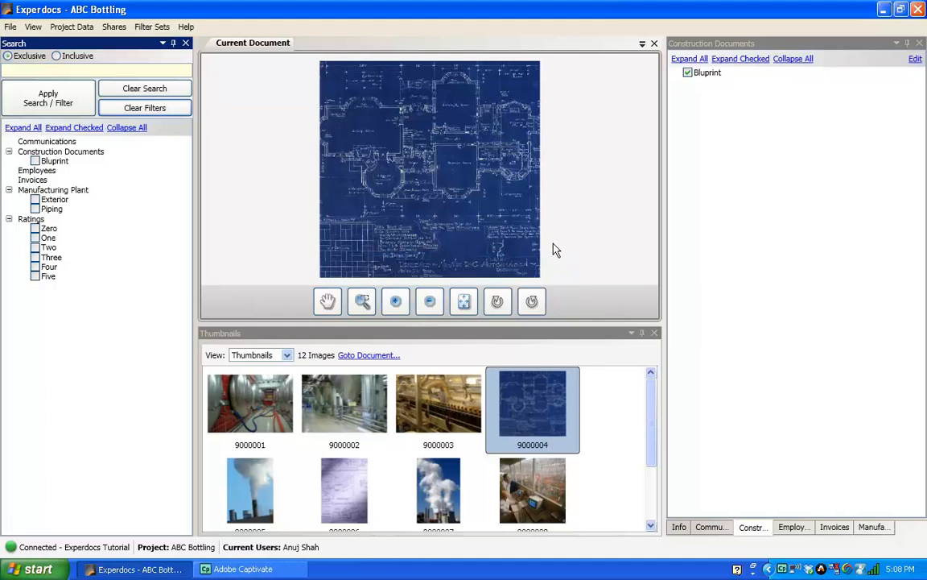
{"action": "left_click", "coordinate": [10, 26]}
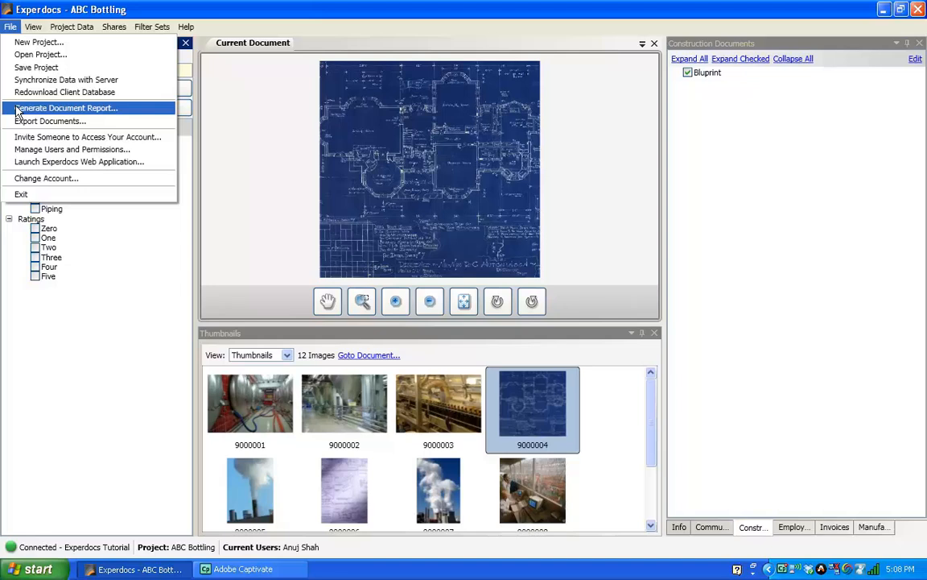
{"action": "left_click", "coordinate": [45, 178]}
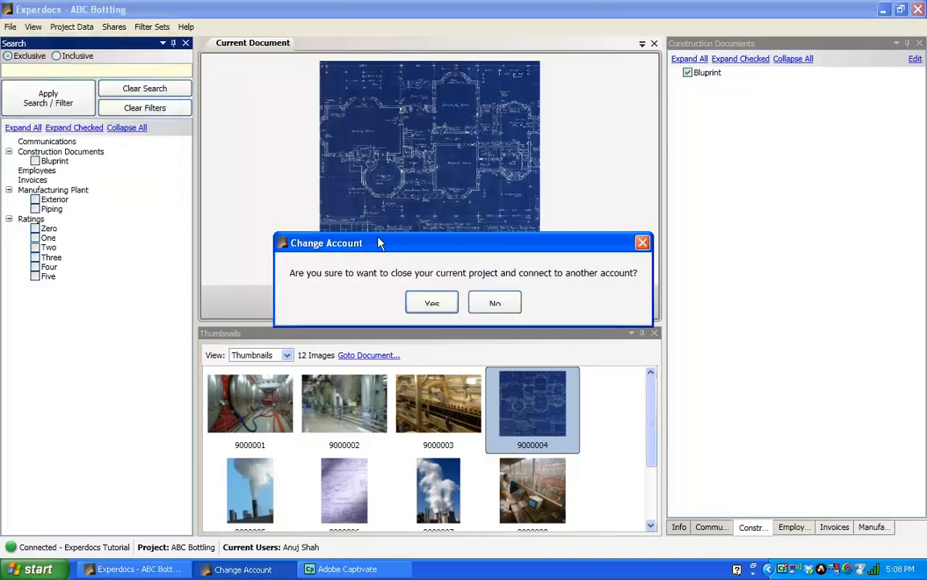
{"action": "left_click", "coordinate": [433, 305]}
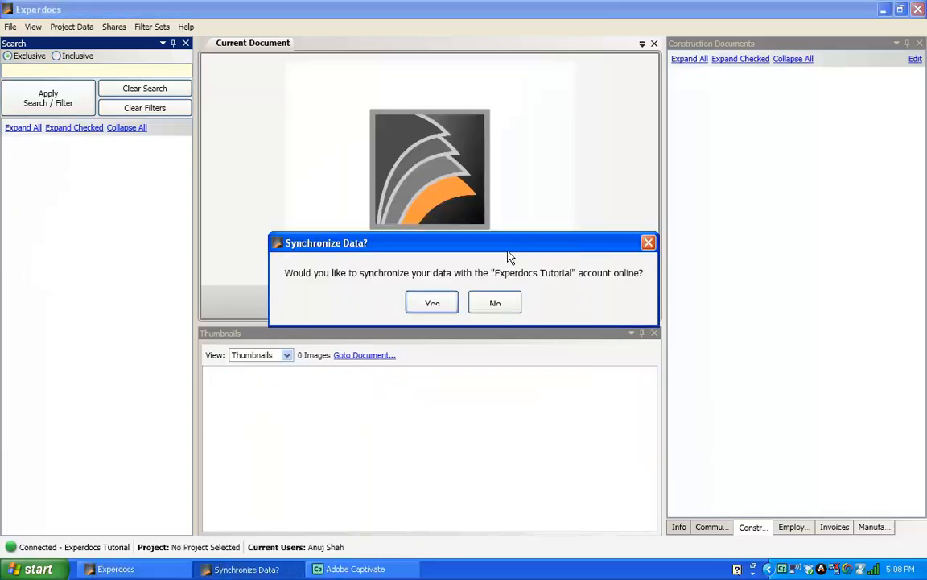
{"action": "left_click", "coordinate": [432, 303]}
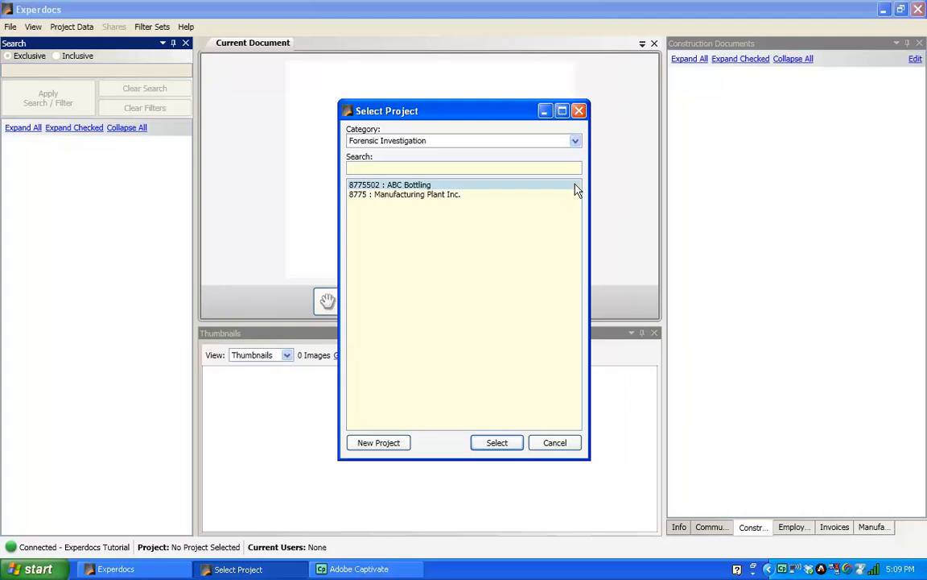
Open the 45670 : Construction Site project from the All Projects category.
{"action": "left_click", "coordinate": [575, 143]}
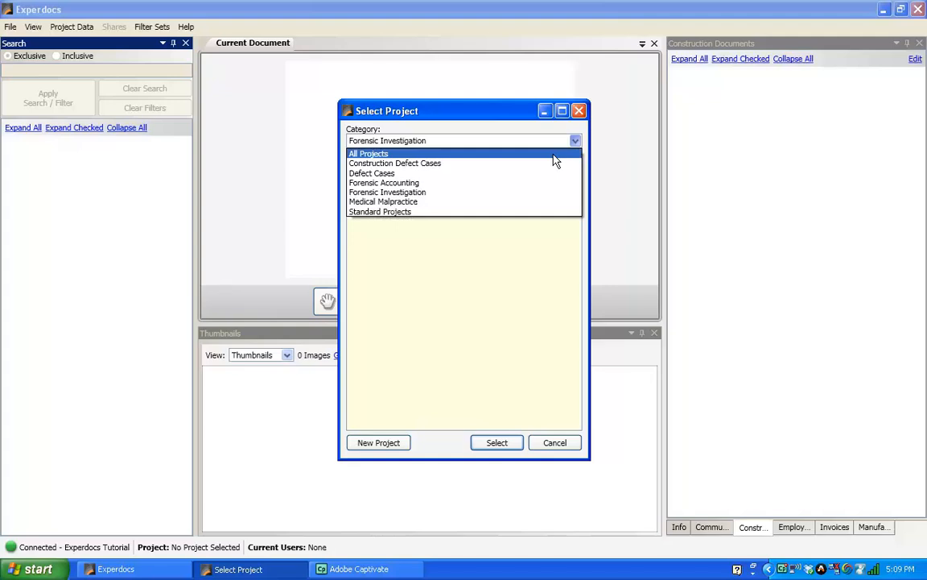
{"action": "left_click", "coordinate": [554, 155]}
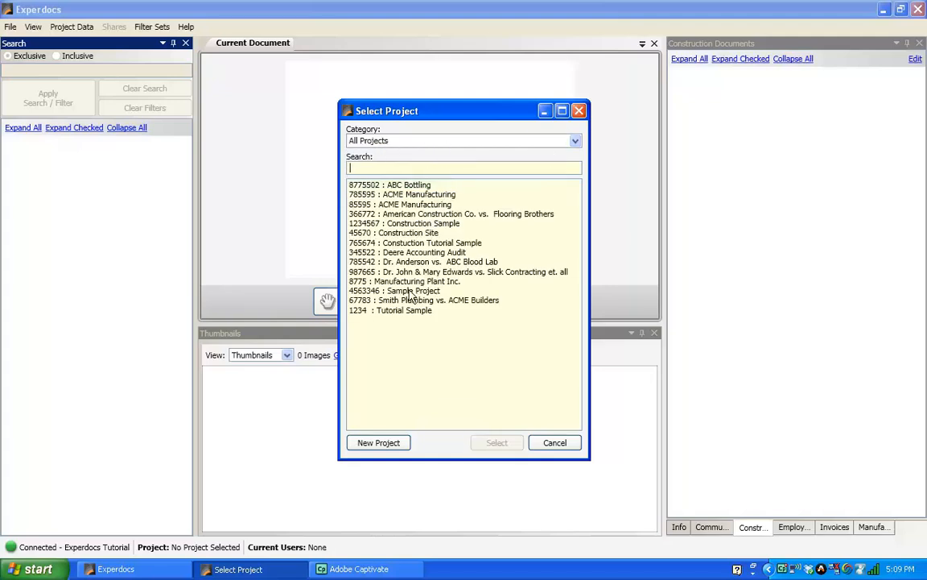
{"action": "left_click", "coordinate": [403, 234]}
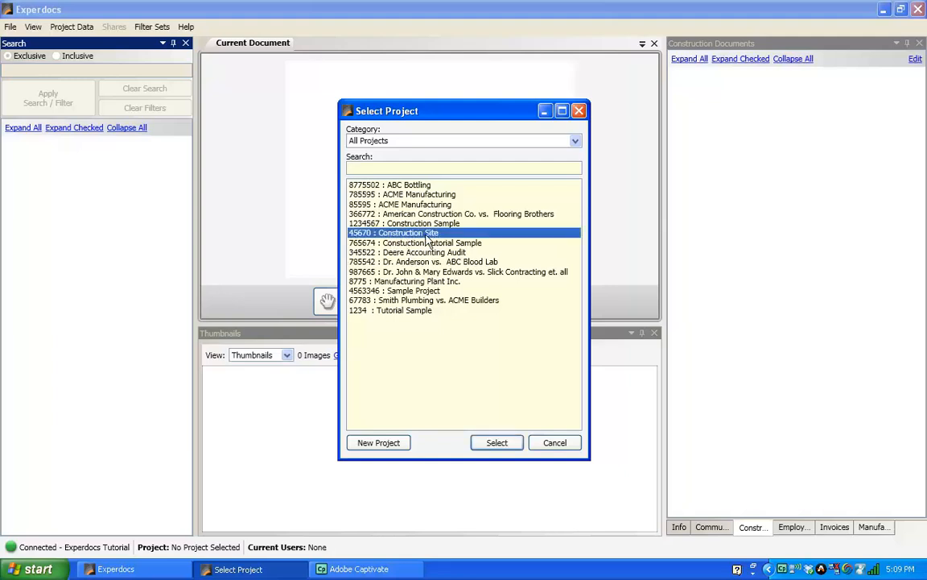
{"action": "left_click", "coordinate": [496, 442]}
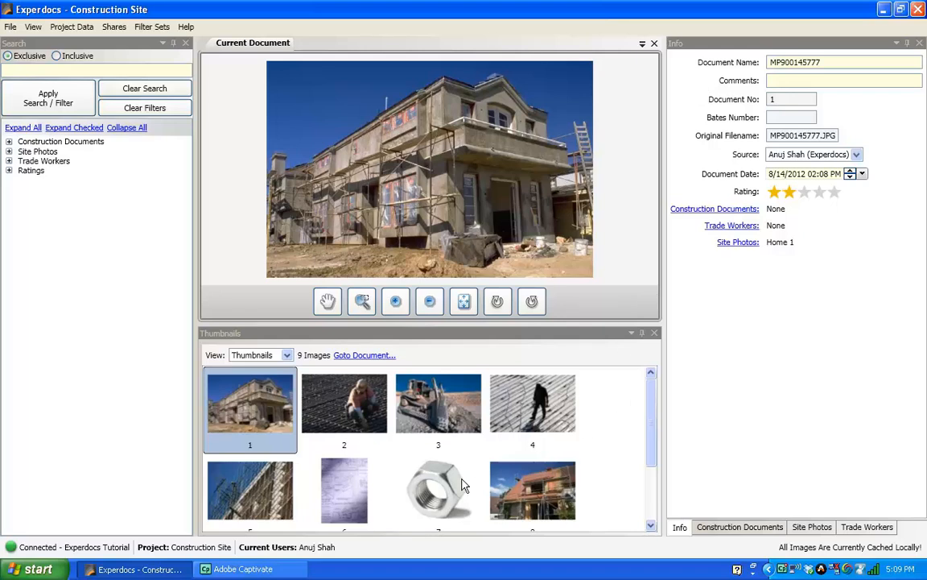
Browse thumbnails 4, 3, 2, 1, 5, 7 and 8, then open roofer photo 4.
{"action": "mouse_move", "coordinate": [652, 427]}
{"action": "left_mouse_down"}
{"action": "mouse_move", "coordinate": [644, 497]}
{"action": "mouse_move", "coordinate": [658, 419]}
{"action": "left_mouse_up"}
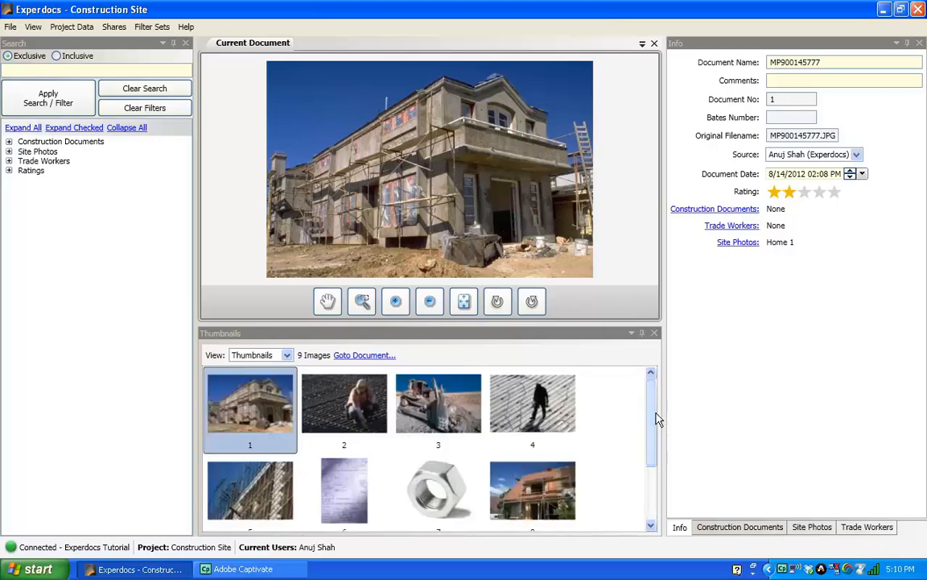
{"action": "mouse_move", "coordinate": [650, 406]}
{"action": "left_mouse_down"}
{"action": "mouse_move", "coordinate": [651, 439]}
{"action": "mouse_move", "coordinate": [652, 390]}
{"action": "left_mouse_up"}
{"action": "left_click_drag", "start_coordinate": [652, 387], "coordinate": [652, 411]}
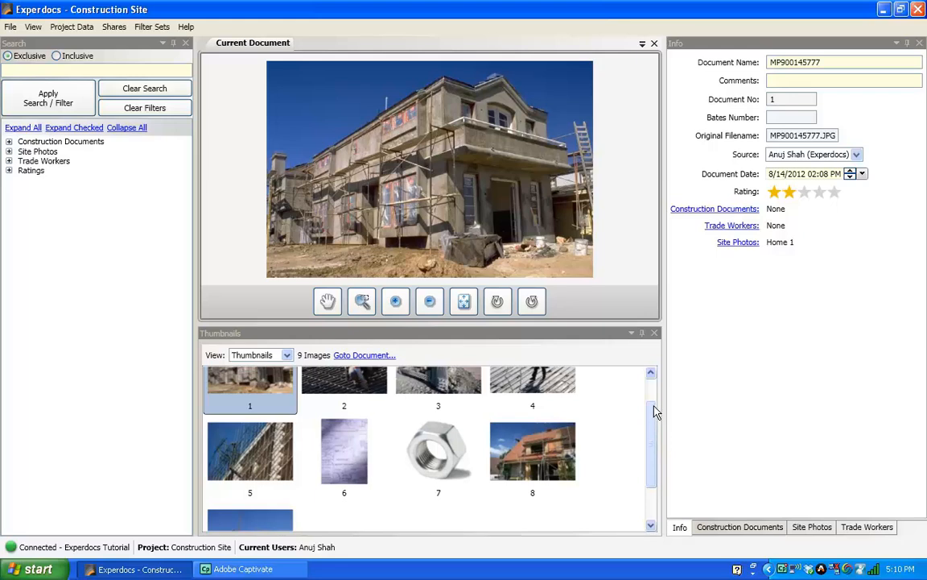
{"action": "scroll", "coordinate": [655, 410], "scroll_direction": "up", "scroll_amount": 1}
{"action": "left_click", "coordinate": [555, 408]}
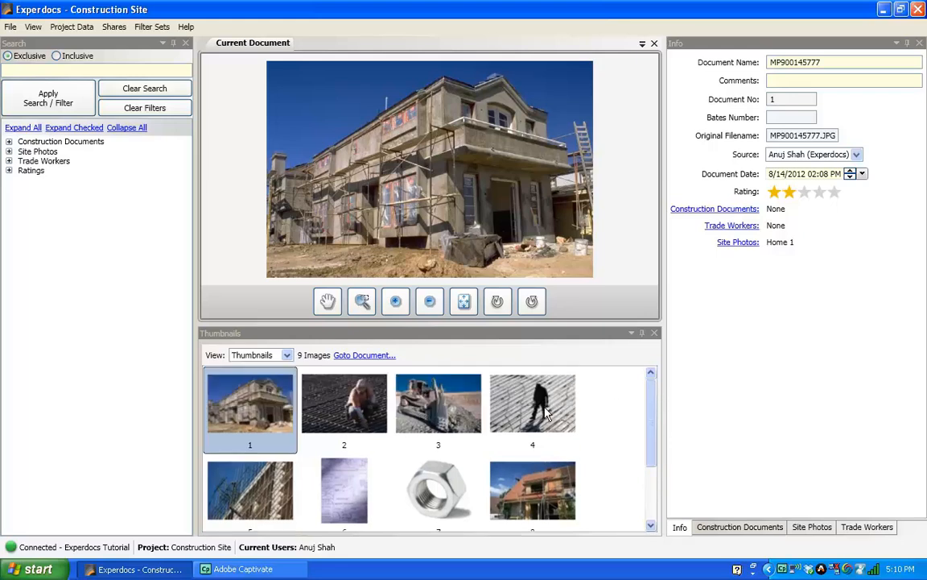
{"action": "left_click", "coordinate": [416, 408]}
{"action": "left_click", "coordinate": [358, 411]}
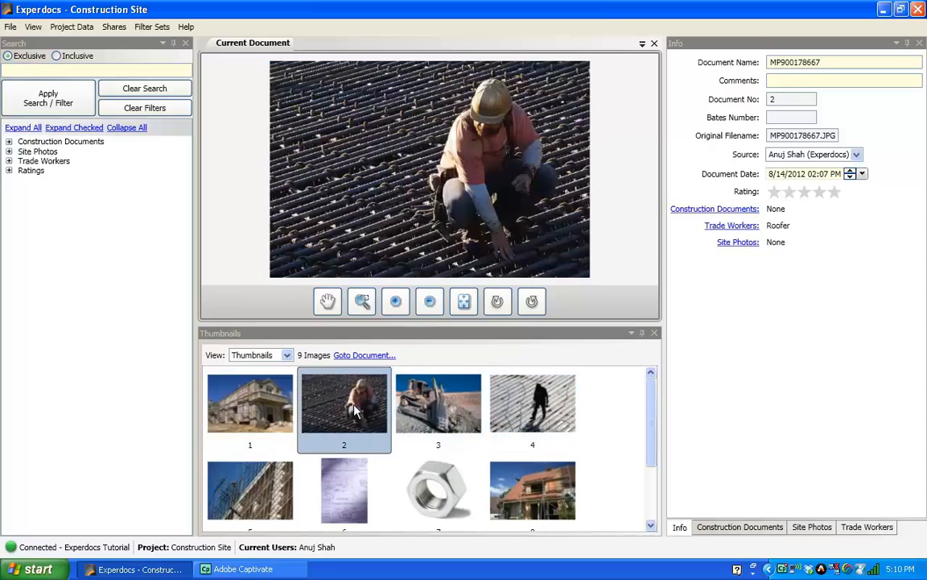
{"action": "left_click", "coordinate": [242, 372]}
{"action": "left_click", "coordinate": [243, 497]}
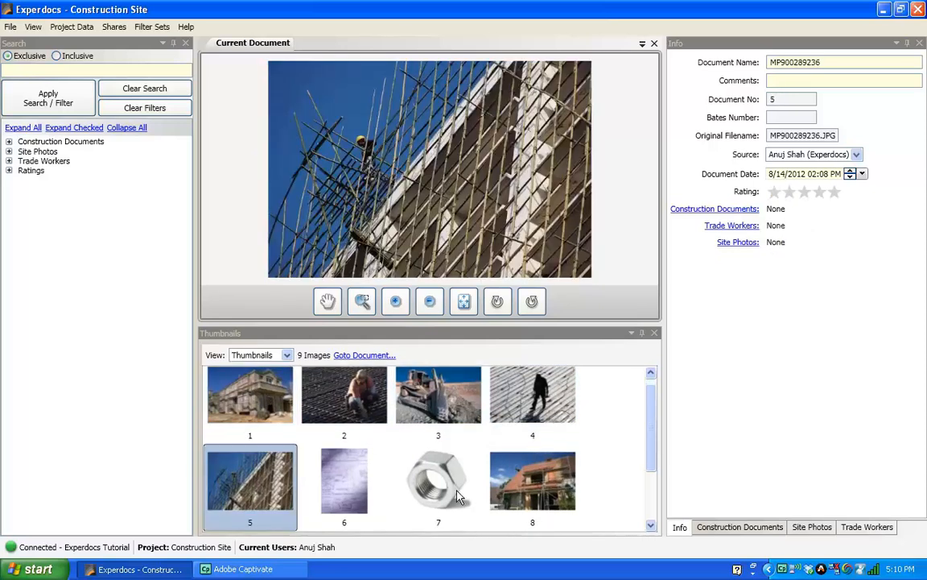
{"action": "left_click", "coordinate": [443, 483]}
{"action": "left_click", "coordinate": [535, 497]}
{"action": "left_click", "coordinate": [492, 362]}
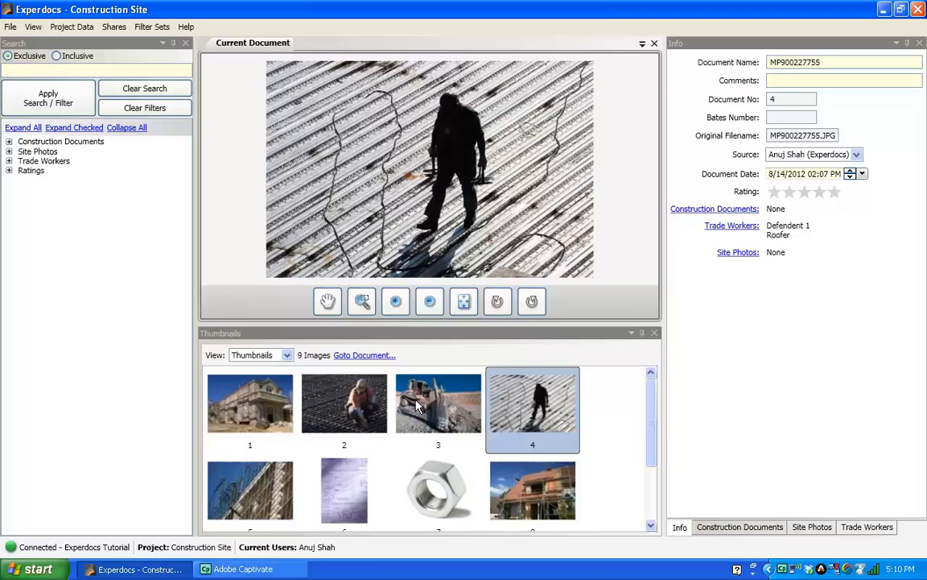
Comment photo 4 'Roofer is laying electrical cable', rename it 'IMage 4c', rate it four stars.
{"action": "left_click", "coordinate": [833, 82]}
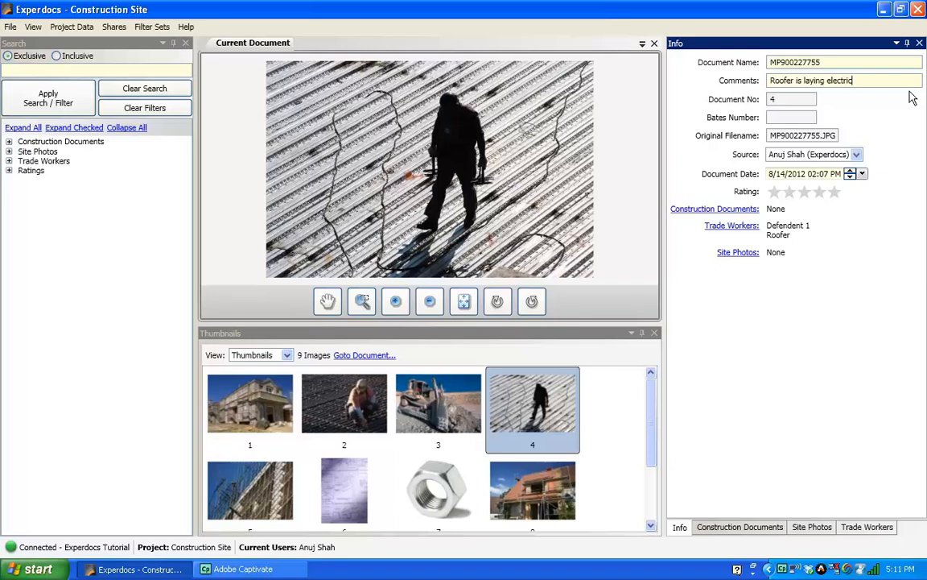
{"action": "type", "text": "r"}
{"action": "left_click_drag", "start_coordinate": [826, 62], "coordinate": [768, 65]}
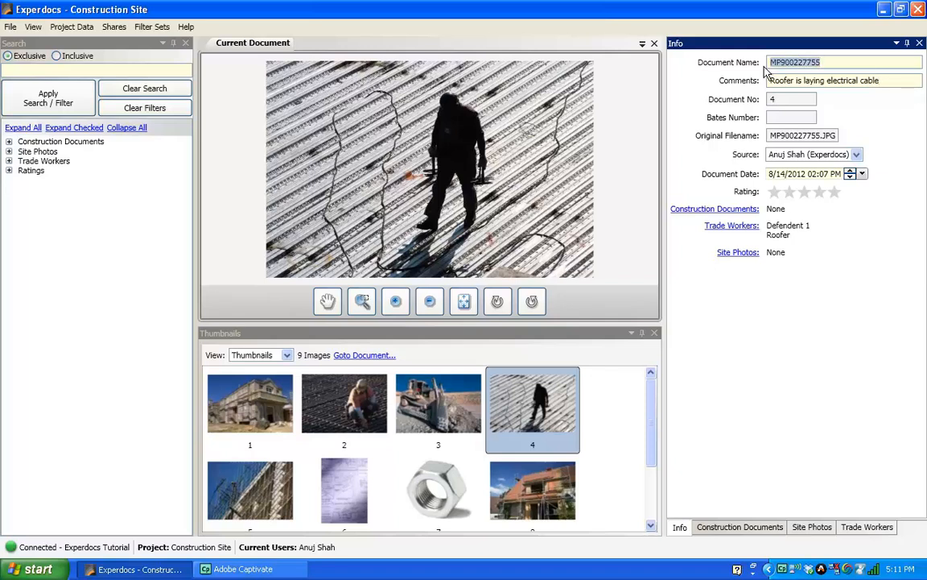
{"action": "key", "text": "BackSpace"}
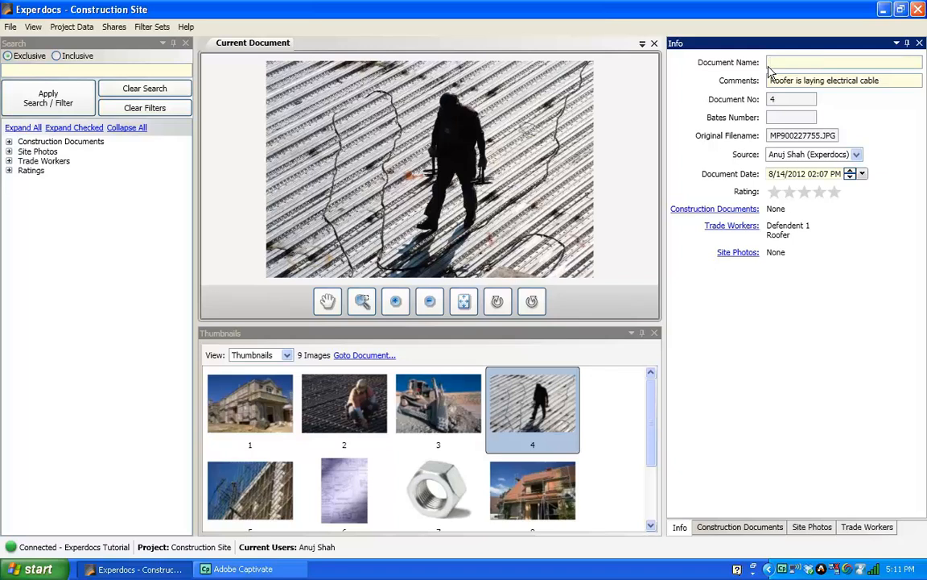
{"action": "type", "text": "IMage 4c"}
{"action": "left_click", "coordinate": [820, 191]}
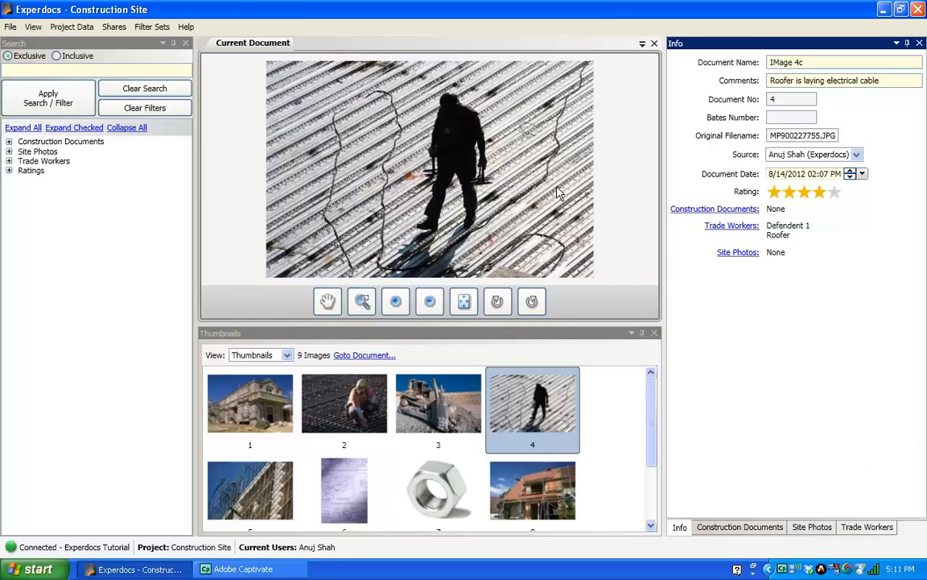
{"action": "left_click", "coordinate": [8, 29]}
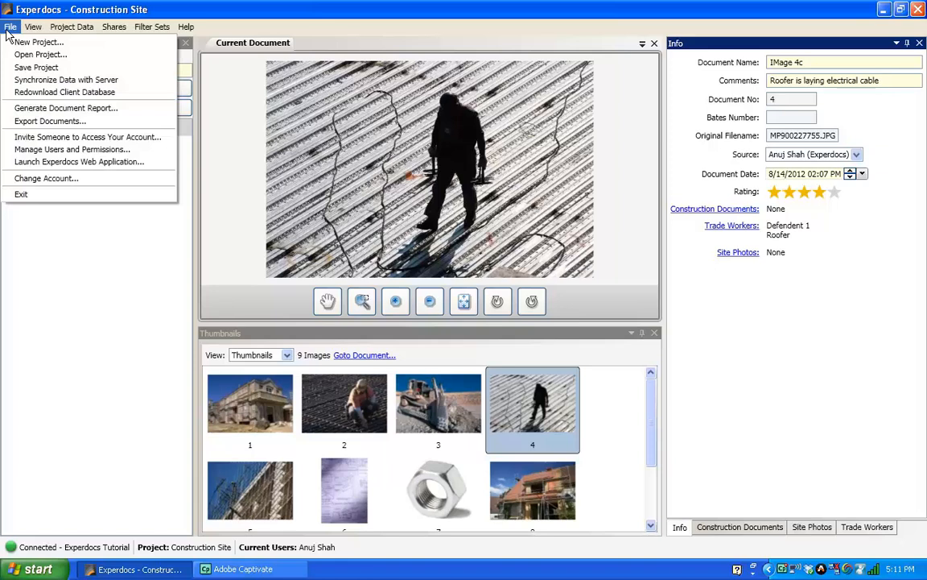
Start a document report named 'Construction Report Sample', prepared for ABCC Law Firm.
{"action": "left_click", "coordinate": [8, 29]}
{"action": "left_click", "coordinate": [7, 28]}
{"action": "left_click", "coordinate": [85, 110]}
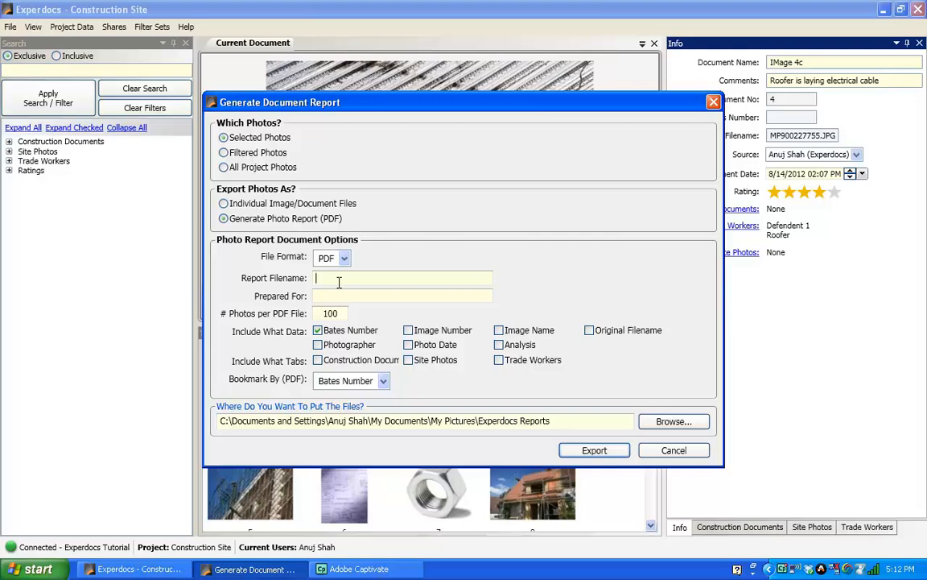
{"action": "type", "text": "Construction Report Sample"}
Include photographer, image number, photo date, image name, analysis and original filename in the report.
{"action": "left_click", "coordinate": [318, 345]}
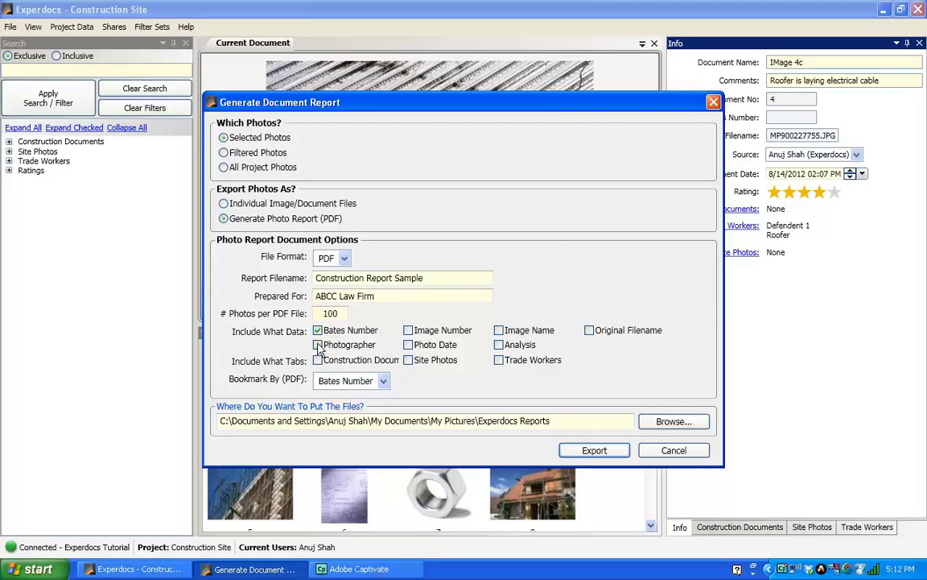
{"action": "left_click", "coordinate": [410, 331]}
{"action": "left_click", "coordinate": [408, 345]}
{"action": "left_click", "coordinate": [499, 330]}
{"action": "left_click", "coordinate": [499, 346]}
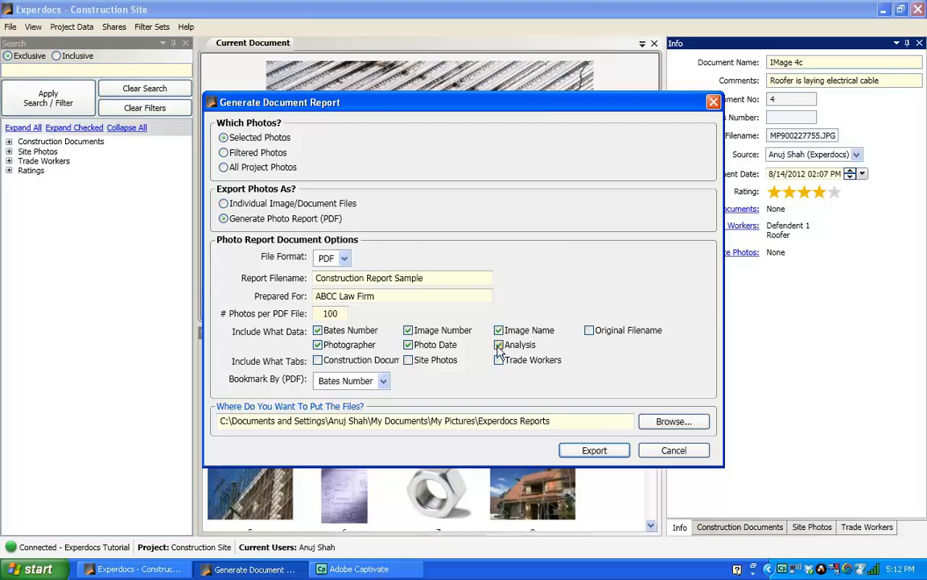
{"action": "left_click", "coordinate": [590, 330]}
Include the Construction Documents and Site Photos tabs, then export the PDF report.
{"action": "left_click", "coordinate": [318, 361]}
{"action": "left_click", "coordinate": [408, 361]}
{"action": "left_click", "coordinate": [595, 450]}
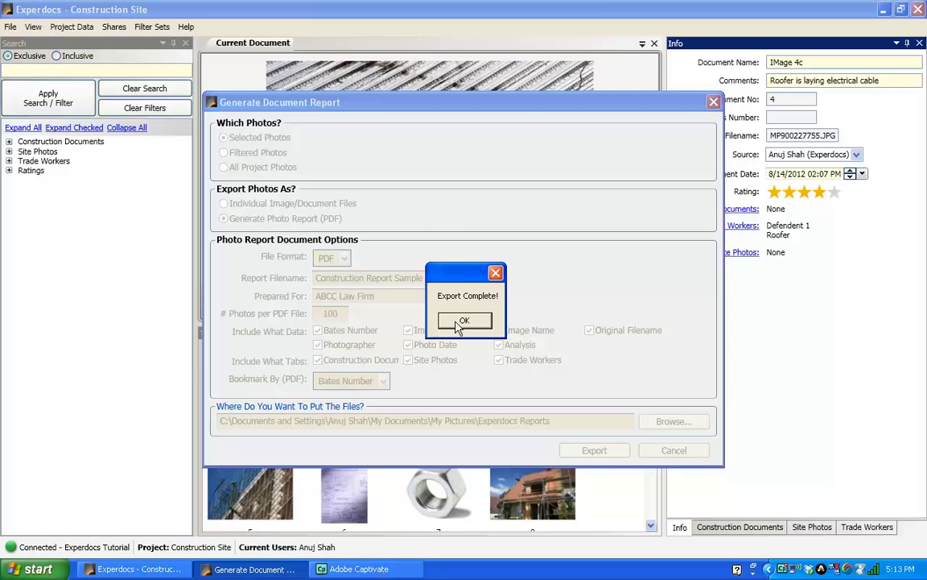
{"action": "key", "text": "Return"}
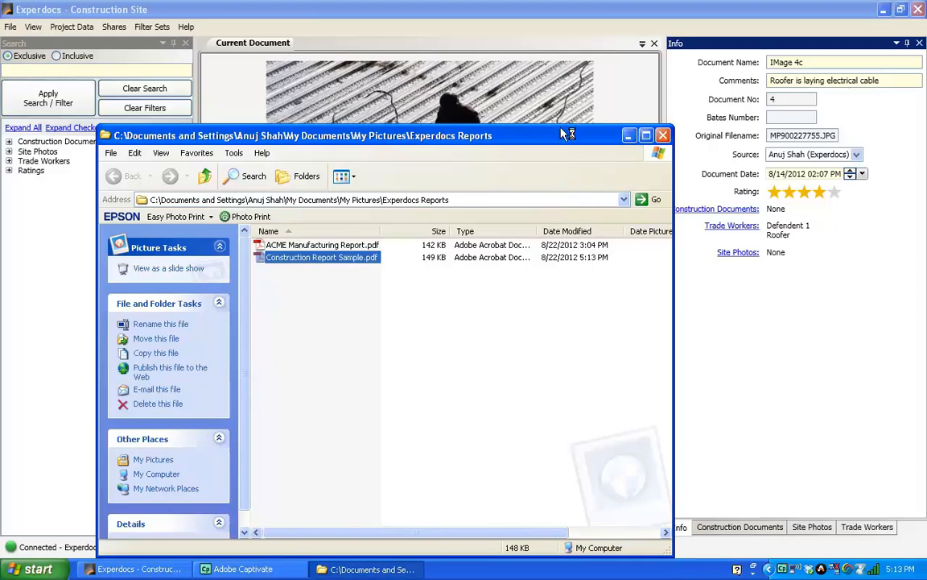
Check Construction Report Sample.pdf in the Experdocs Reports folder, then close the folder window.
{"action": "left_click_drag", "start_coordinate": [568, 135], "coordinate": [628, 53]}
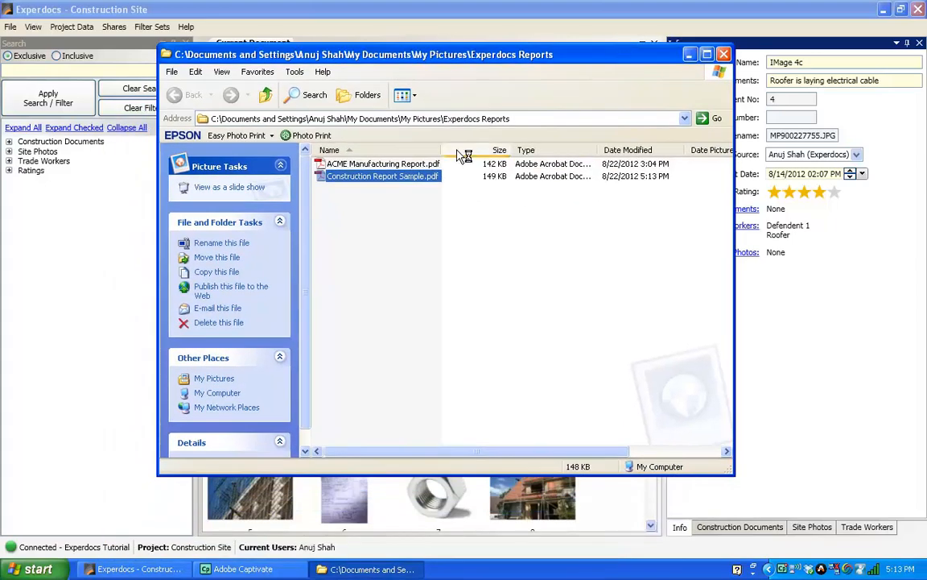
{"action": "left_click_drag", "start_coordinate": [440, 150], "coordinate": [463, 150]}
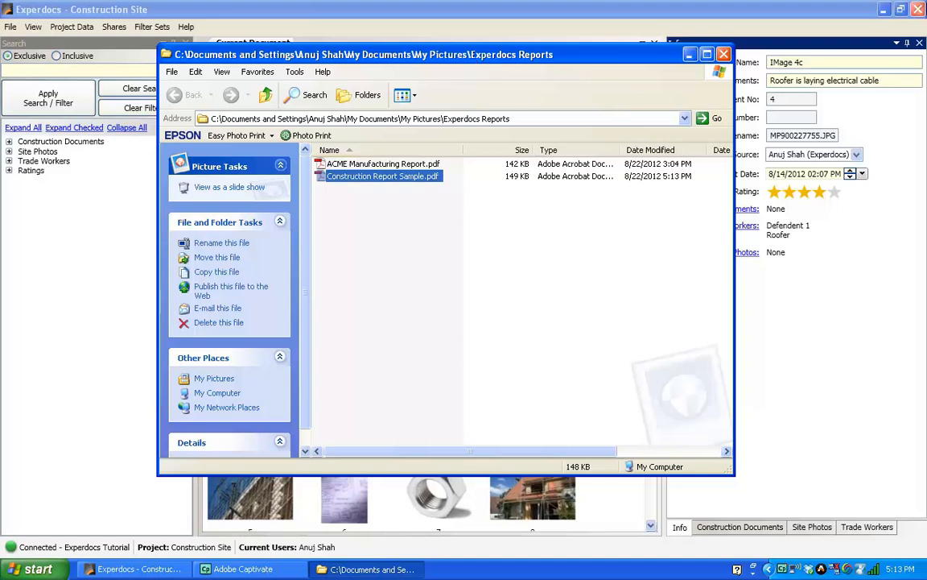
{"action": "left_click", "coordinate": [724, 54]}
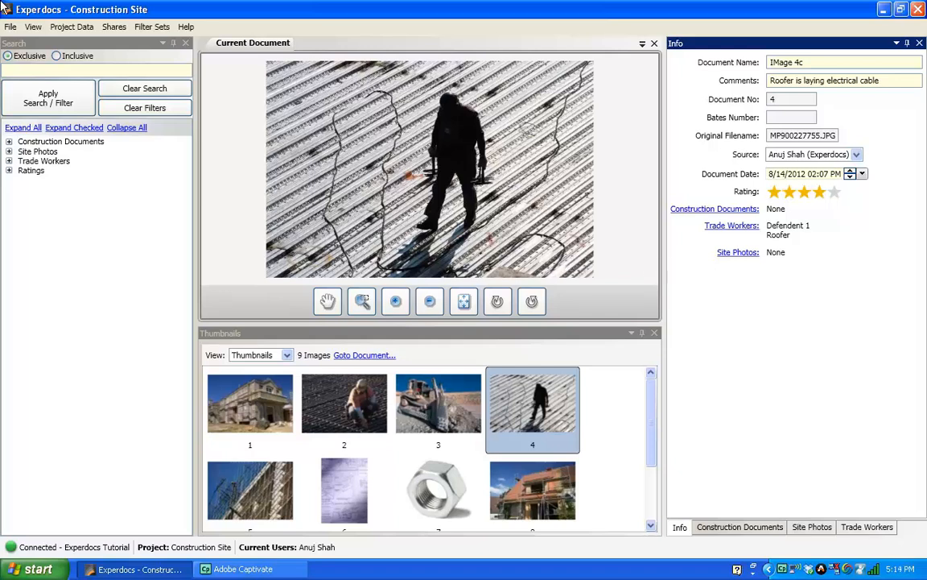
{"action": "left_click", "coordinate": [35, 28]}
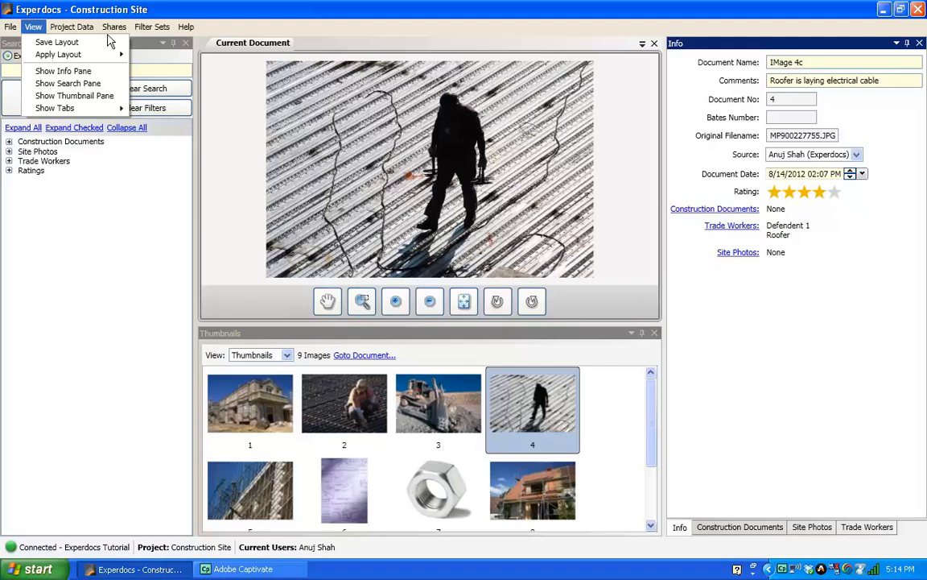
{"action": "key", "text": "Escape"}
{"action": "left_click", "coordinate": [195, 213]}
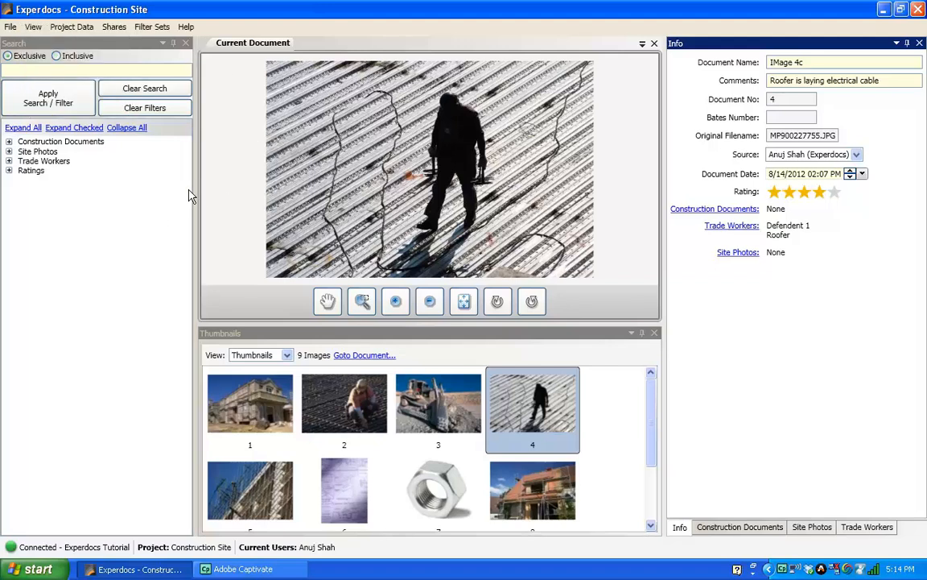
Narrow the search panel, collapse the Info and Thumbnails panes, and expand all filter categories.
{"action": "left_click_drag", "start_coordinate": [196, 200], "coordinate": [117, 189]}
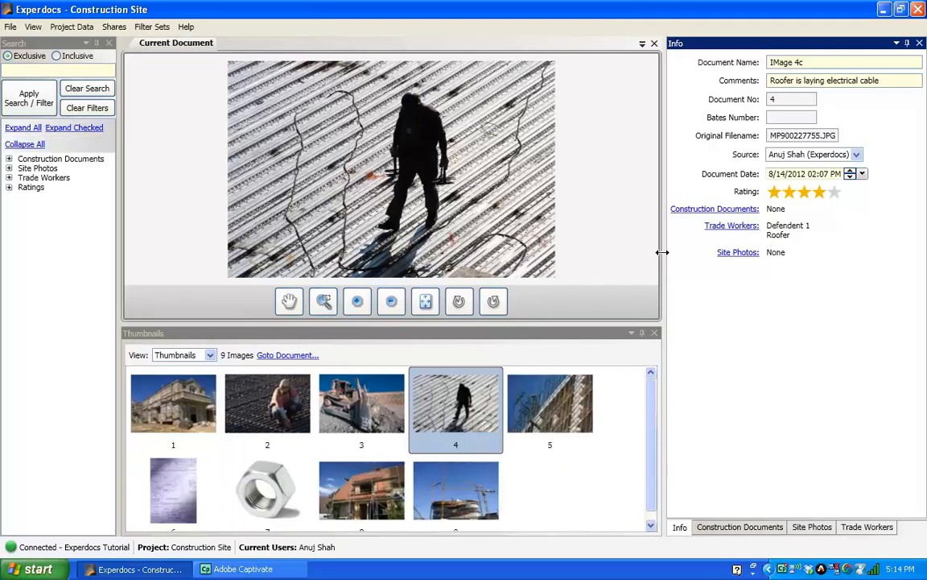
{"action": "left_click_drag", "start_coordinate": [662, 253], "coordinate": [763, 265]}
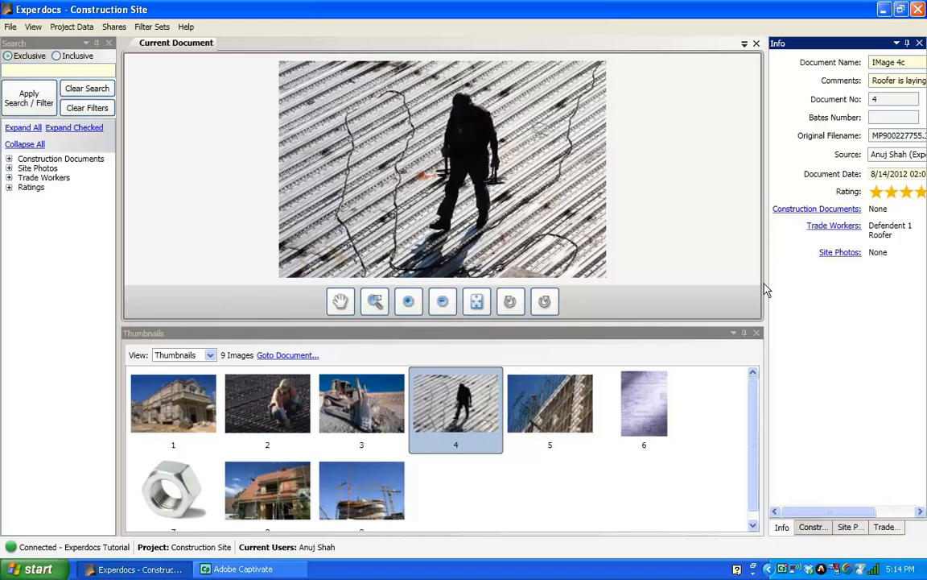
{"action": "left_click_drag", "start_coordinate": [765, 297], "coordinate": [895, 298]}
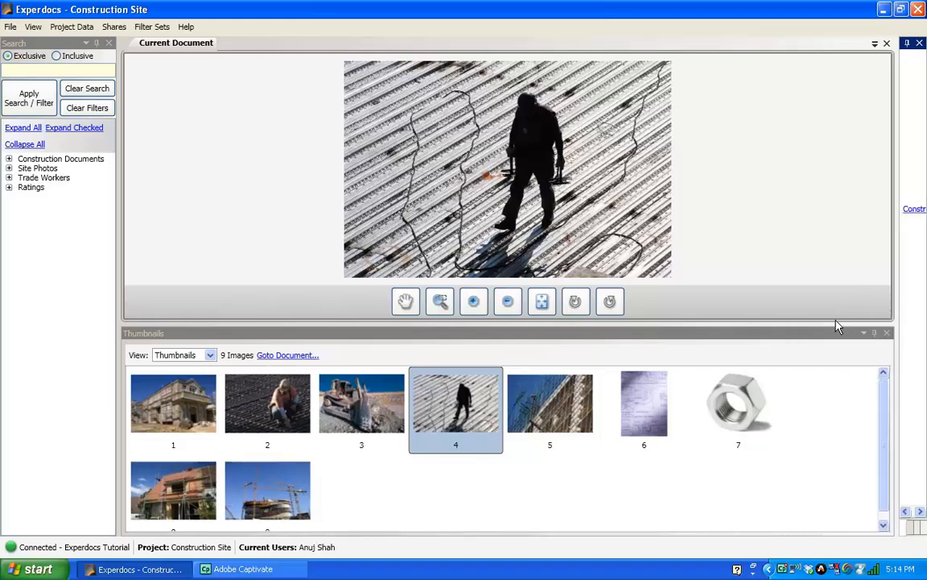
{"action": "left_click_drag", "start_coordinate": [823, 322], "coordinate": [818, 517]}
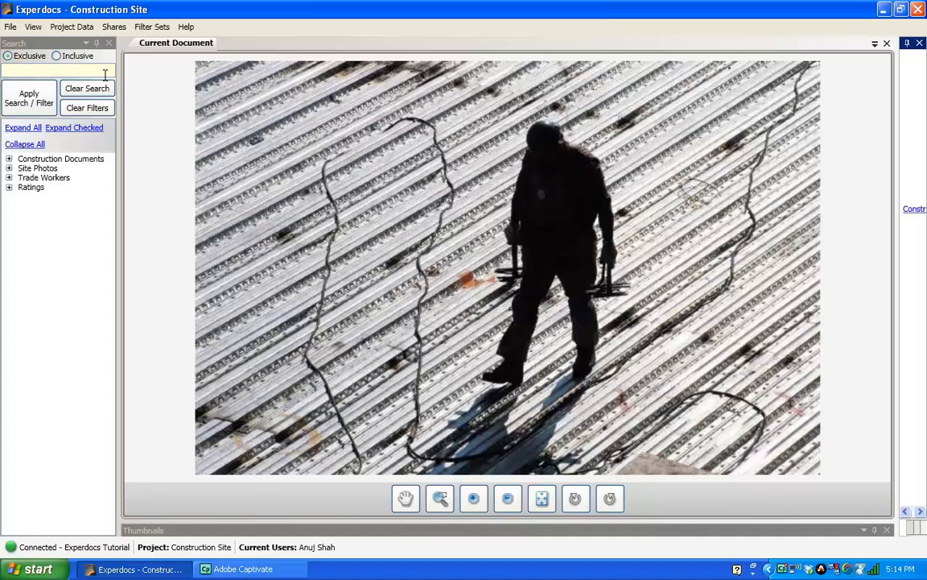
{"action": "left_click", "coordinate": [18, 129]}
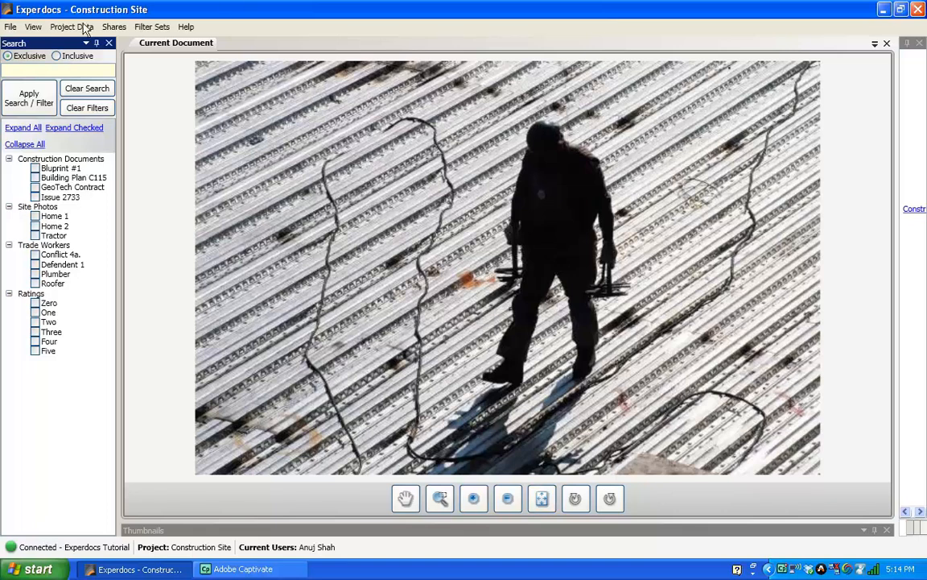
Save the current pane arrangement as the layout 'Presentation Layout'.
{"action": "left_click", "coordinate": [33, 26]}
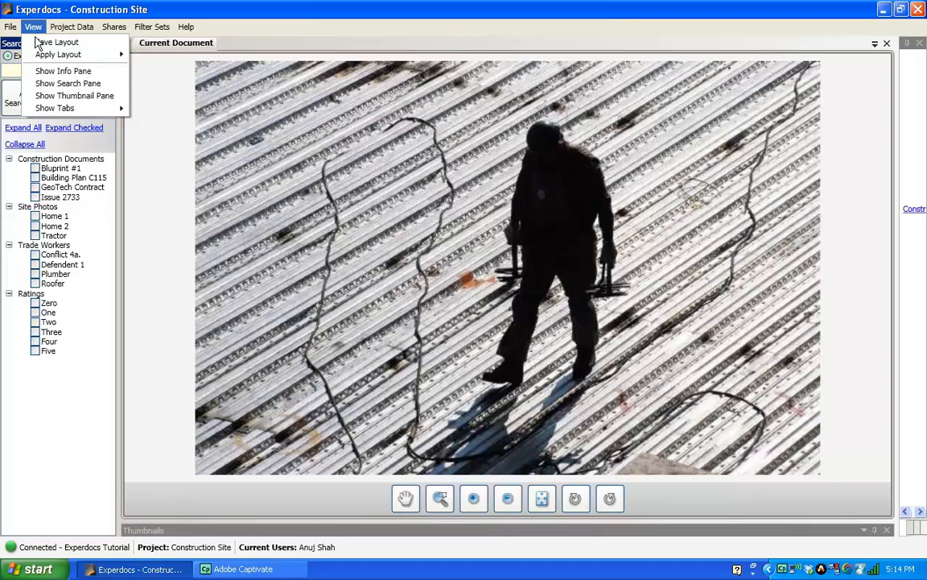
{"action": "left_click", "coordinate": [39, 45]}
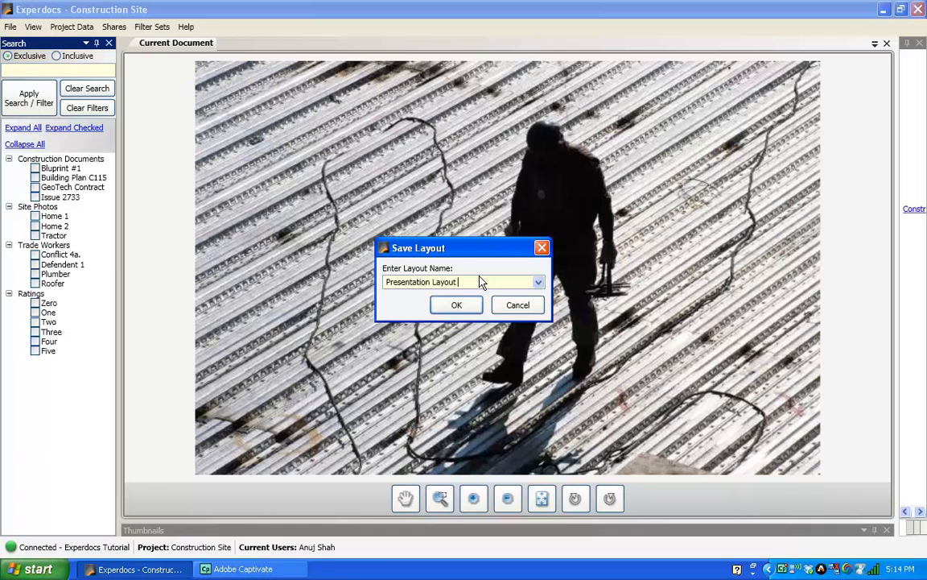
{"action": "left_click", "coordinate": [457, 305]}
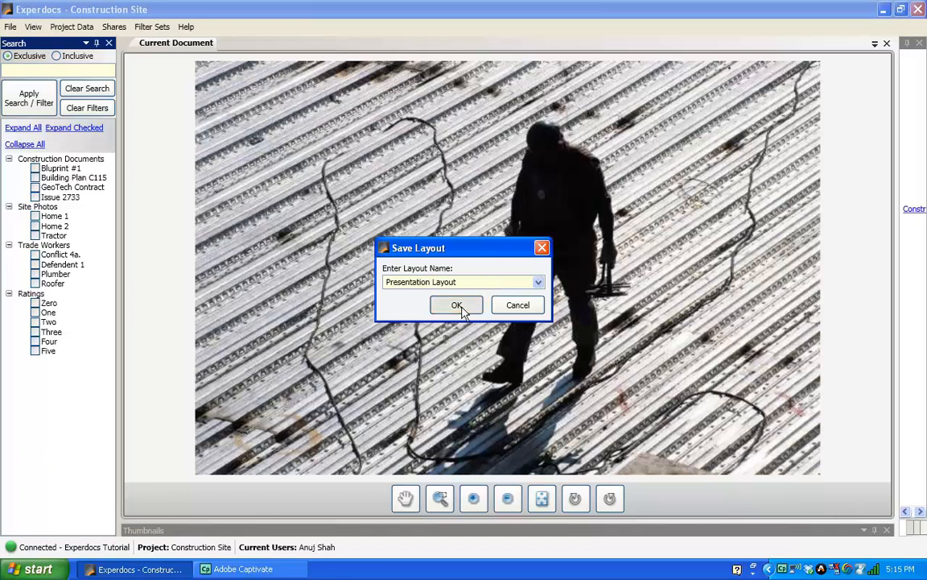
Switch the window back to the Default layout.
{"action": "left_click", "coordinate": [39, 31]}
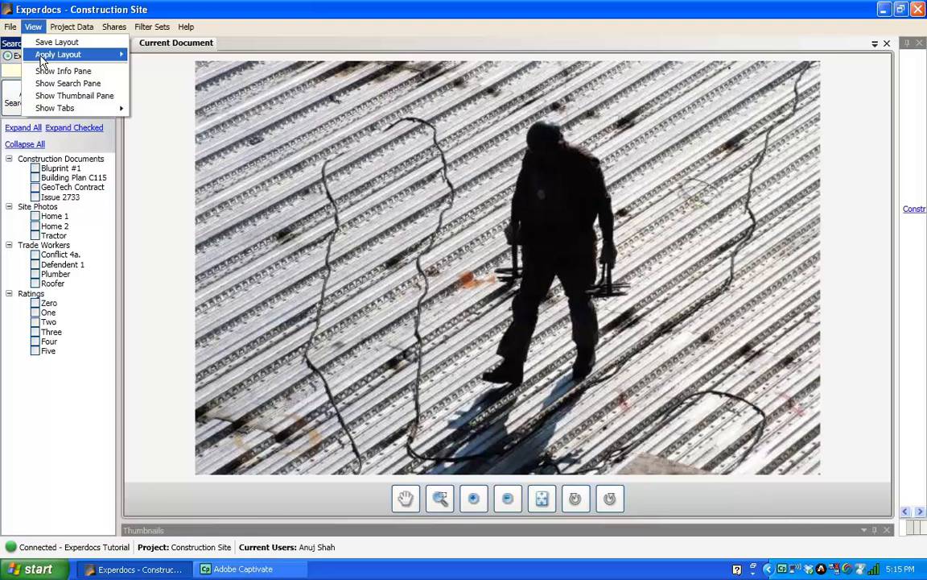
{"action": "mouse_move", "coordinate": [92, 55]}
{"action": "left_click", "coordinate": [151, 56]}
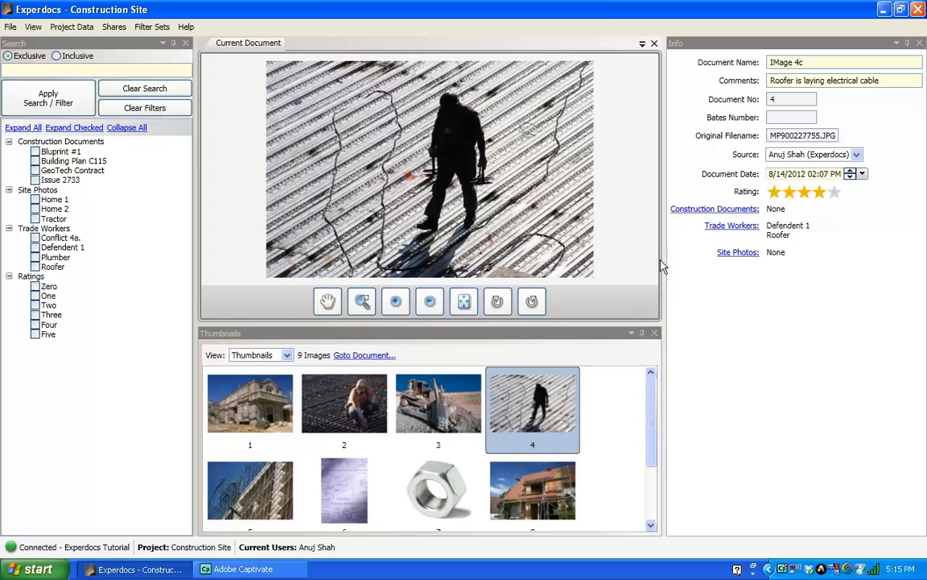
Apply the saved Presentation Layout.
{"action": "left_click", "coordinate": [32, 28]}
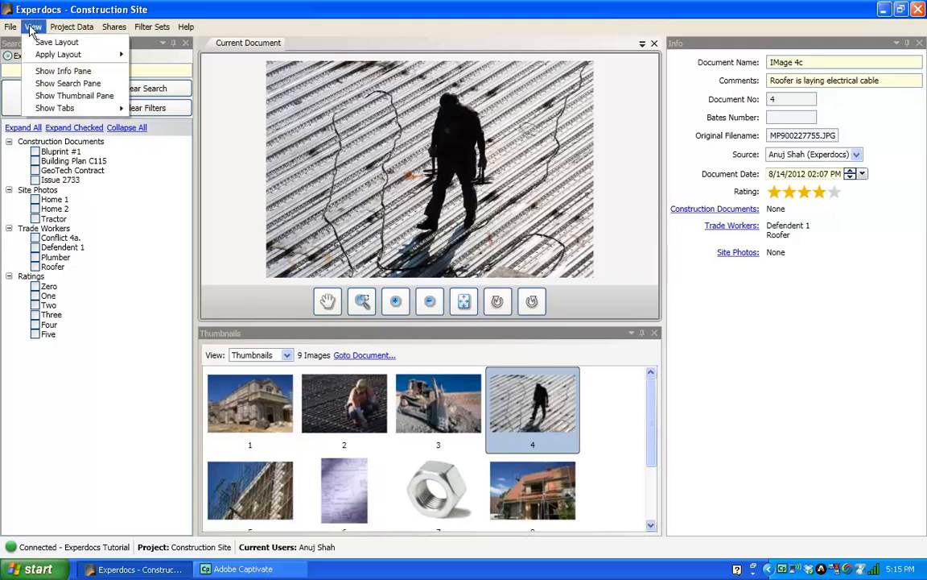
{"action": "mouse_move", "coordinate": [33, 55]}
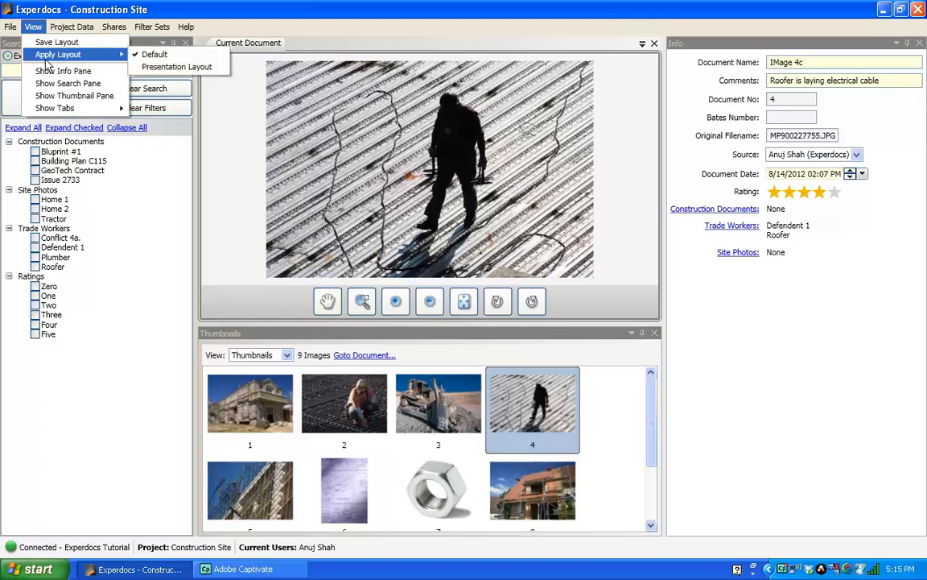
{"action": "left_click", "coordinate": [190, 67]}
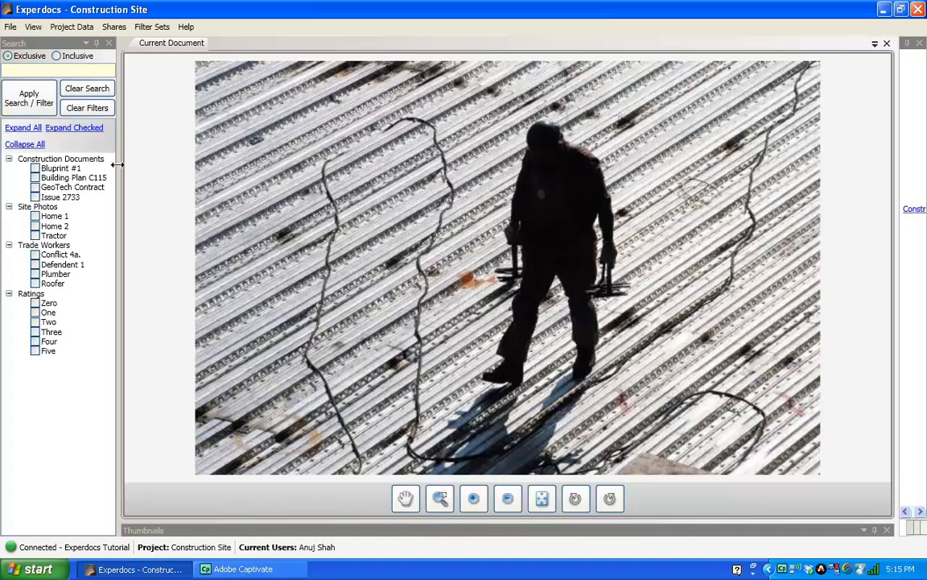
Readjust the search, info and thumbnail pane splitters so the roofer photo fills the view.
{"action": "left_click_drag", "start_coordinate": [118, 166], "coordinate": [184, 170]}
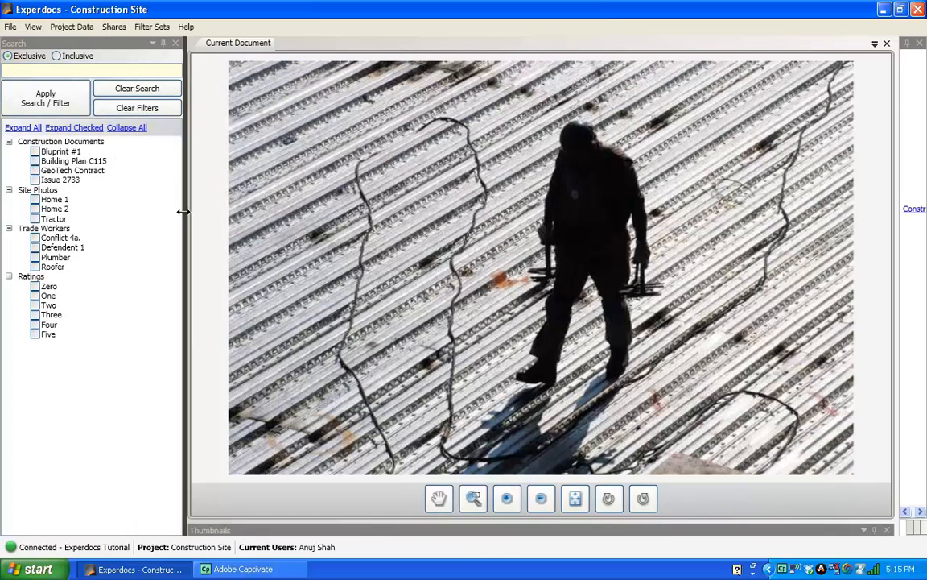
{"action": "left_click_drag", "start_coordinate": [186, 217], "coordinate": [141, 217]}
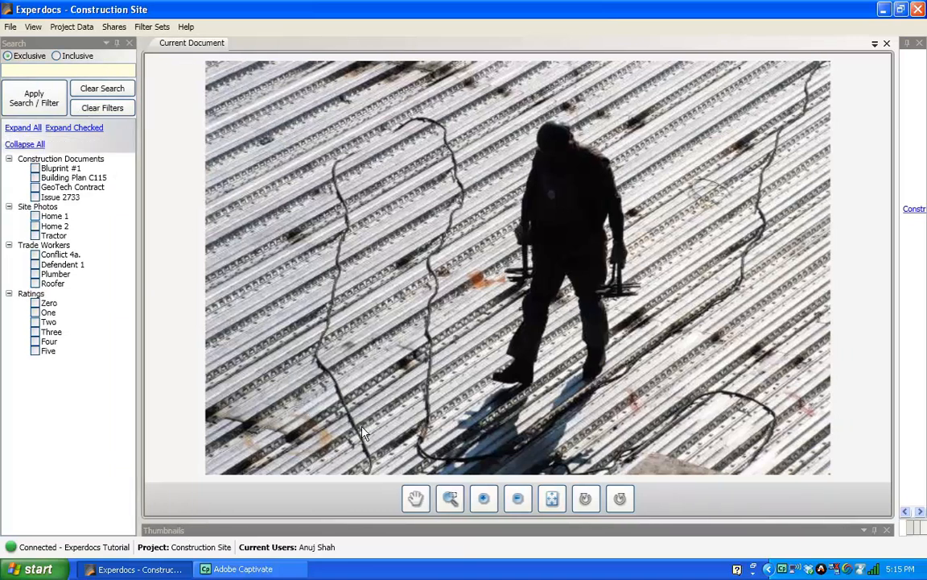
{"action": "left_click_drag", "start_coordinate": [896, 403], "coordinate": [922, 343]}
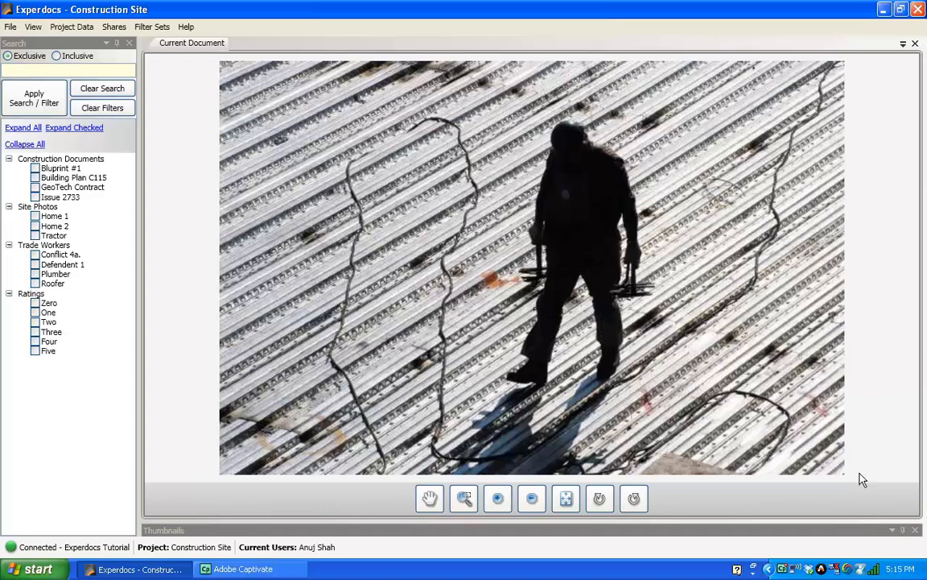
{"action": "left_click_drag", "start_coordinate": [843, 520], "coordinate": [850, 442]}
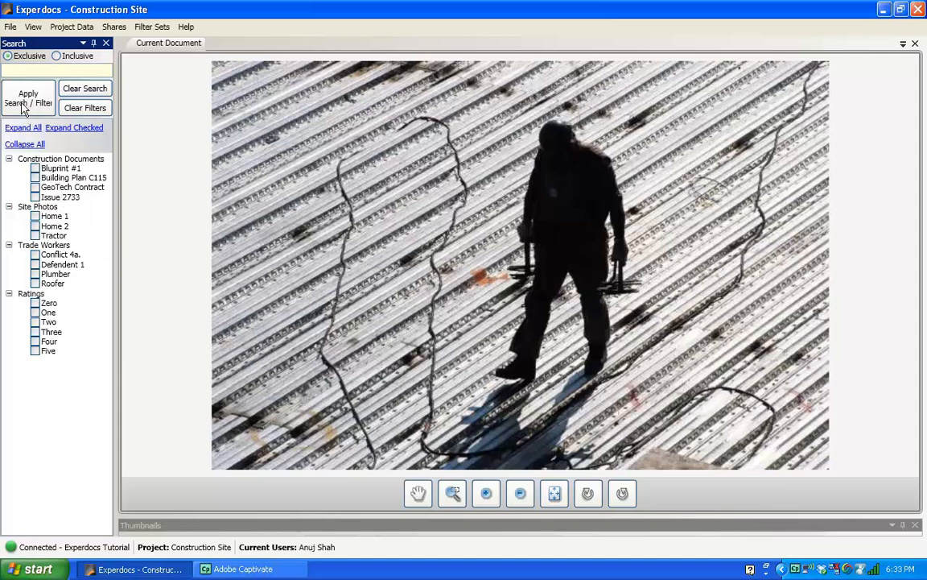
Launch the Experdocs Web Application in the browser from the File menu.
{"action": "left_click", "coordinate": [10, 26]}
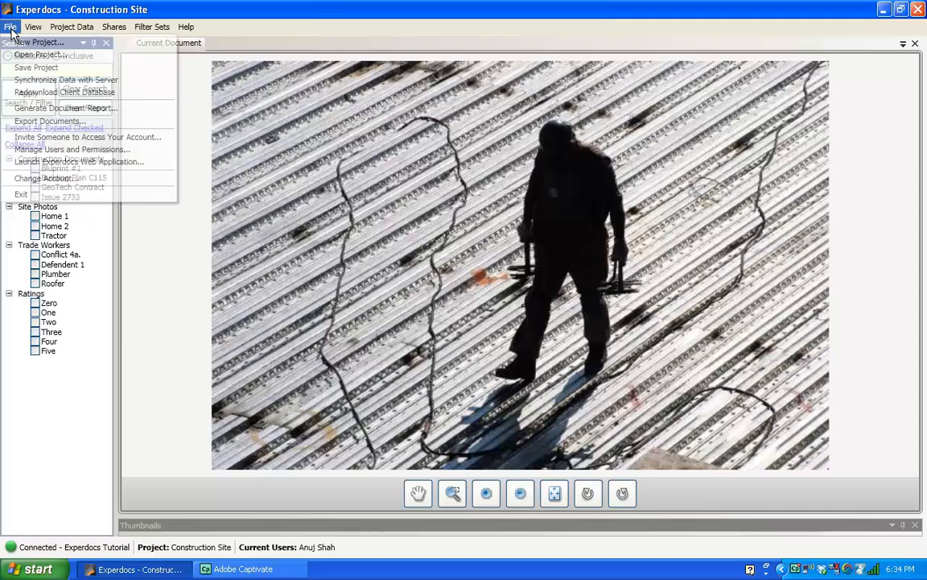
{"action": "left_click", "coordinate": [15, 163]}
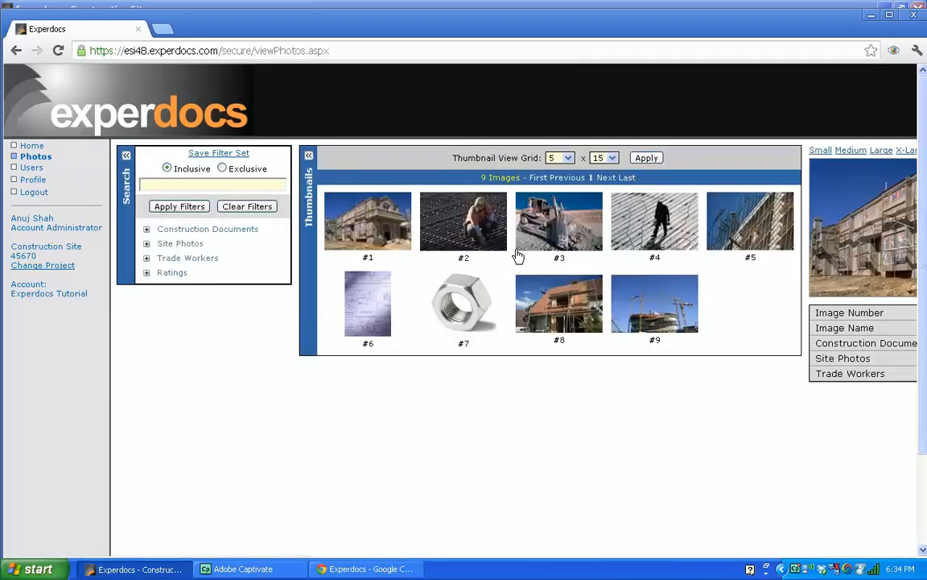
Preview photos #2 and #3, then collapse the Thumbnails and Search panels to enlarge the bulldozer photo.
{"action": "left_click", "coordinate": [470, 240]}
{"action": "left_click", "coordinate": [543, 233]}
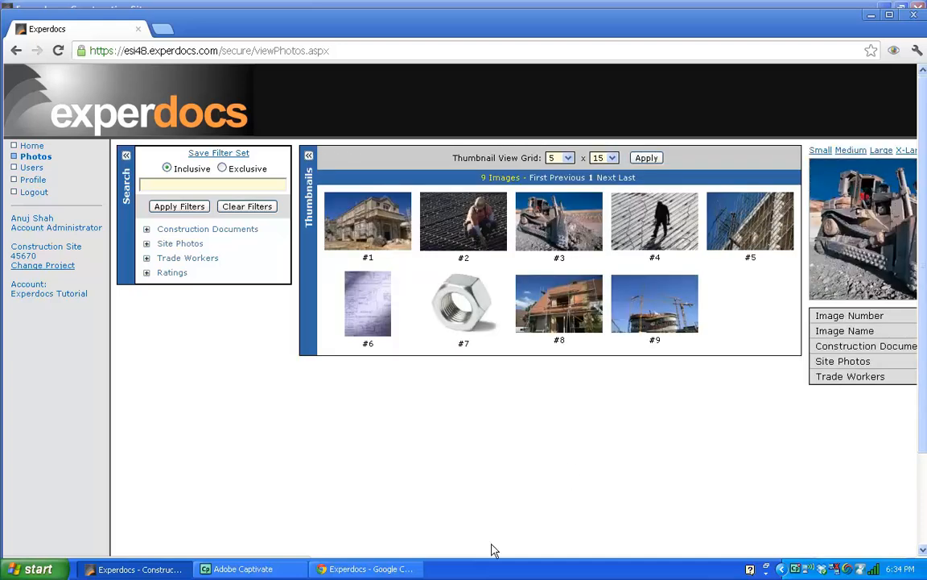
{"action": "left_click", "coordinate": [309, 156]}
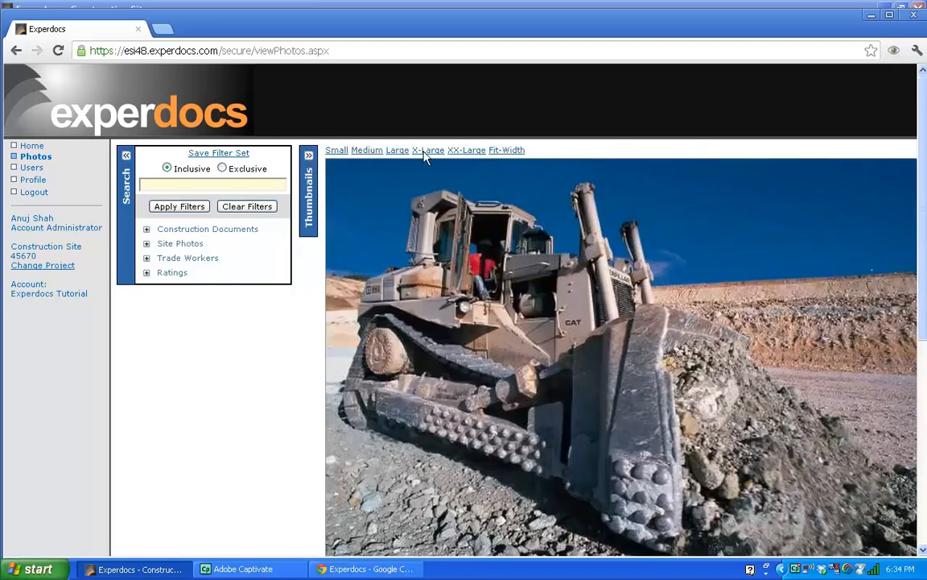
{"action": "left_click", "coordinate": [125, 159]}
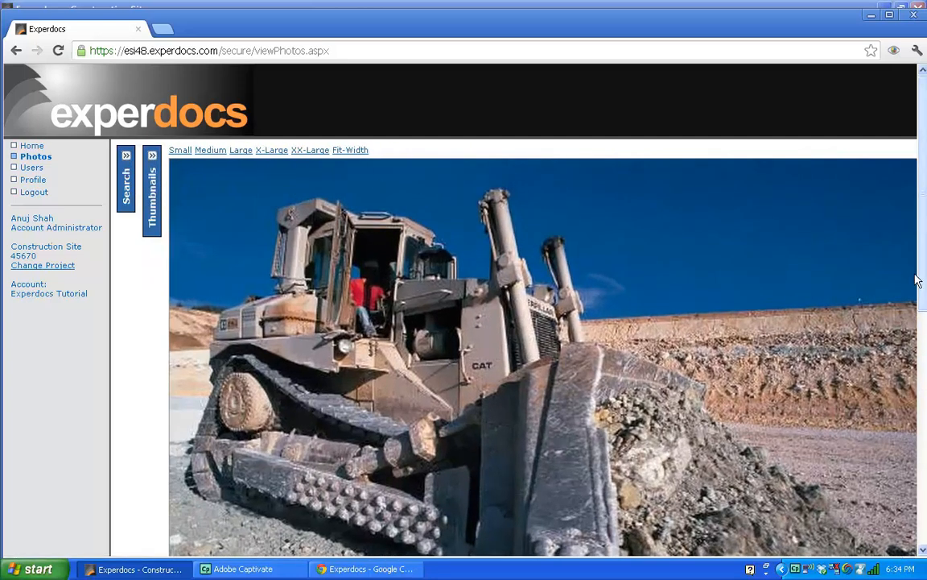
Look over the enlarged bulldozer photo, then log out of the web app and close the browser.
{"action": "scroll", "coordinate": [917, 280], "scroll_direction": "down", "scroll_amount": 6}
{"action": "scroll", "coordinate": [921, 319], "scroll_direction": "up", "scroll_amount": 5}
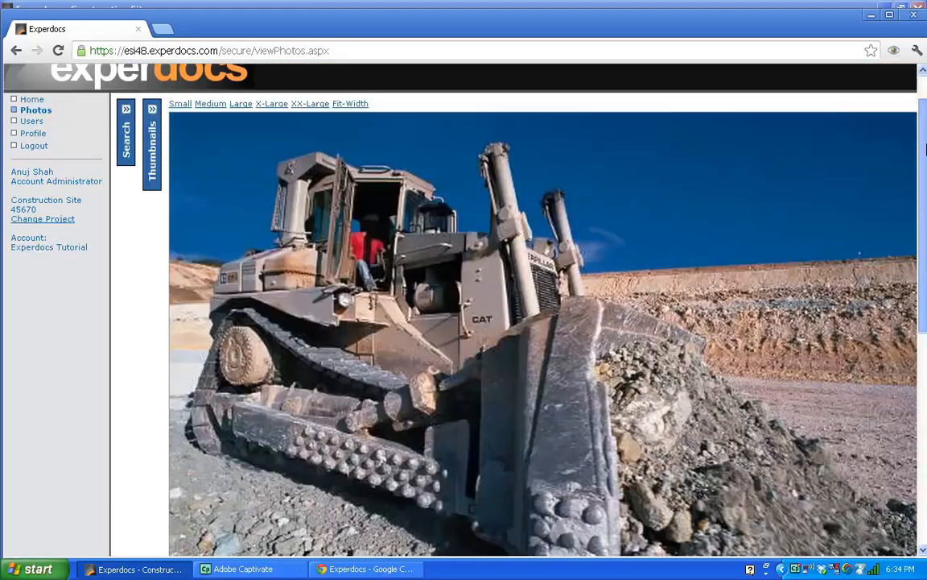
{"action": "scroll", "coordinate": [926, 149], "scroll_direction": "up", "scroll_amount": 1}
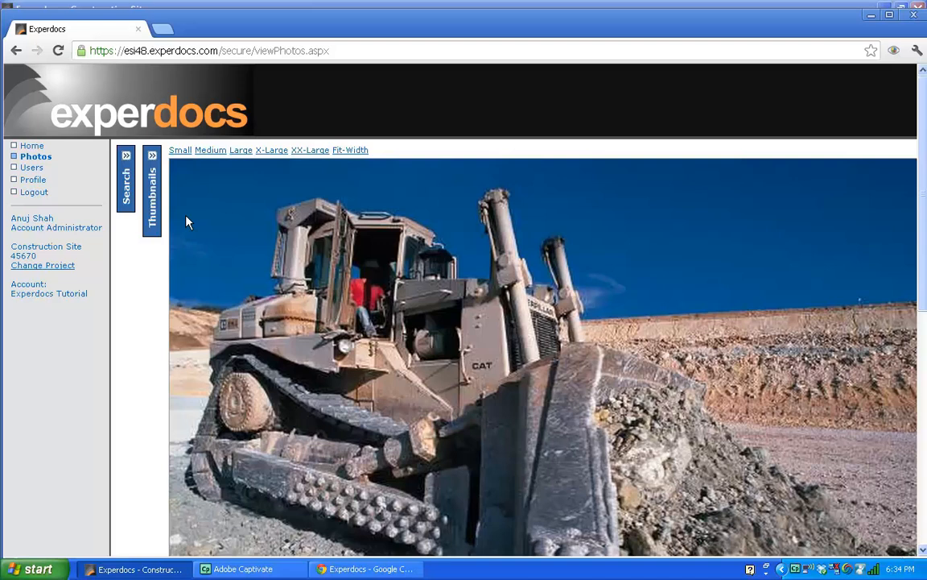
{"action": "left_click", "coordinate": [46, 197]}
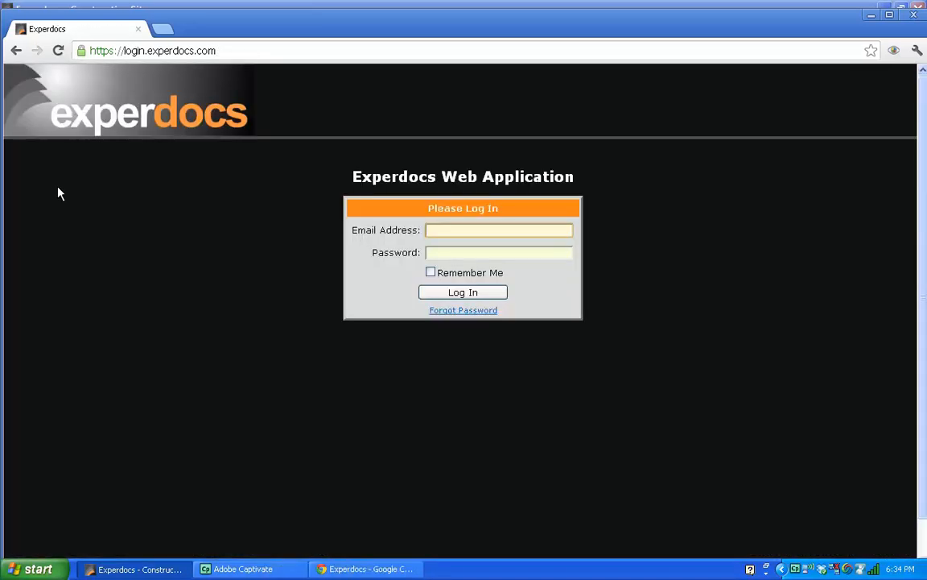
{"action": "left_click", "coordinate": [138, 29]}
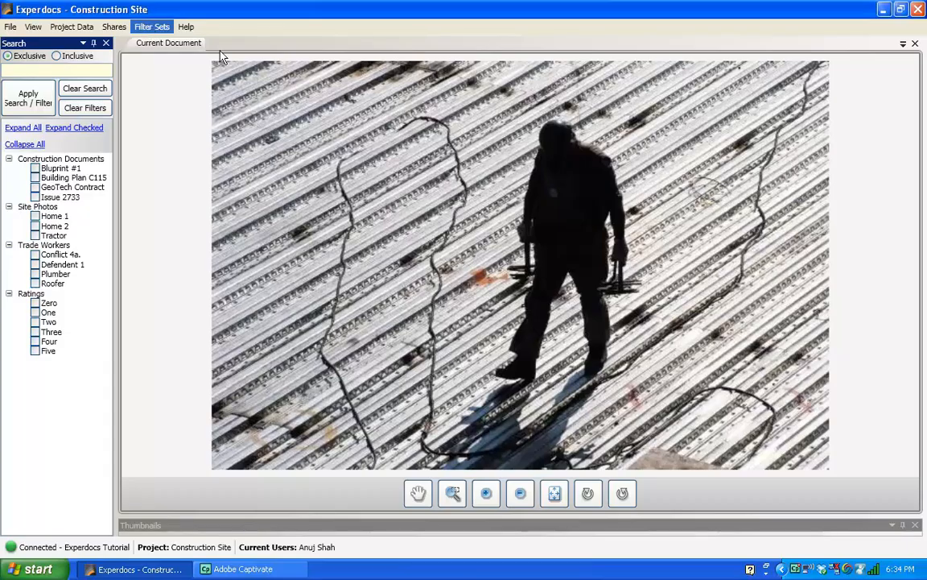
Switch the window arrangement back to the Default layout via View > Apply Layout.
{"action": "left_click", "coordinate": [32, 27]}
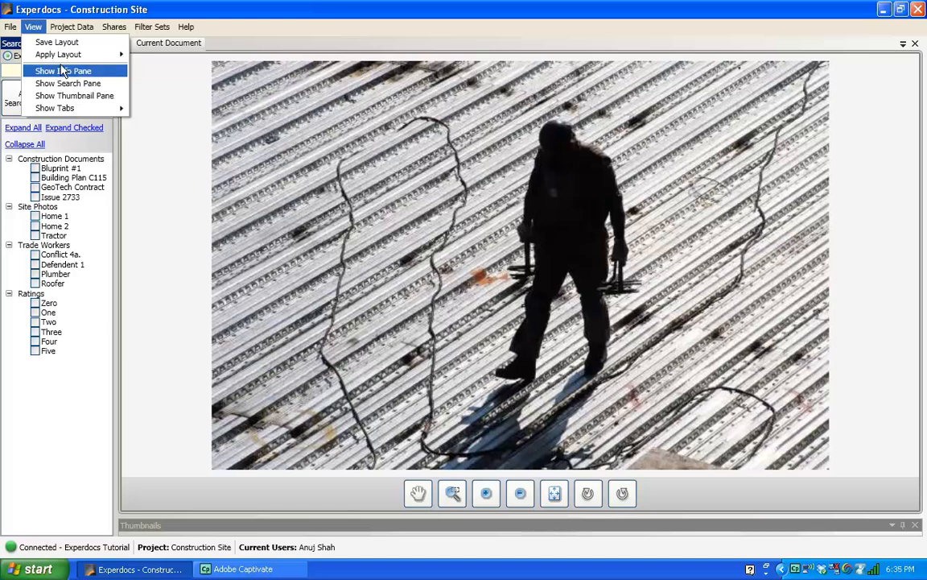
{"action": "mouse_move", "coordinate": [72, 62]}
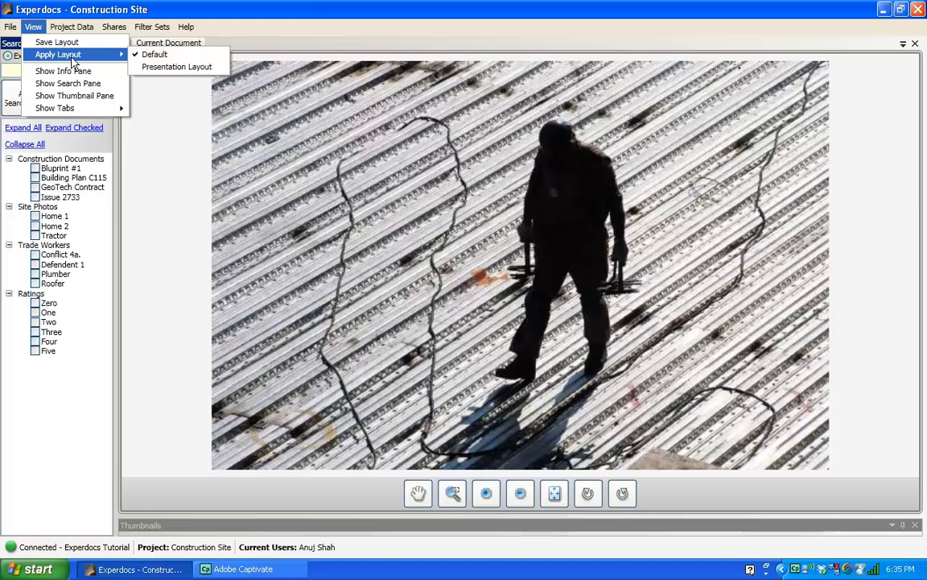
{"action": "left_click", "coordinate": [139, 56]}
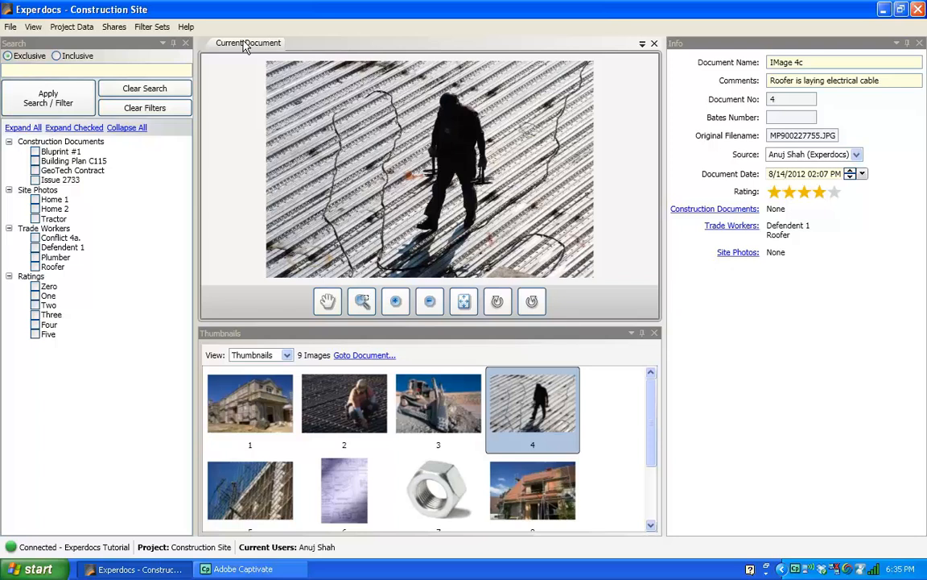
Start a new Outlook e-mail to Experdocs support with Help > Contact Support.
{"action": "left_click", "coordinate": [186, 27]}
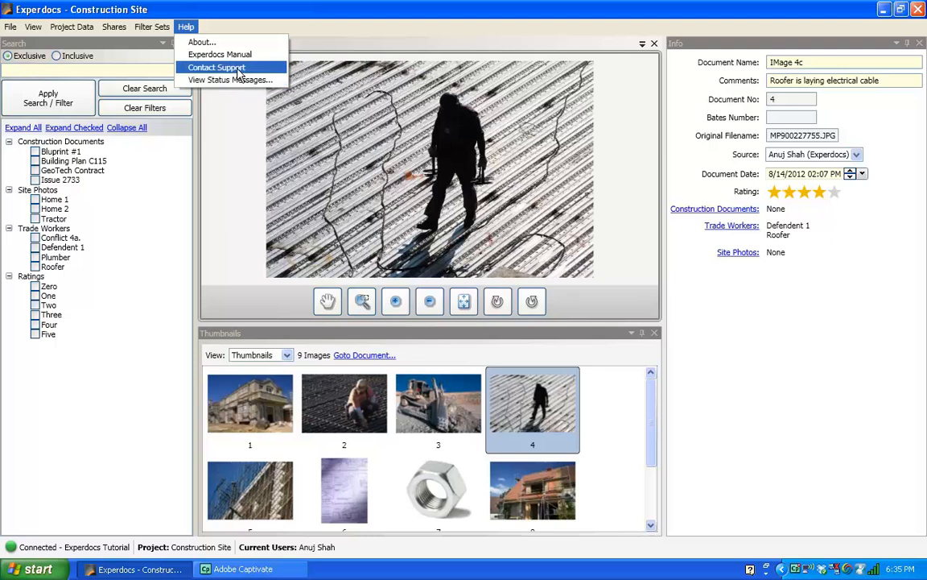
{"action": "left_click", "coordinate": [240, 69]}
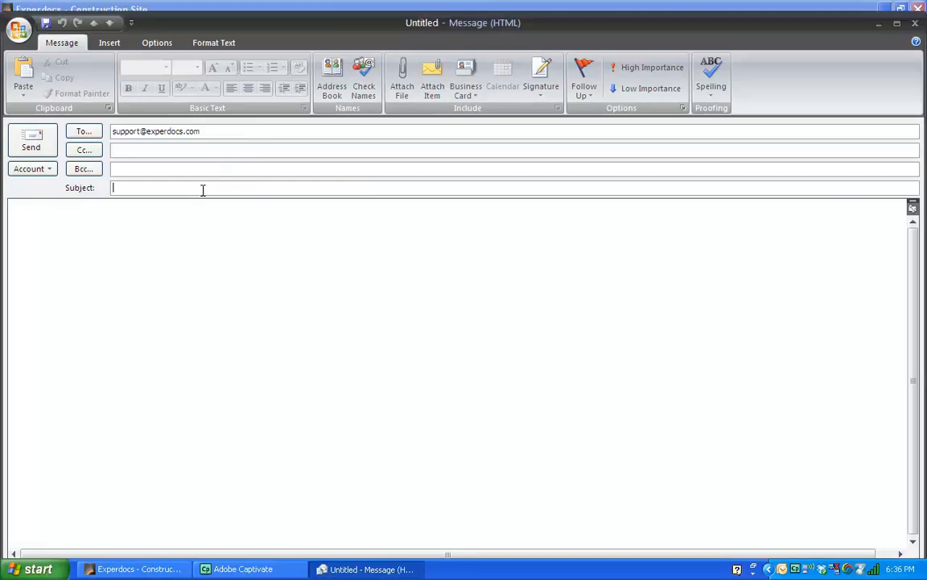
Place the cursor in the support e-mail's body, then close the untitled message window.
{"action": "left_click", "coordinate": [141, 244]}
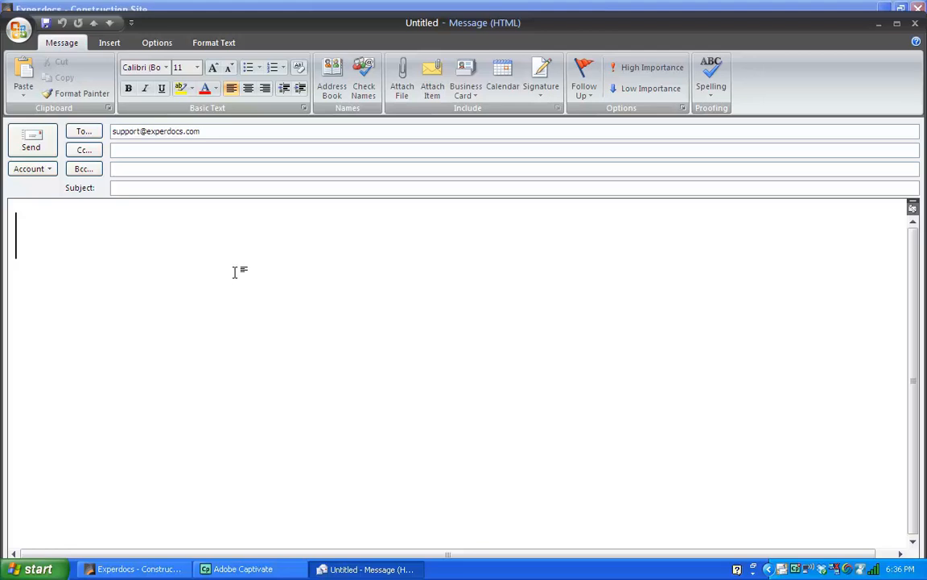
{"action": "left_click", "coordinate": [914, 29]}
{"action": "left_click", "coordinate": [466, 330]}
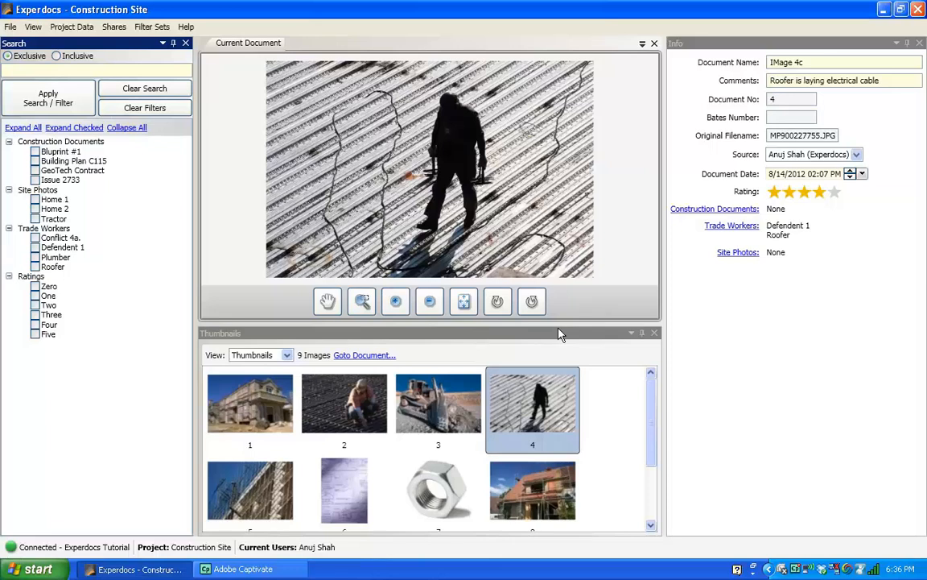